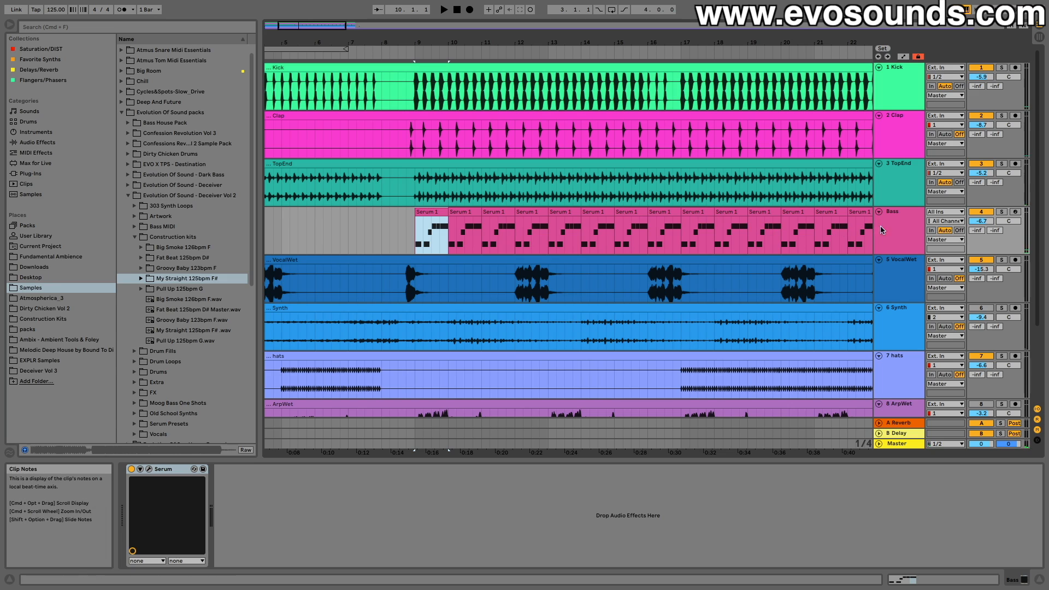
Select the kick audio from bar 9 to just before bar 17 and preview the 909 Core Kit among the drum kits.
click(895, 229)
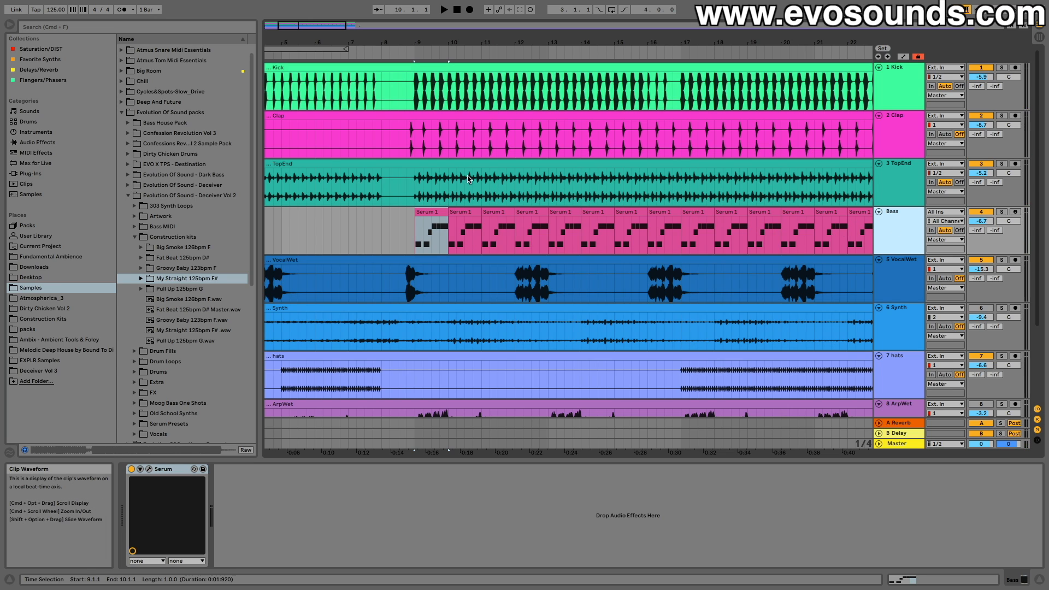
drag(414, 90, 670, 94)
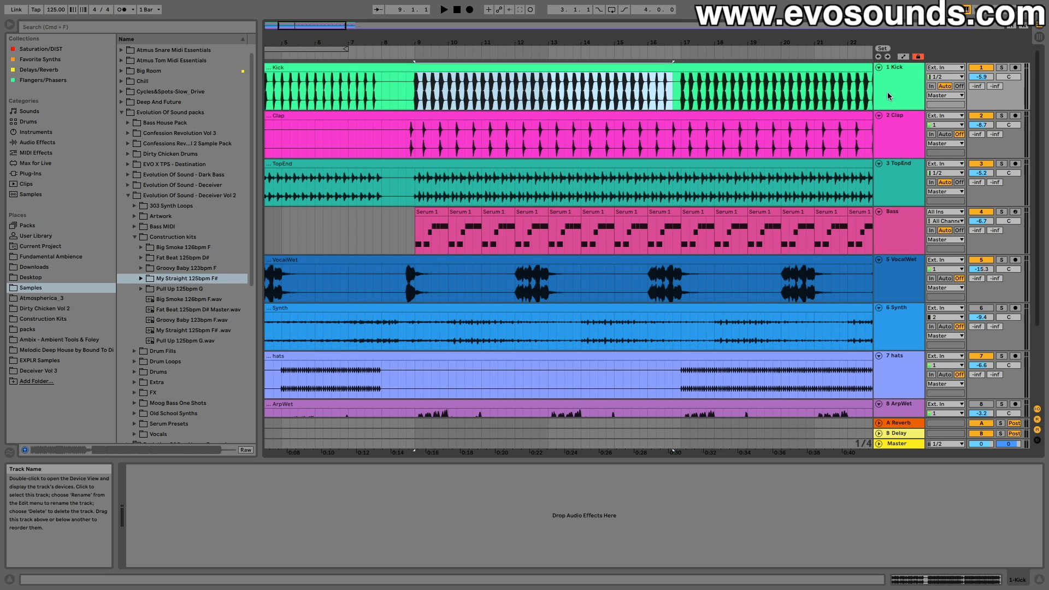
click(889, 221)
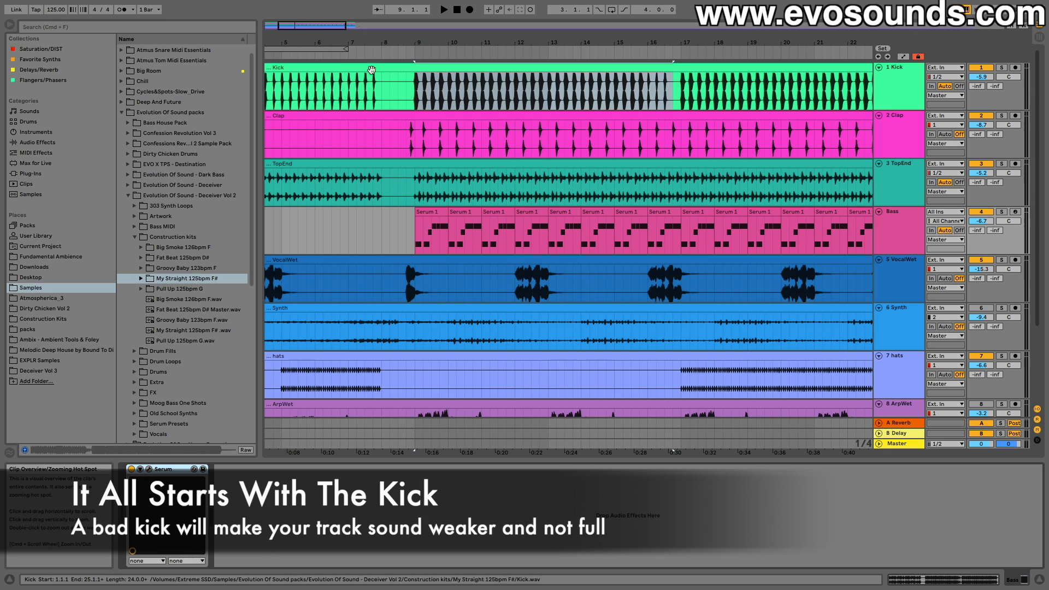
drag(416, 101, 676, 103)
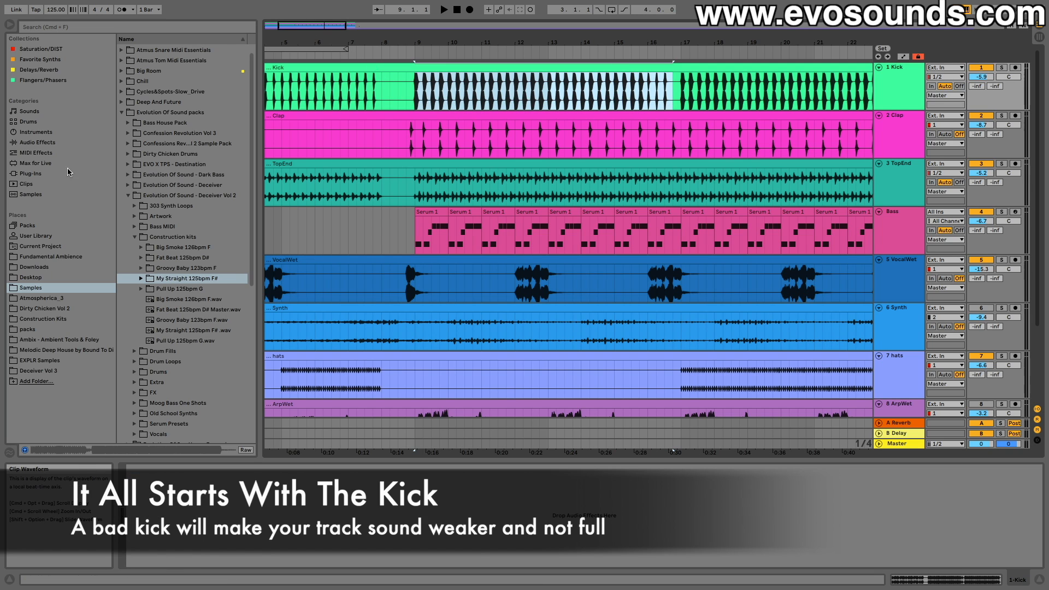
click(28, 122)
click(169, 101)
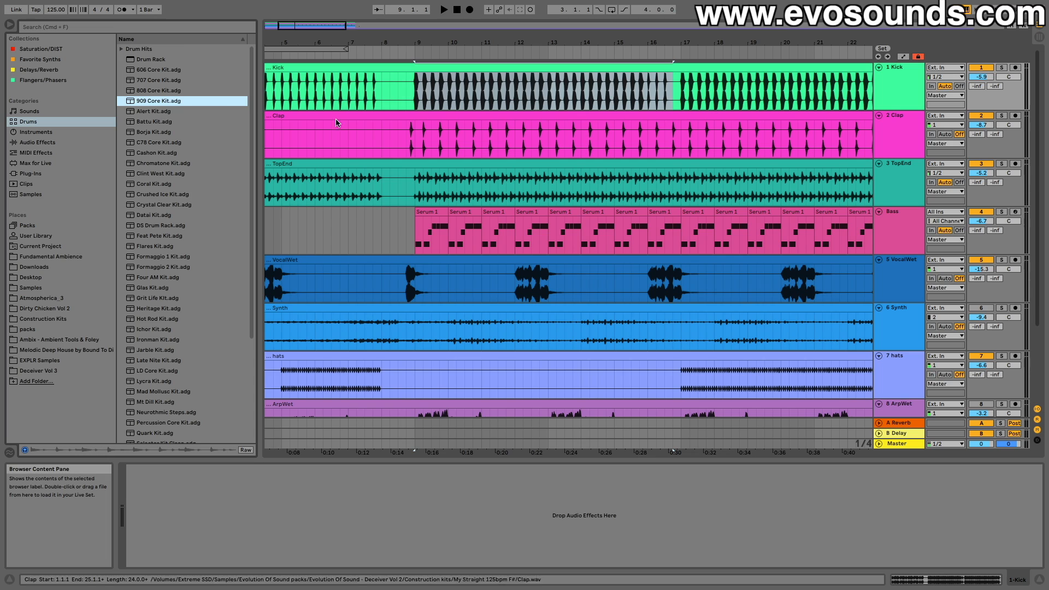
Audition the Kick track soloed from bar 9, then remove its solo.
click(416, 102)
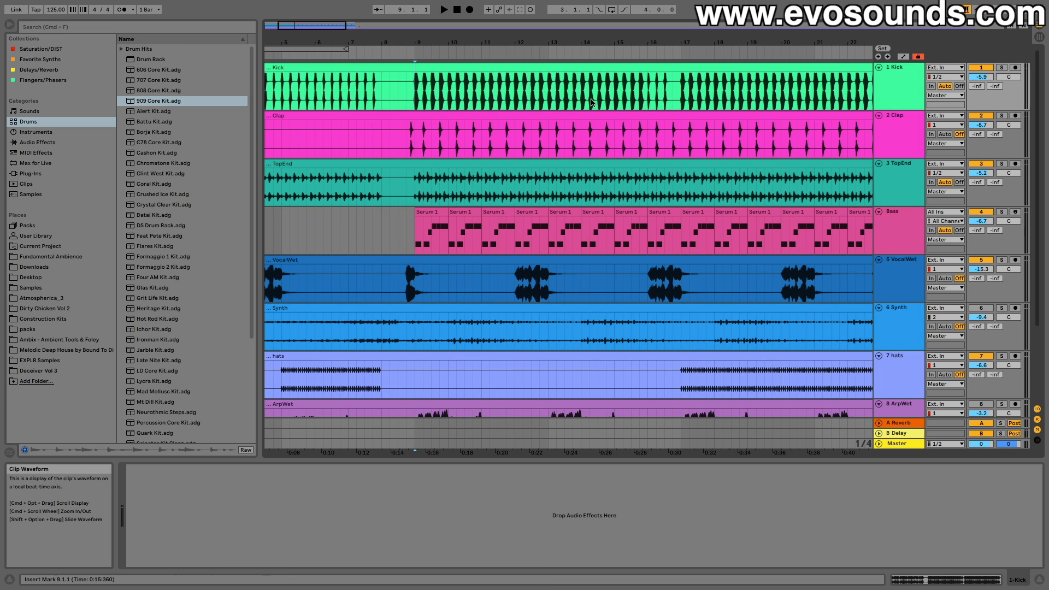
click(1001, 68)
key(space)
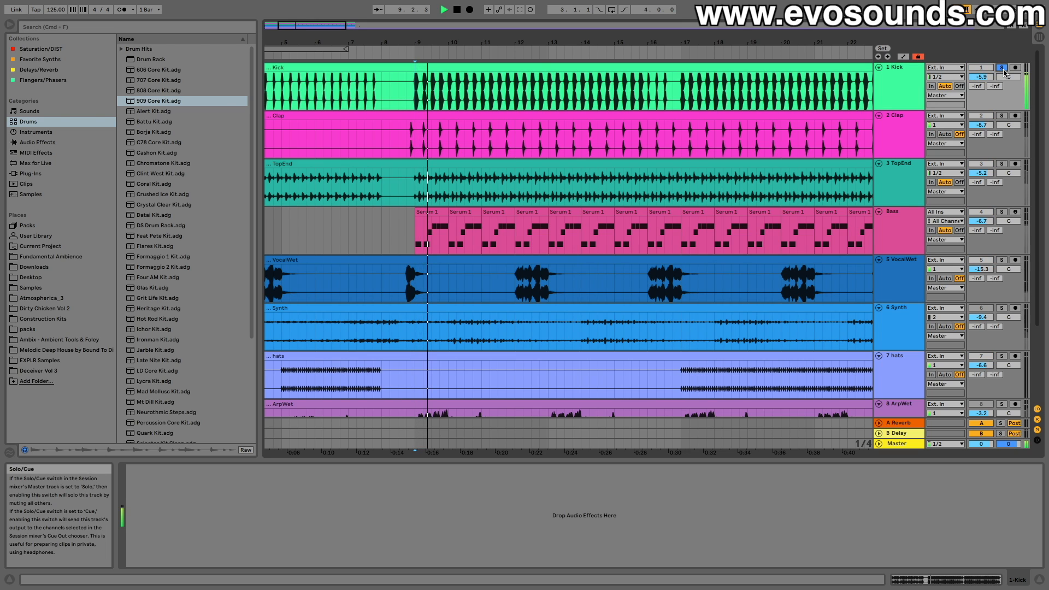
key(space)
click(905, 79)
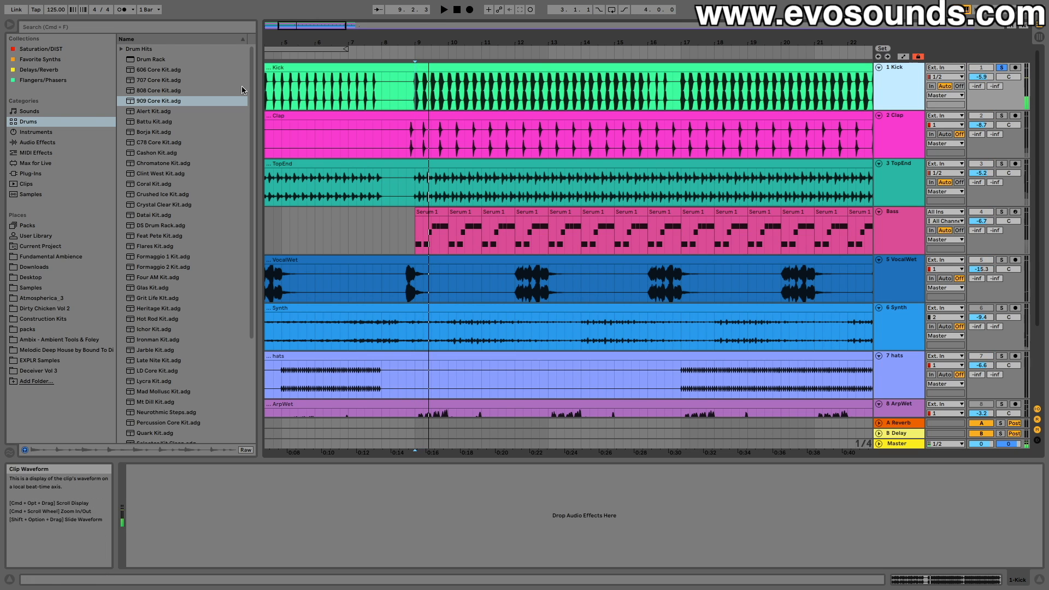
click(1002, 68)
Play the full mix and check the Kick clip's waveform and the track levels in the session mixer.
key(space)
double_click(411, 78)
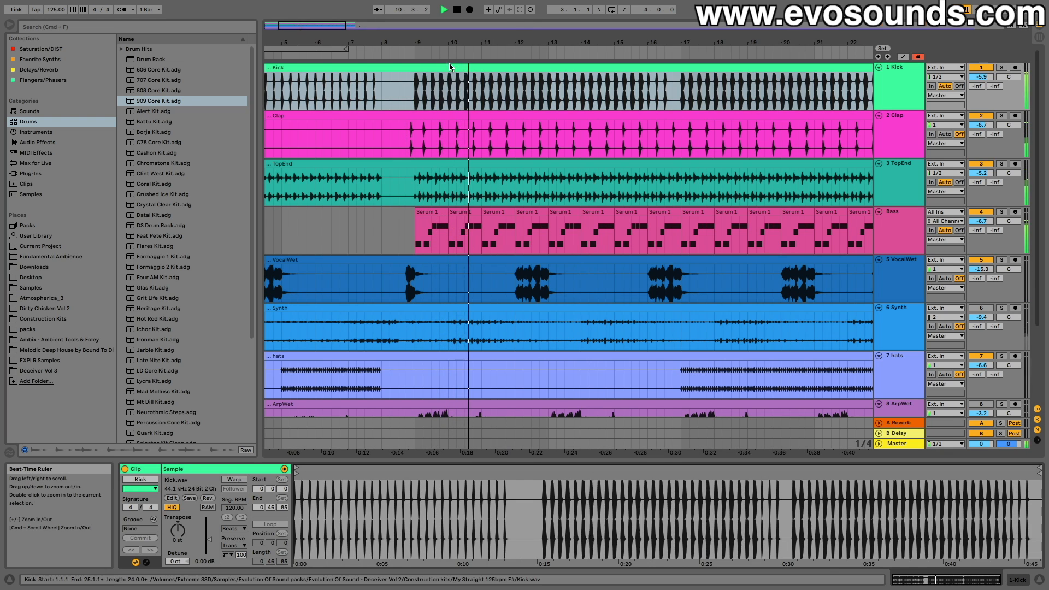
key(Tab)
key(space)
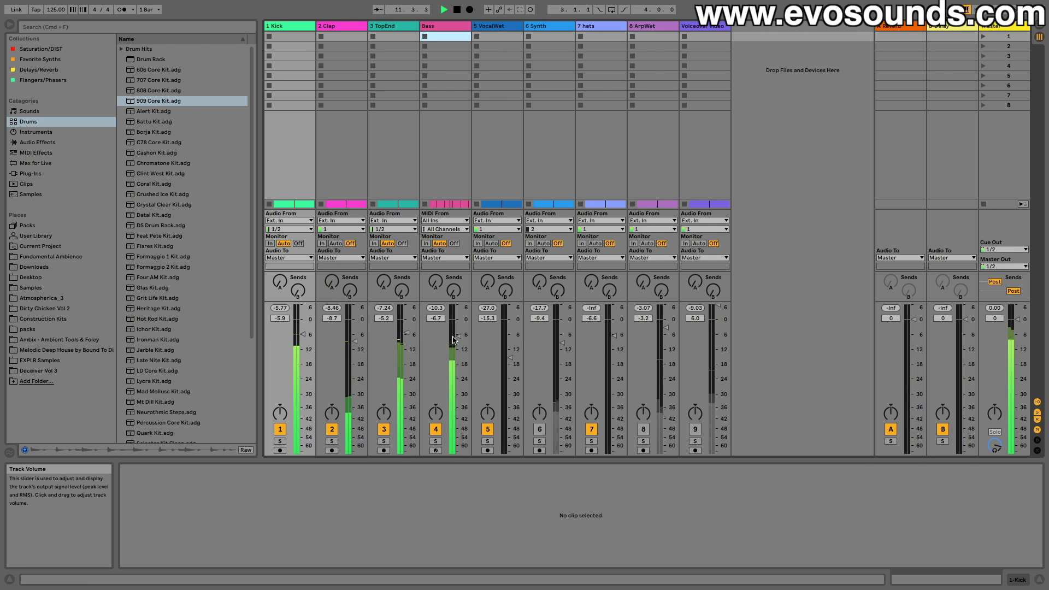
key(Tab)
key(Tab)
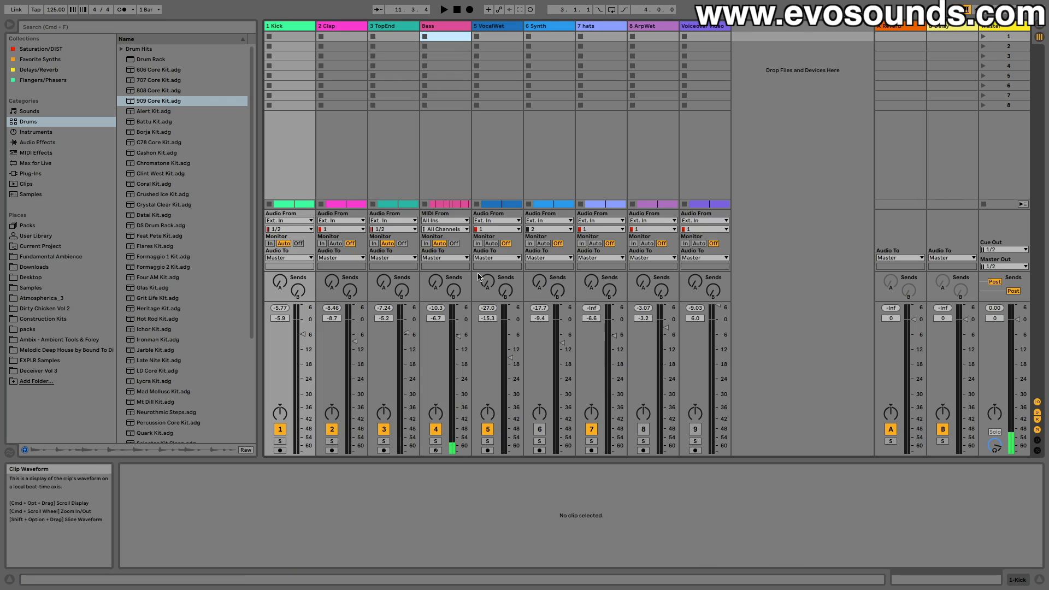
key(Tab)
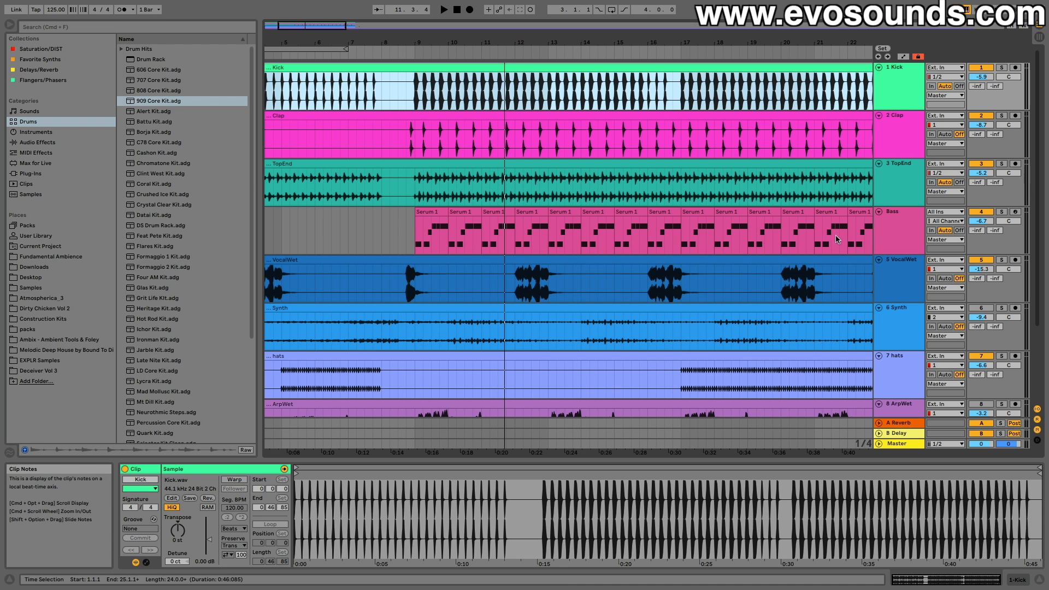
Find EQ Eight by searching the audio effects for "eq", add it after Serum on the Bass track, and enable its band 8 high-cut filter.
key(shift+Tab)
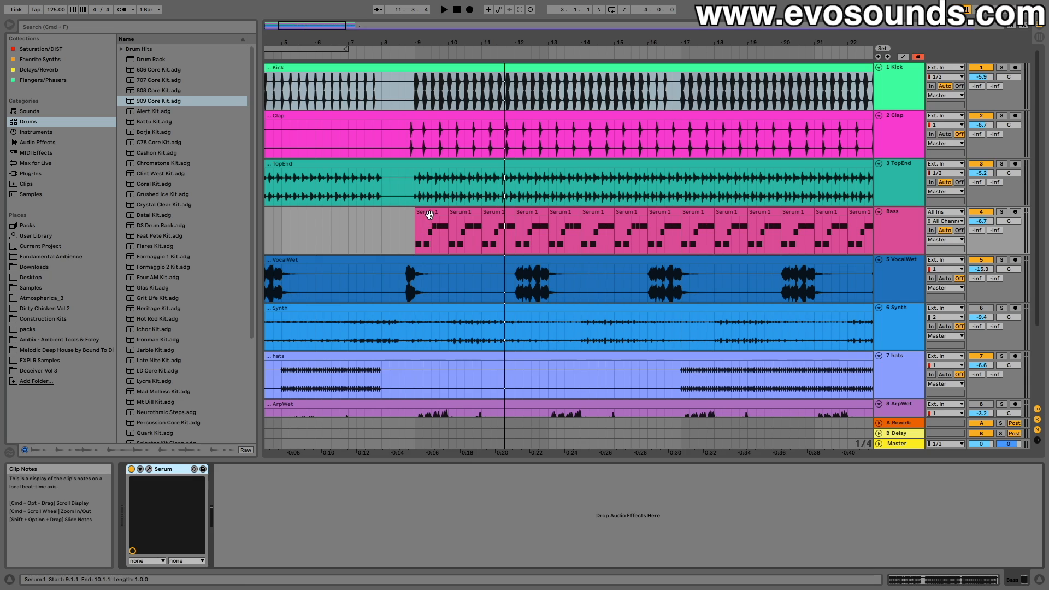
click(430, 214)
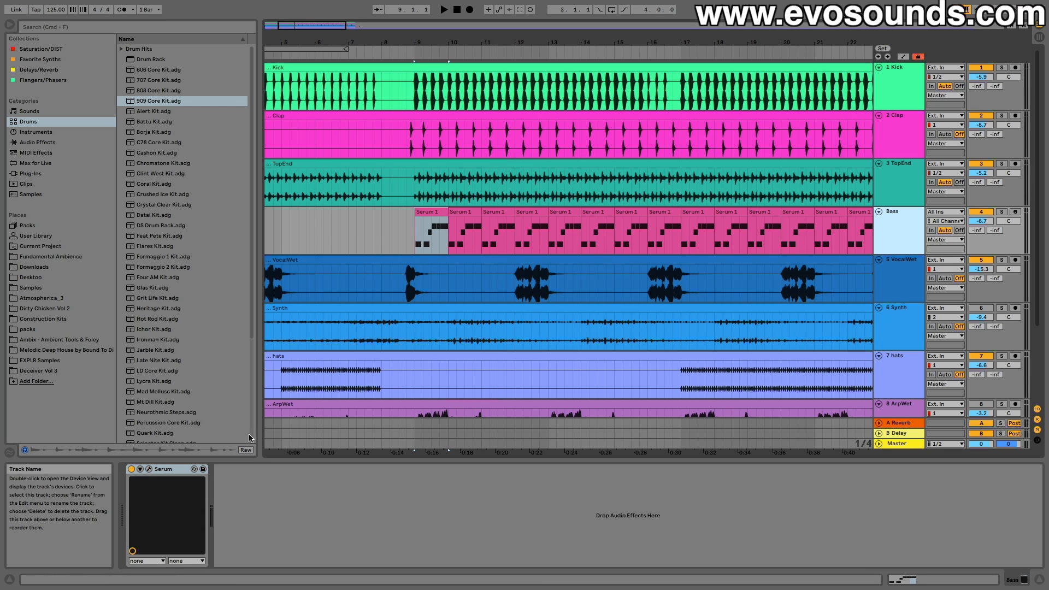
click(48, 143)
key(super+f)
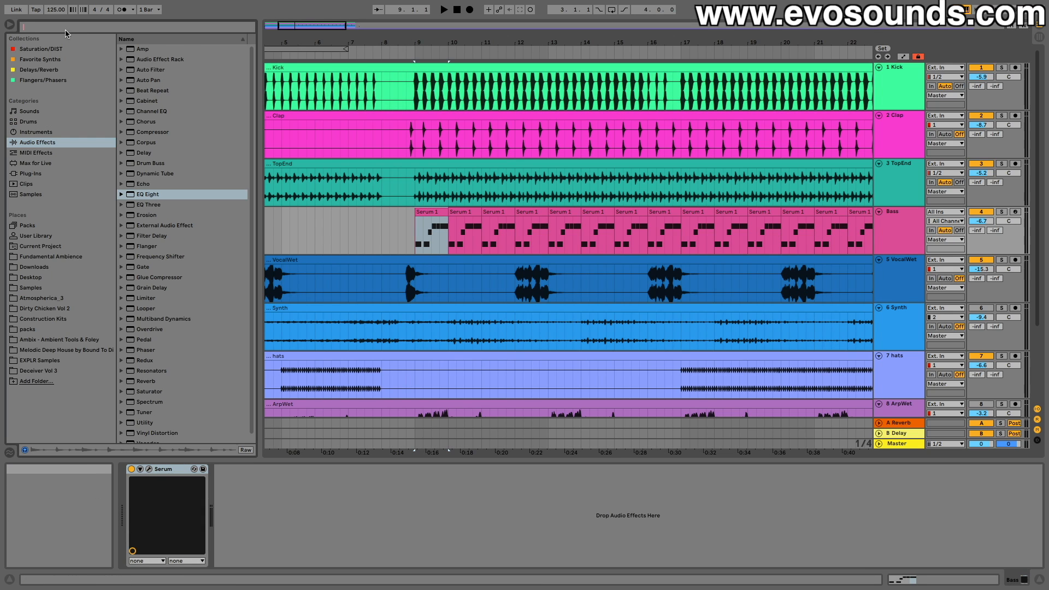
text(eq)
drag(149, 71, 155, 105)
drag(331, 507, 332, 510)
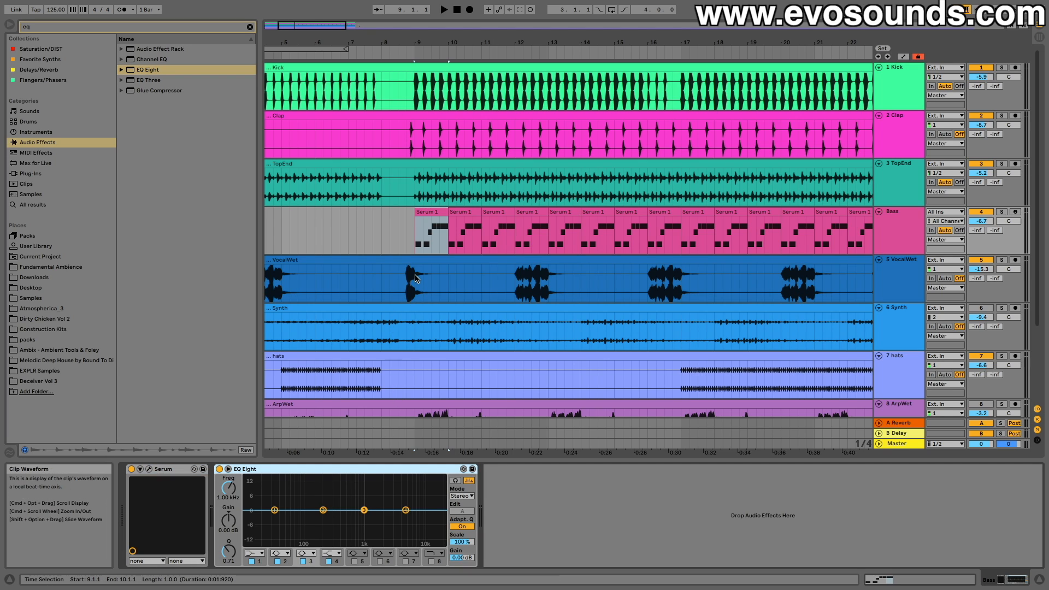
click(430, 561)
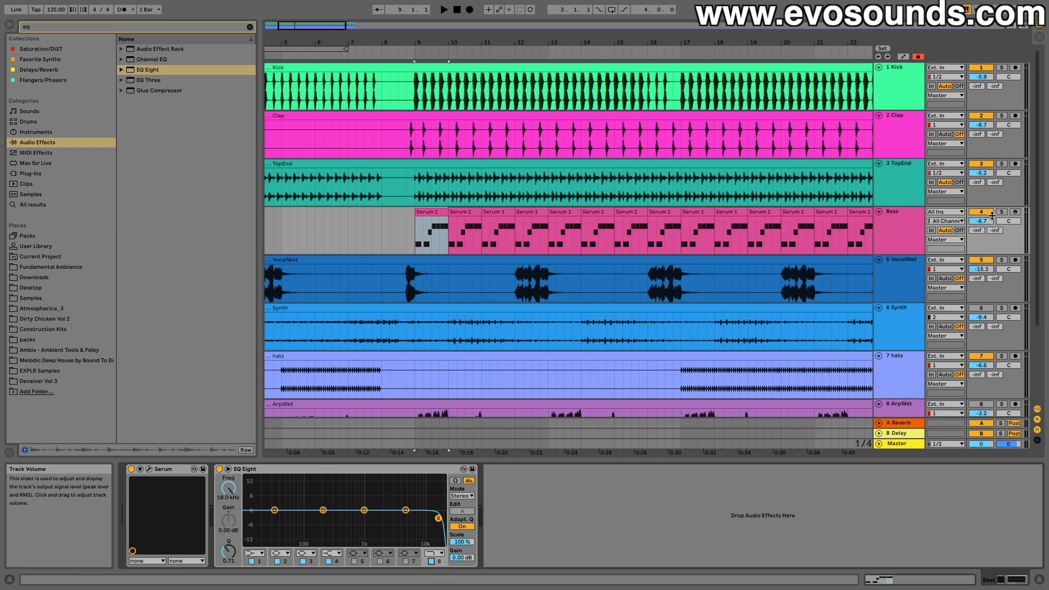
Solo the Bass track and play it from bar 9 through the EQ Eight.
click(1002, 212)
click(431, 213)
key(space)
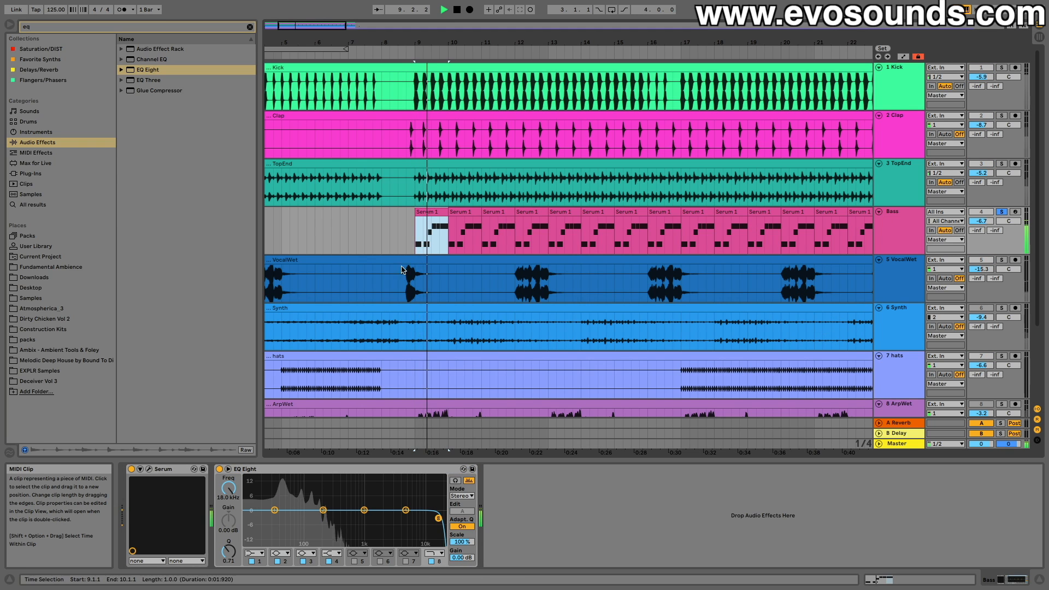
Inspect the bass patch and its filter cutoff in the Serum window while the bass plays, and close the window.
click(149, 469)
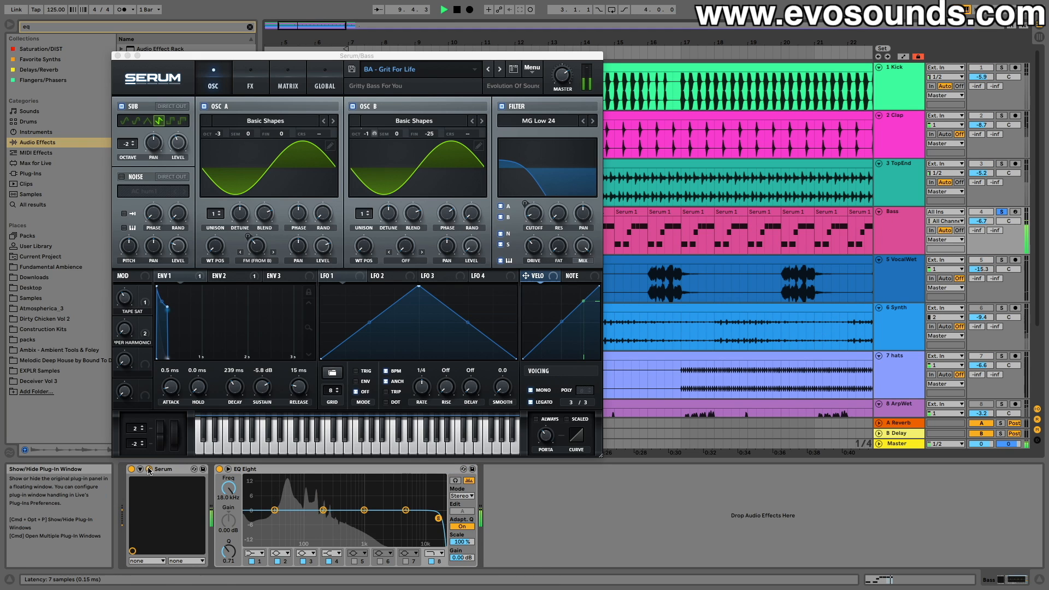
key(space)
right_click(429, 134)
key(space)
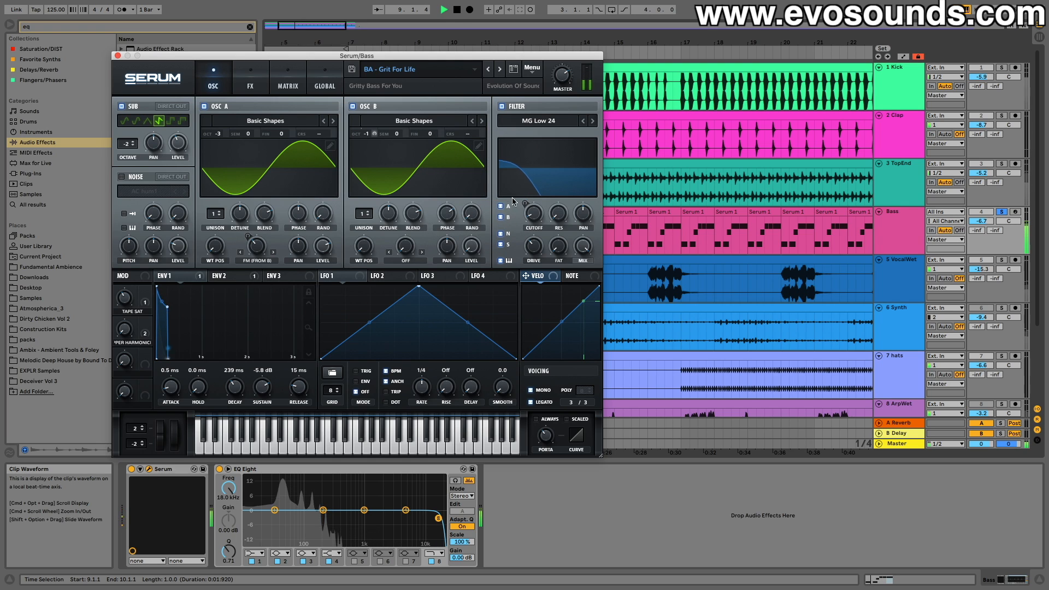
mouse_move(534, 213)
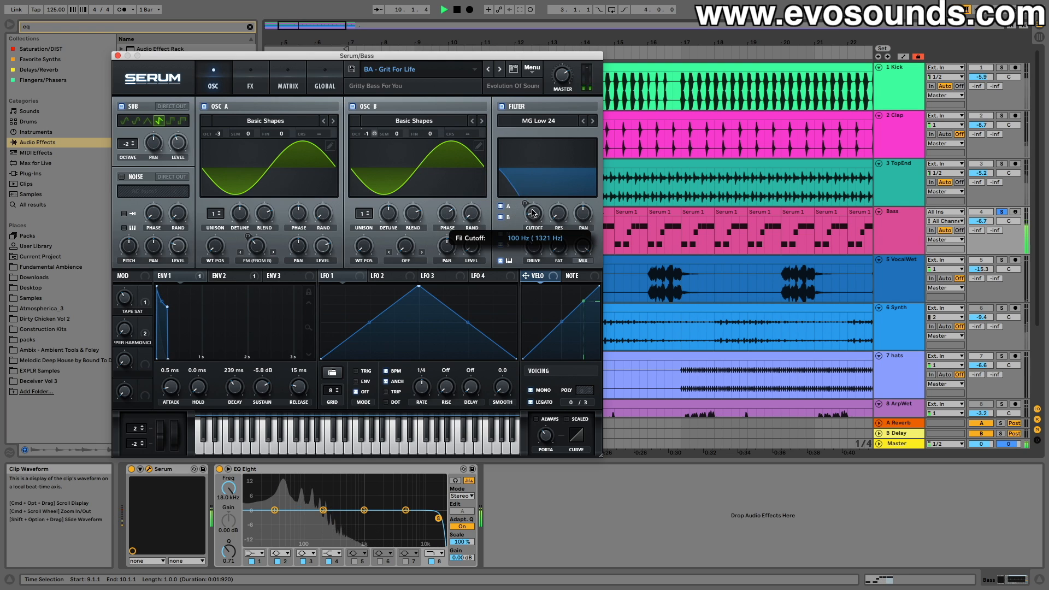
key(space)
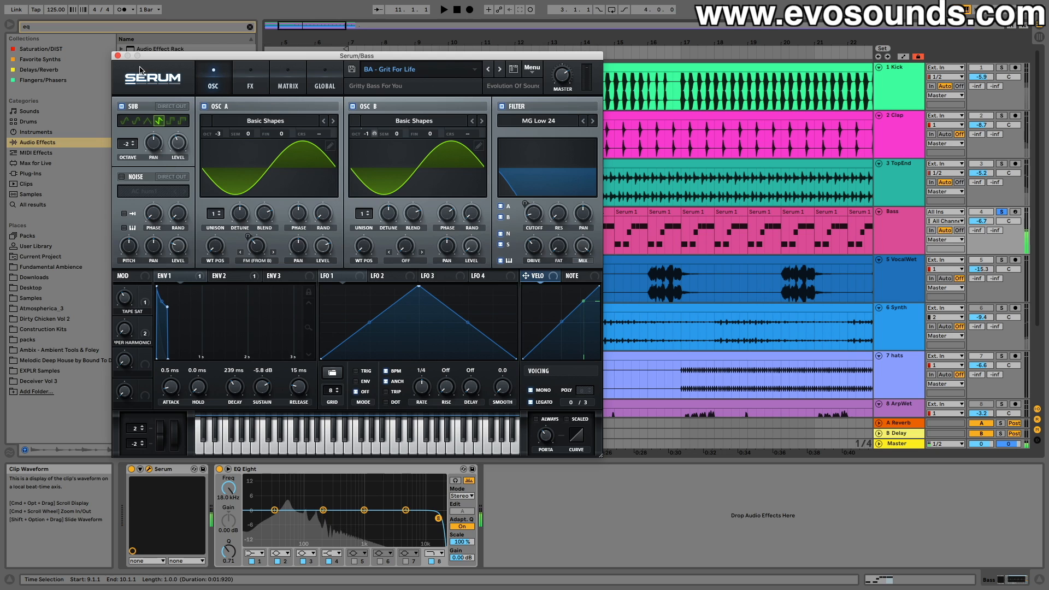
click(117, 56)
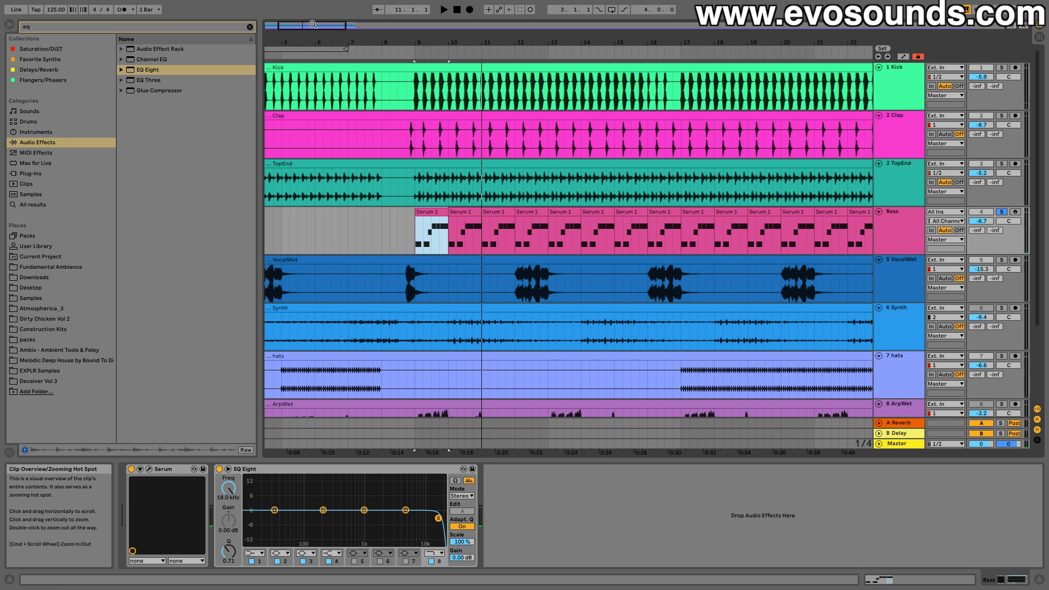
Boost EQ Eight band 3 on the Bass track by 1.61 dB at 337 Hz during playback.
drag(567, 44, 817, 104)
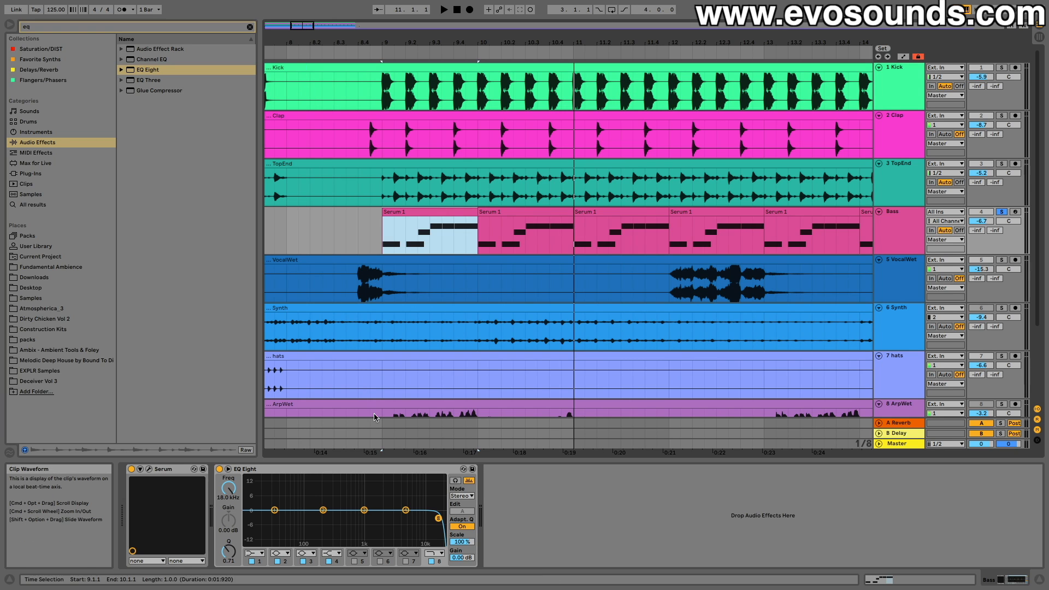
key(space)
drag(364, 510, 336, 506)
key(space)
Reopen Serum on the Bass track and set the Env 1 modulation of the filter cutoff to about 31.
click(149, 469)
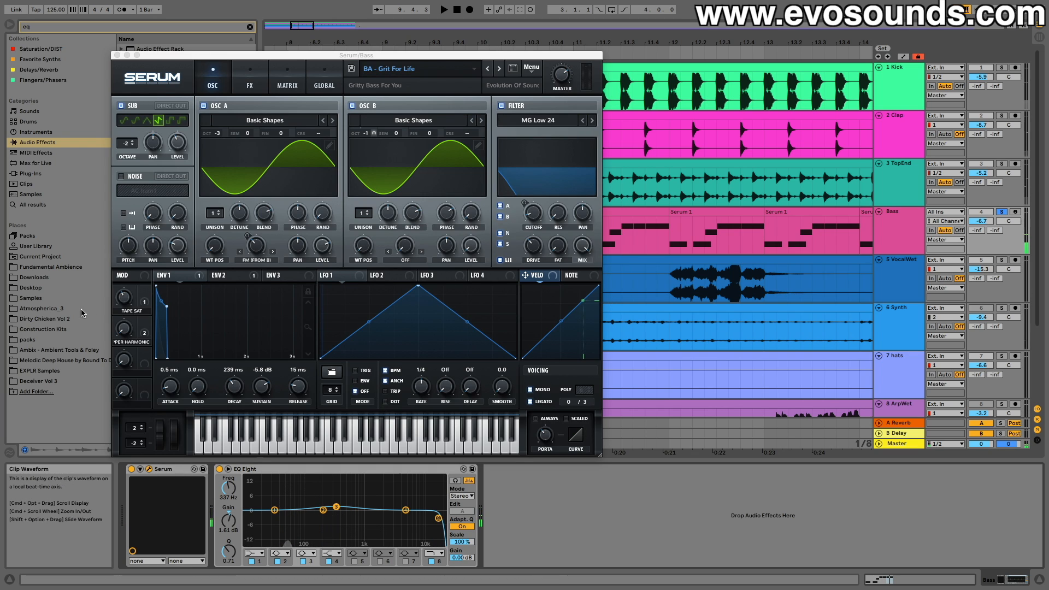
click(165, 279)
drag(499, 208, 523, 202)
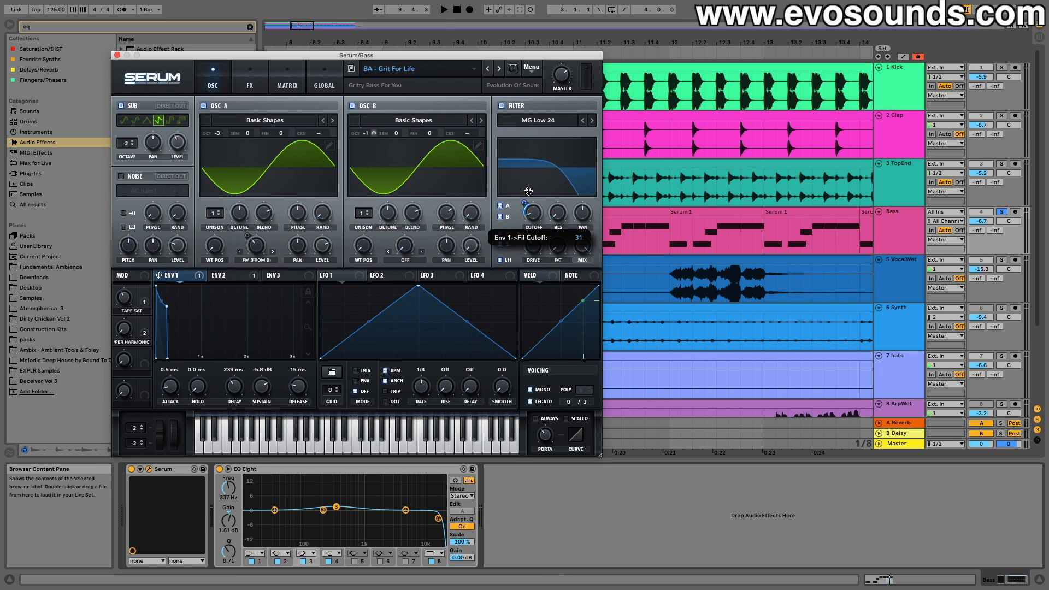
Set Serum's Env 1 attack to 1.2 ms, decay to 171 ms and sustain to -9.6 dB while the bass plays.
key(space)
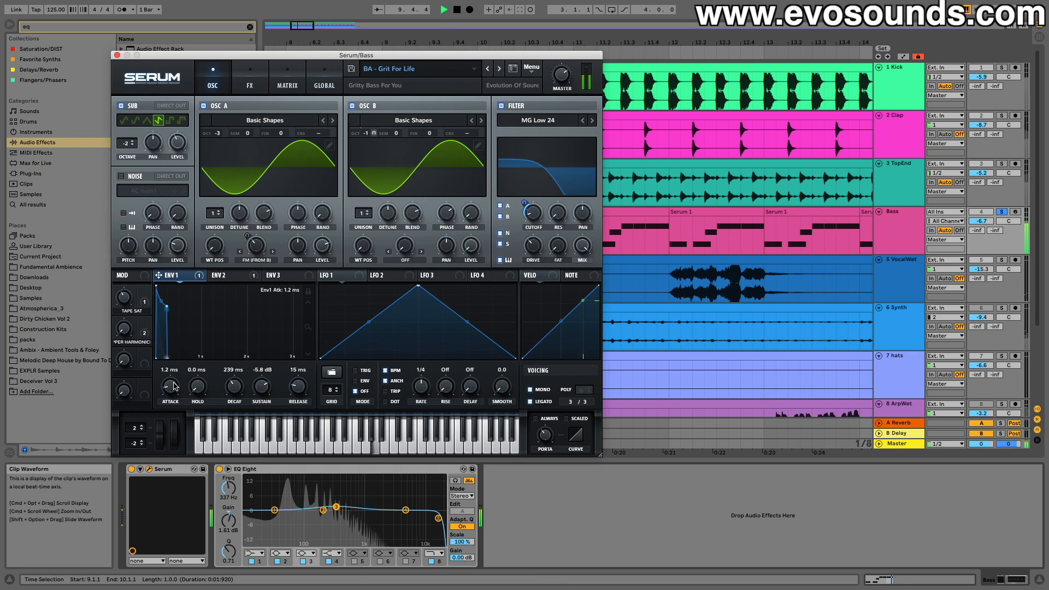
mouse_move(525, 206)
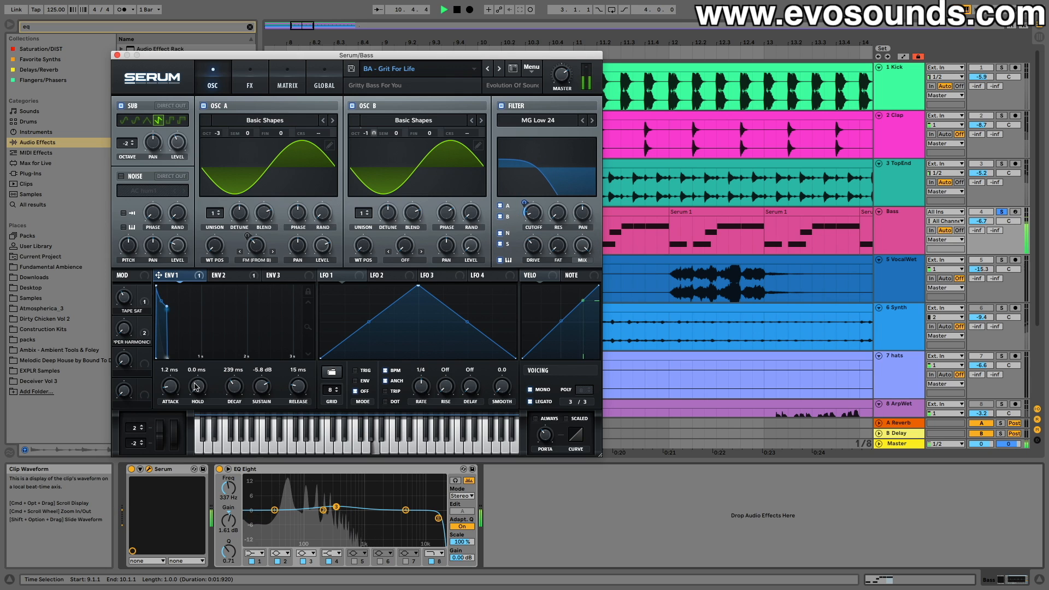
drag(245, 413, 234, 391)
key(space)
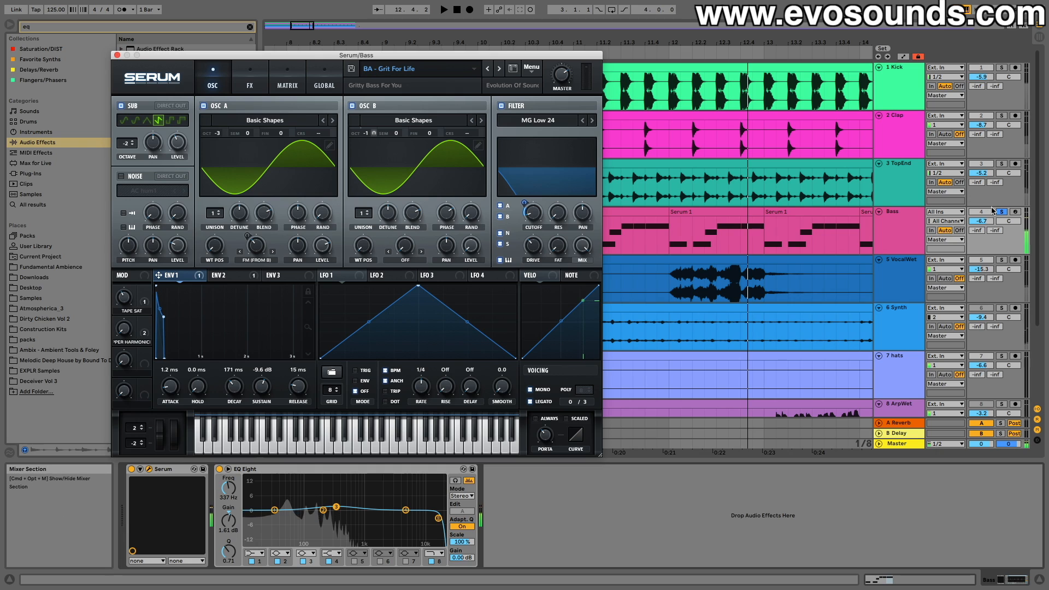
Unsolo the Bass track and listen to the bass within the full mix.
click(1000, 211)
key(space)
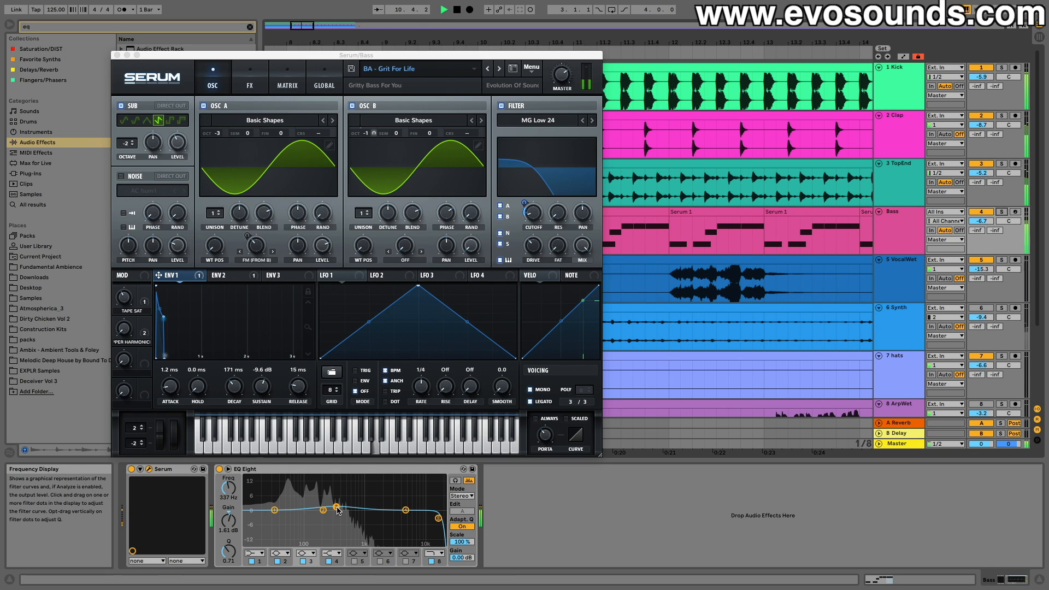
key(space)
Set EQ Eight band 3 to -0.12 dB at 323 Hz and lower the band 8 high cut to 352 Hz with Q 0.85.
drag(336, 507, 336, 507)
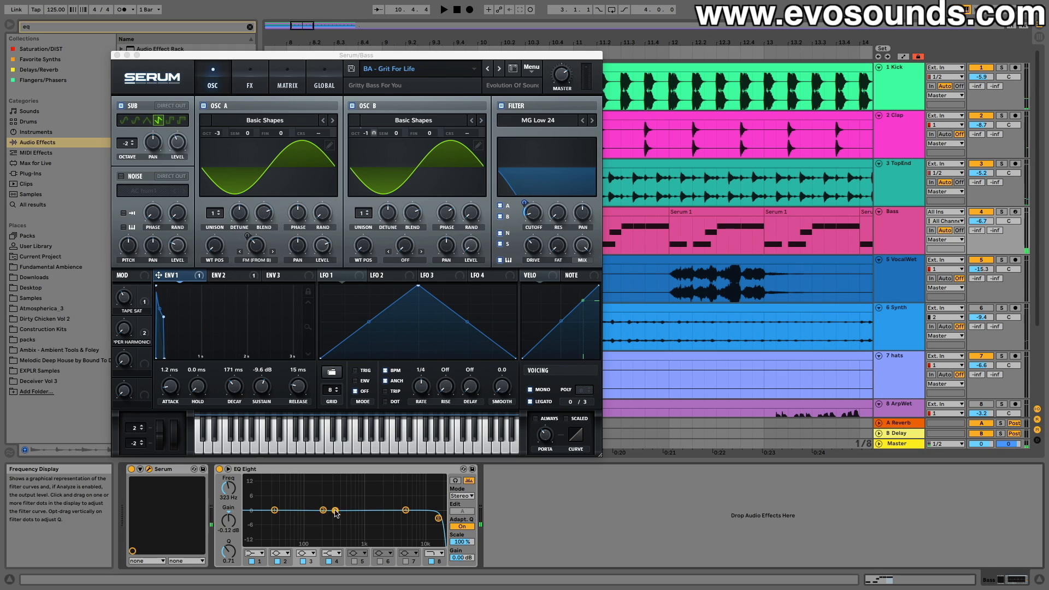
drag(439, 519, 360, 514)
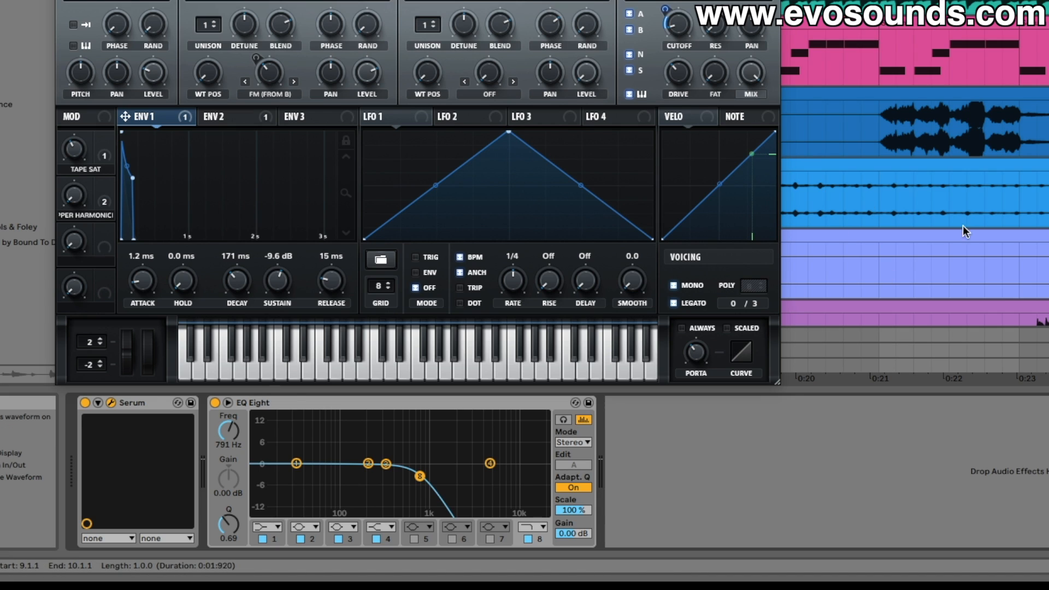
drag(419, 476, 389, 472)
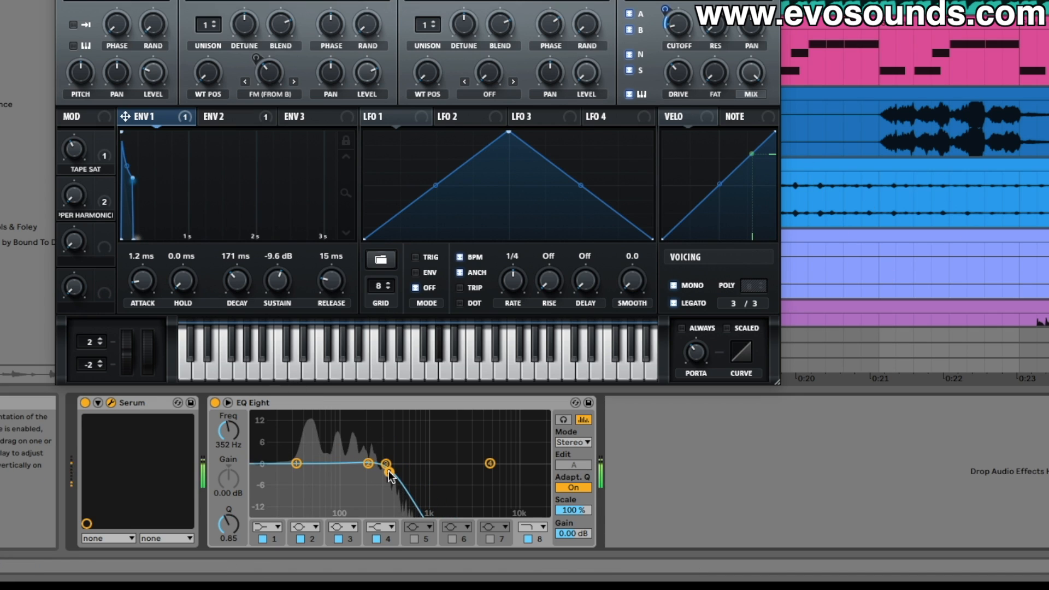
key(space)
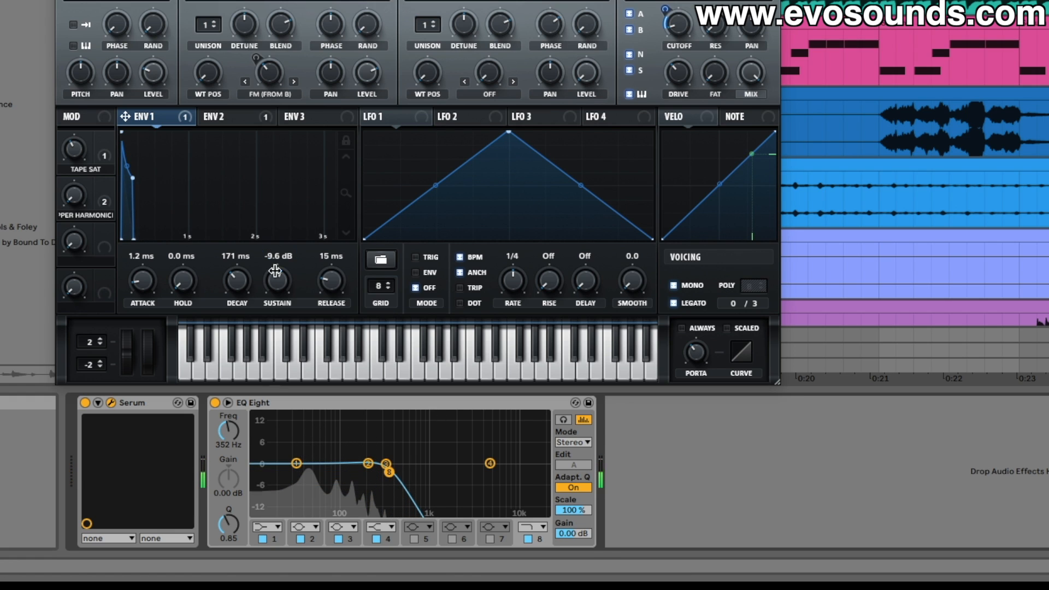
Set the sustain of Serum's Env 1 to -4.5 dB.
drag(276, 273, 279, 266)
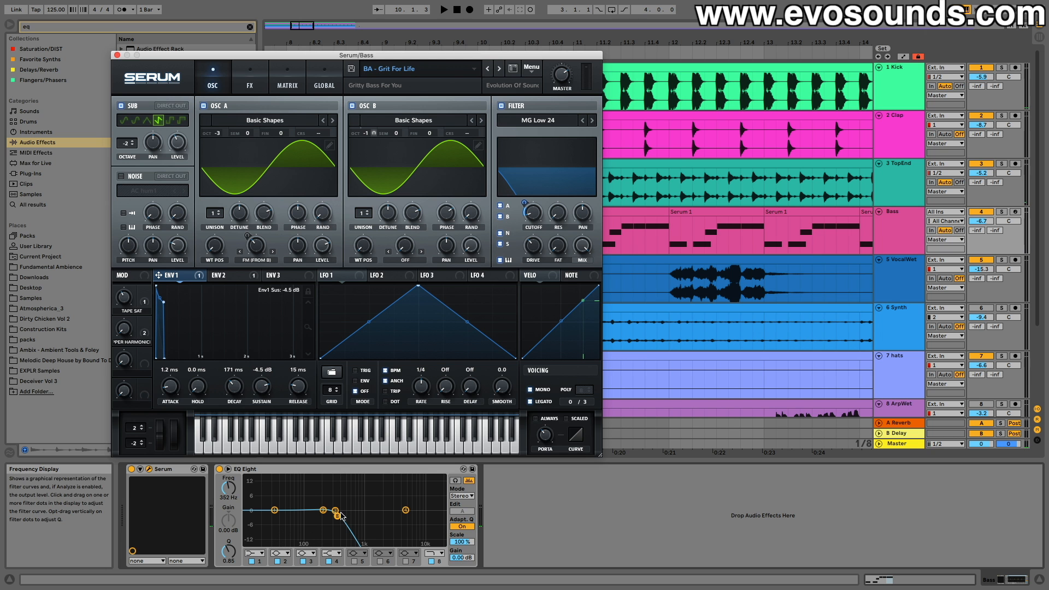
Set the Env 1 modulation amount on Serum's filter cutoff to 8 while the mix plays.
key(space)
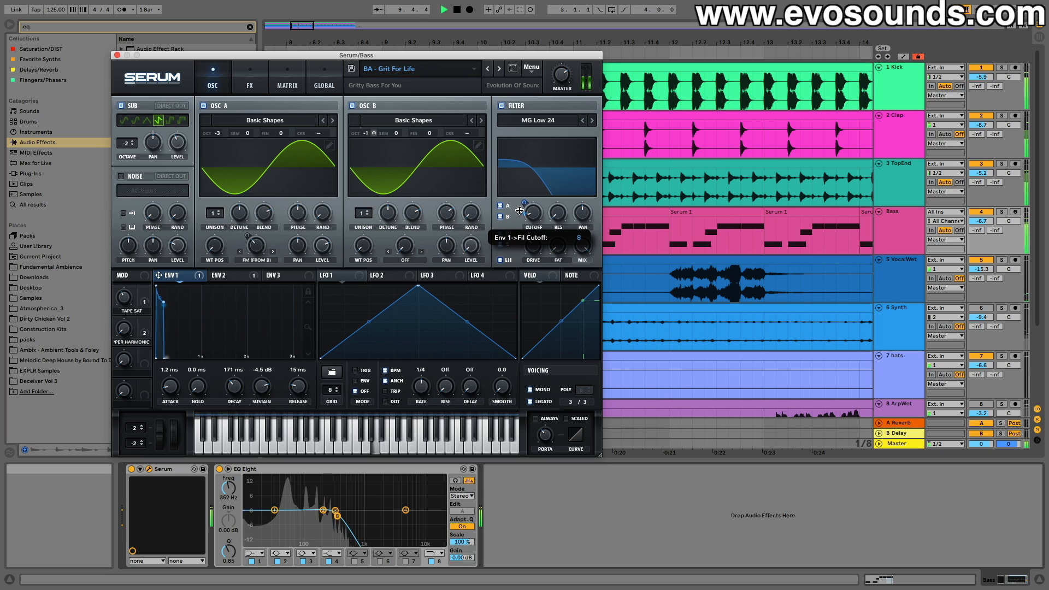
drag(520, 208, 519, 210)
key(space)
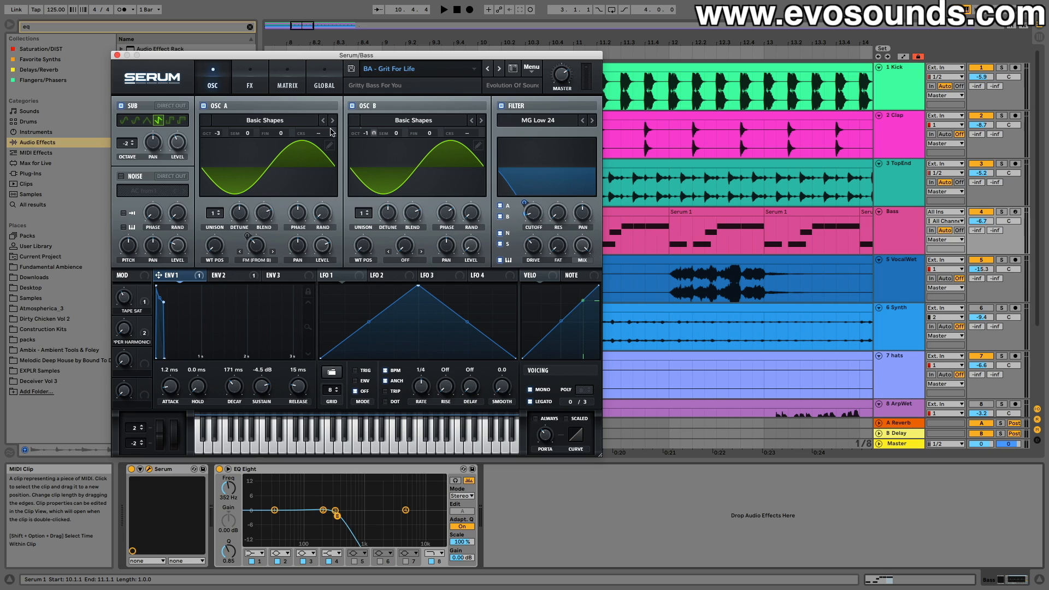
Turn off the EQ and Compressor in Serum's effects, audition the bass without them, and close the plug-in window.
click(256, 85)
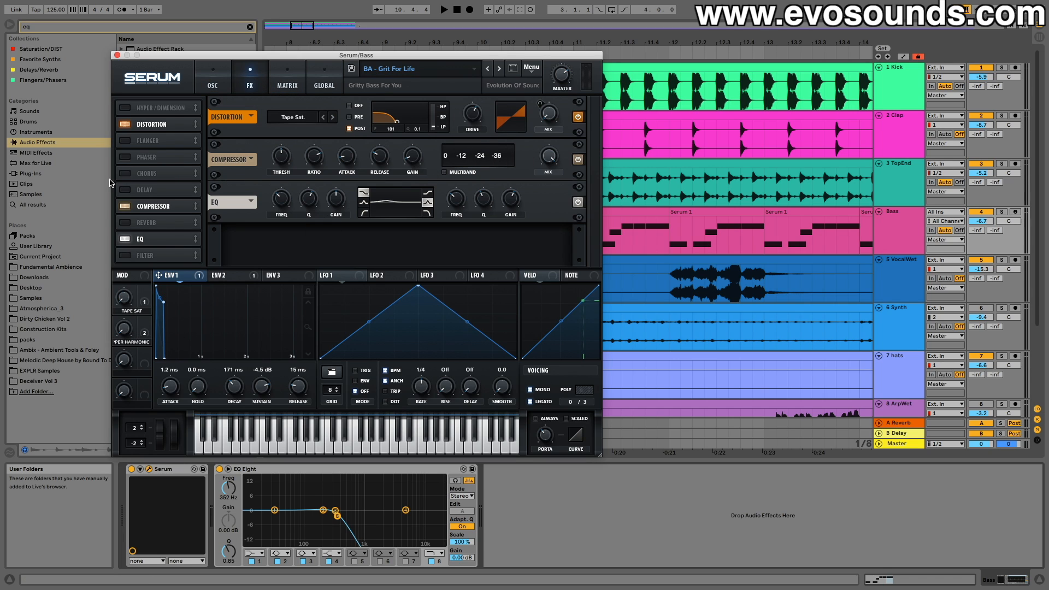
click(125, 239)
click(124, 206)
key(space)
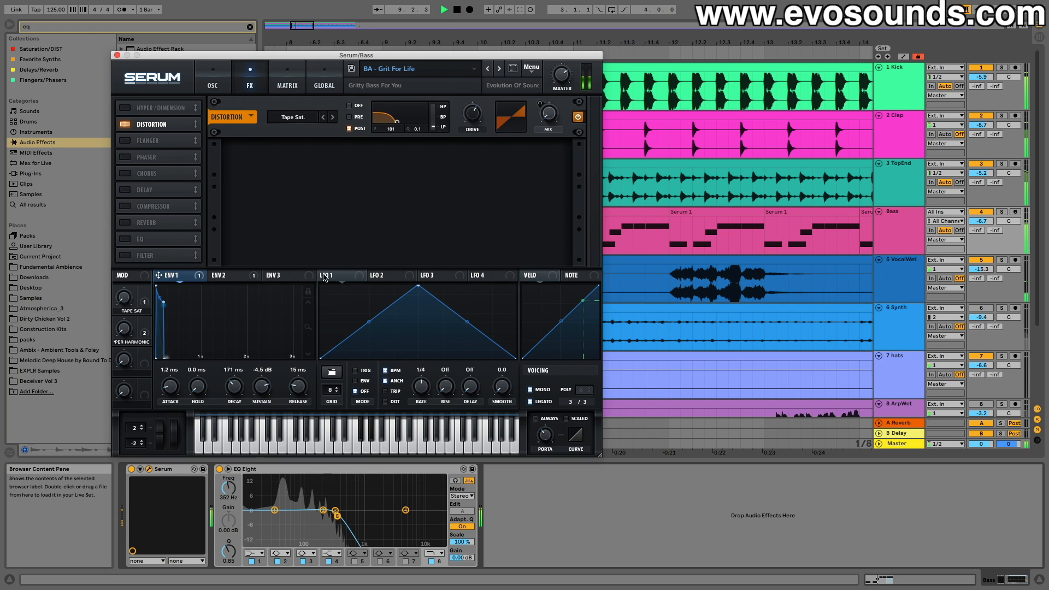
key(space)
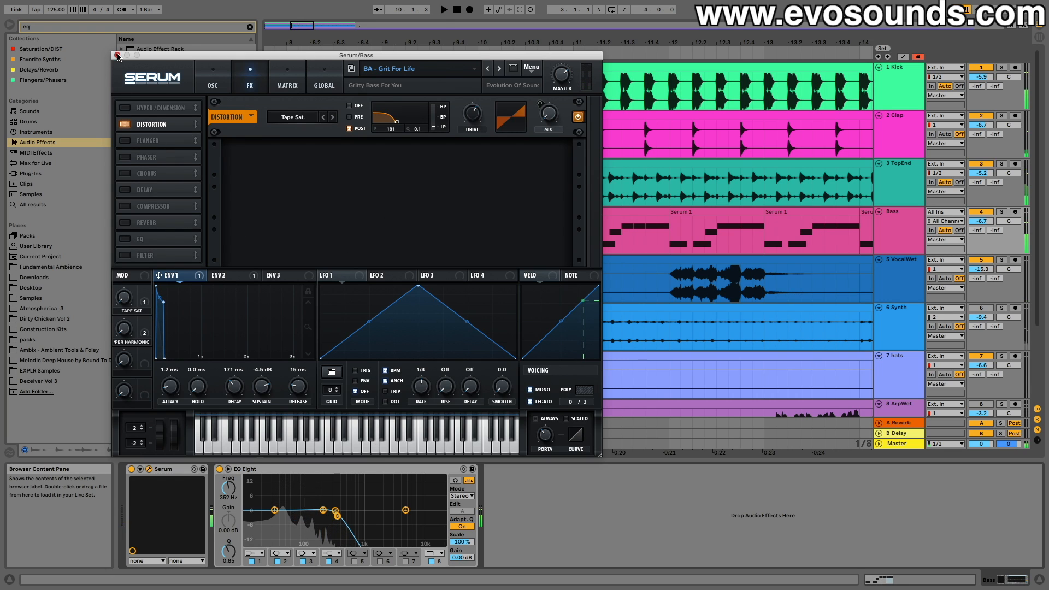
click(117, 55)
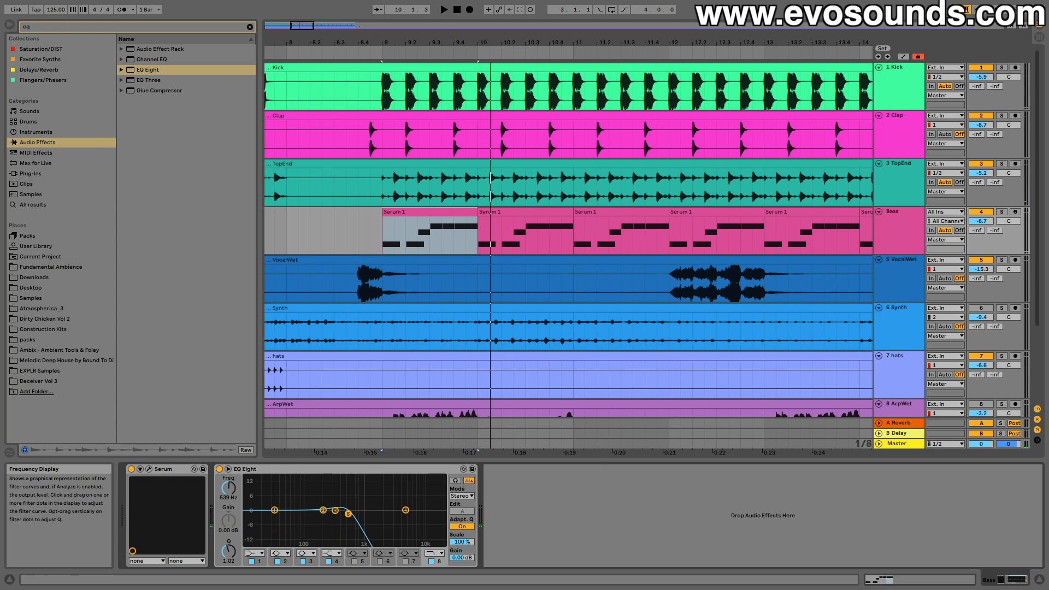
Reopen Serum on the Bass track to review its effects and close it again.
click(149, 469)
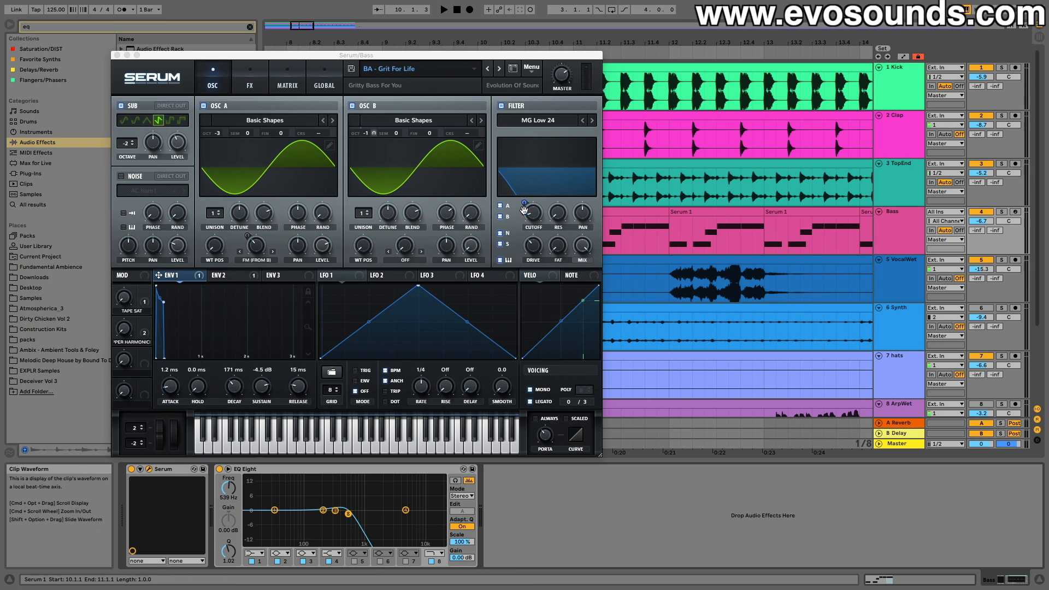
click(250, 79)
click(115, 55)
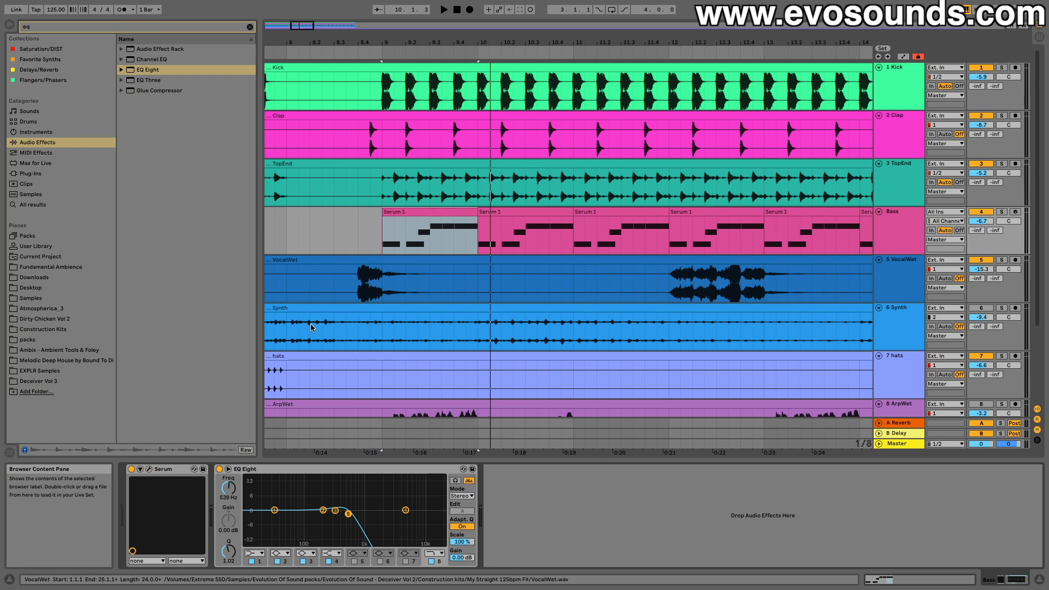
Lower the EQ Eight band 8 high cut on the Bass track to about 190 Hz with Q 0.82.
drag(348, 514, 349, 516)
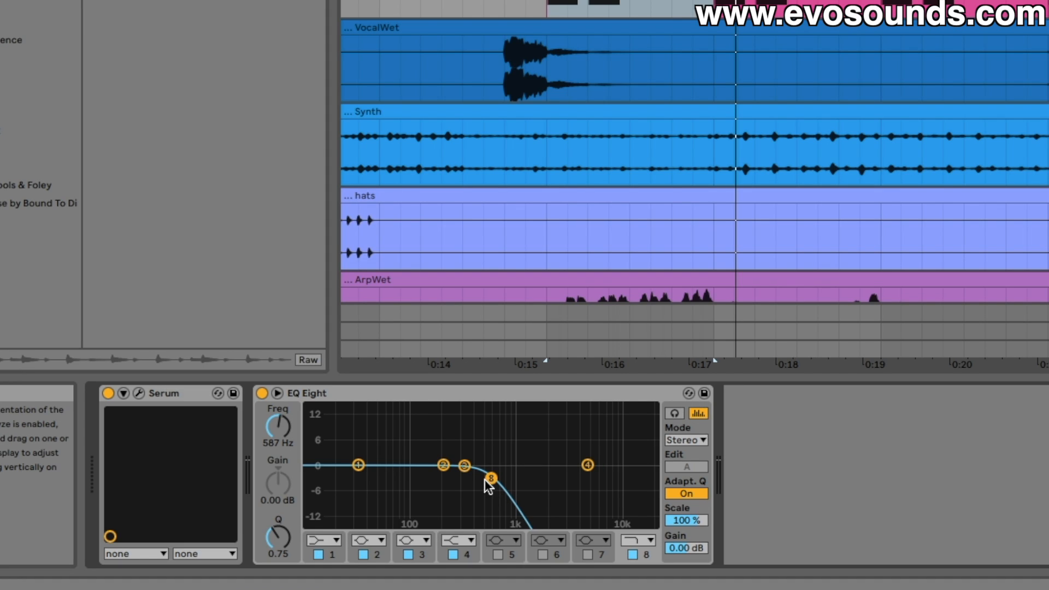
drag(489, 477, 433, 477)
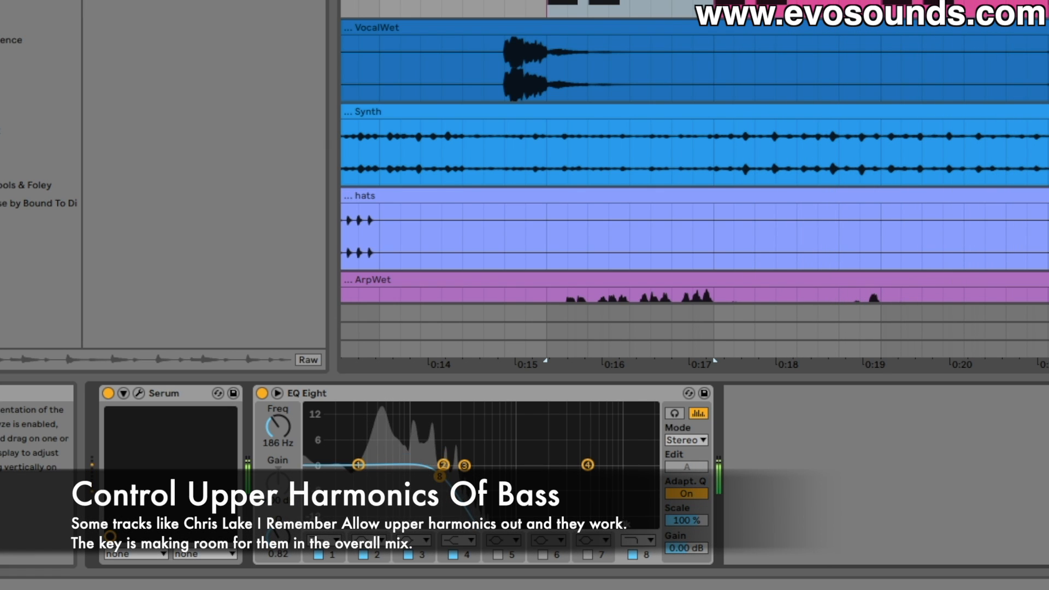
drag(443, 476, 440, 477)
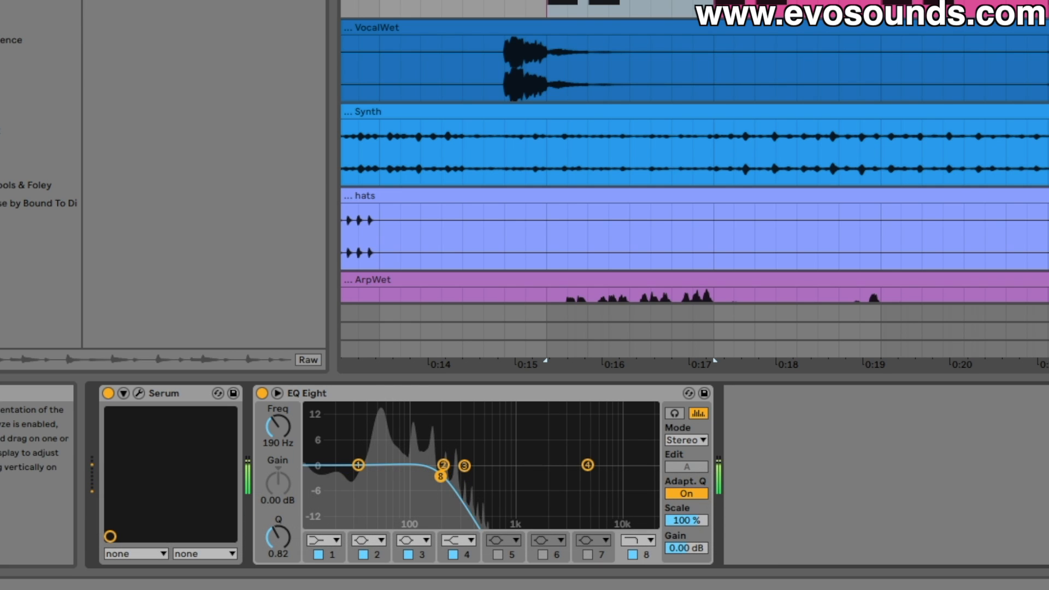
Compare the bass with EQ Eight bypassed and active, and bring its high cut down to 170 Hz with Q 0.85.
click(262, 393)
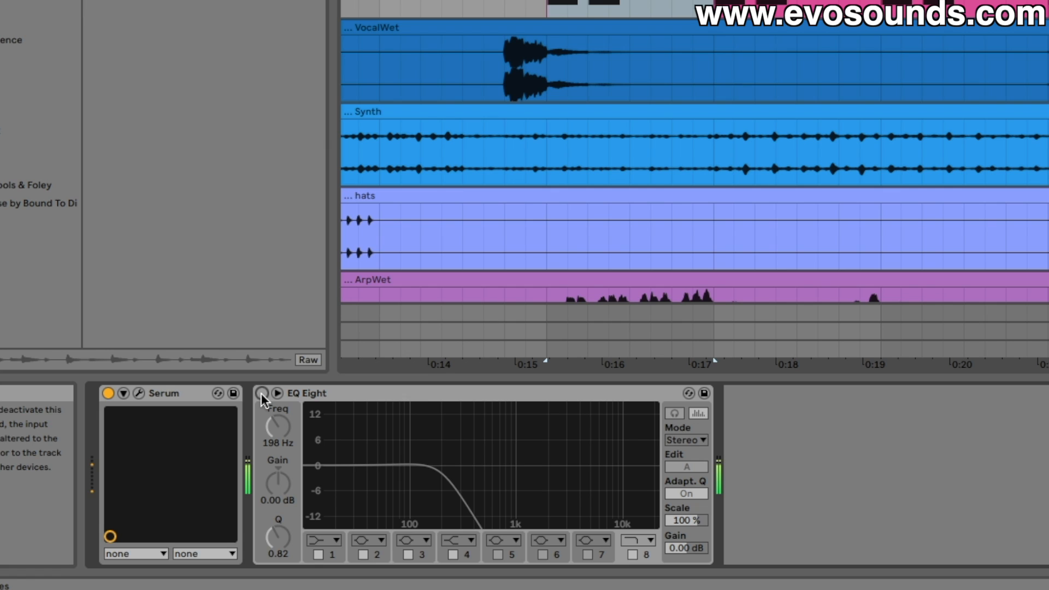
click(262, 393)
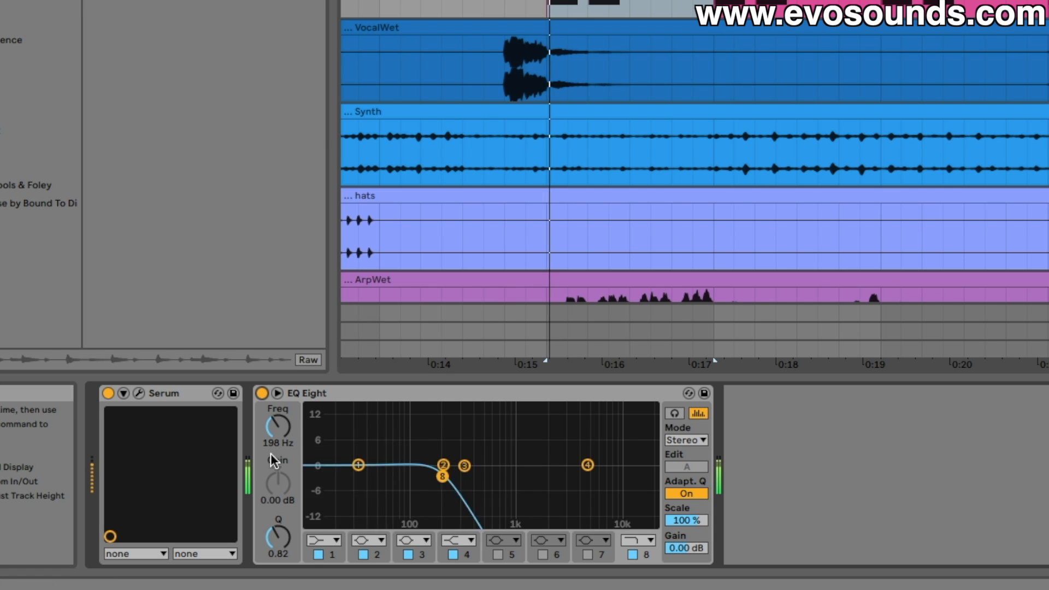
click(262, 394)
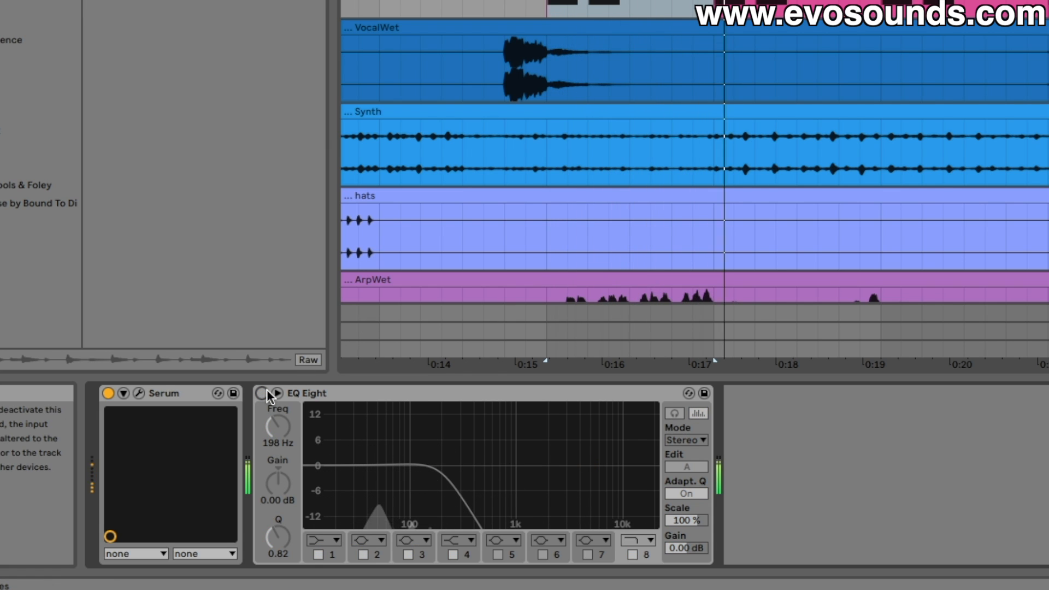
click(263, 393)
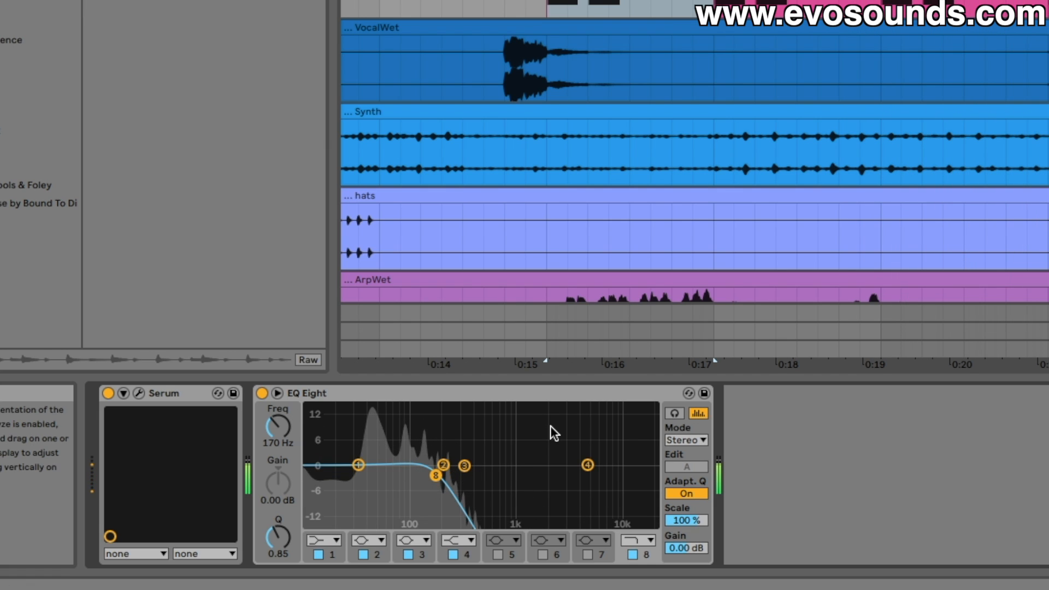
Solo the Bass track and play its first Serum 1 clip from bar 9.
drag(655, 1, 546, 0)
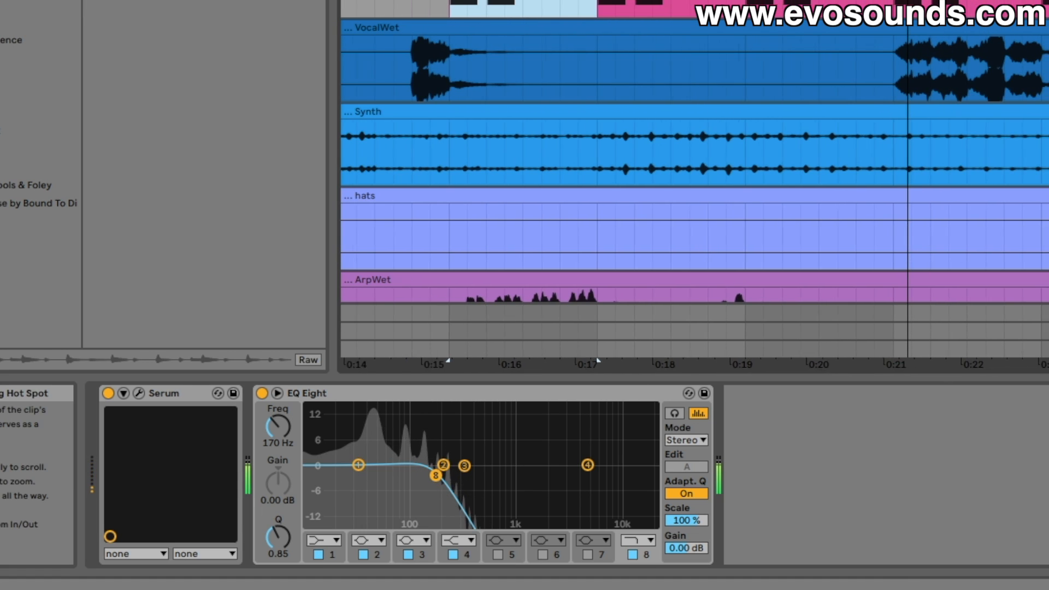
drag(317, 33, 317, 26)
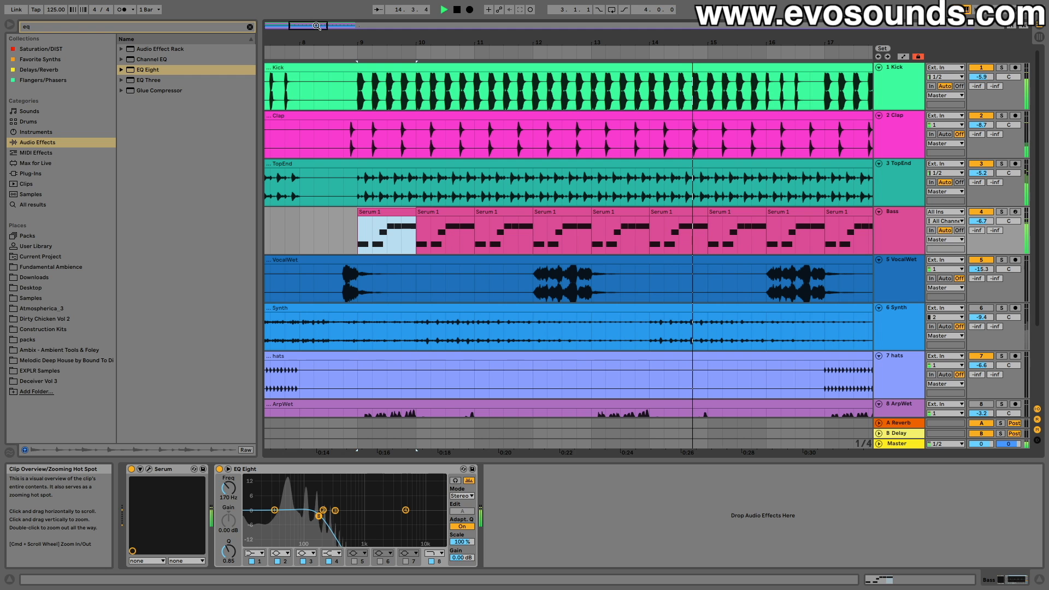
key(space)
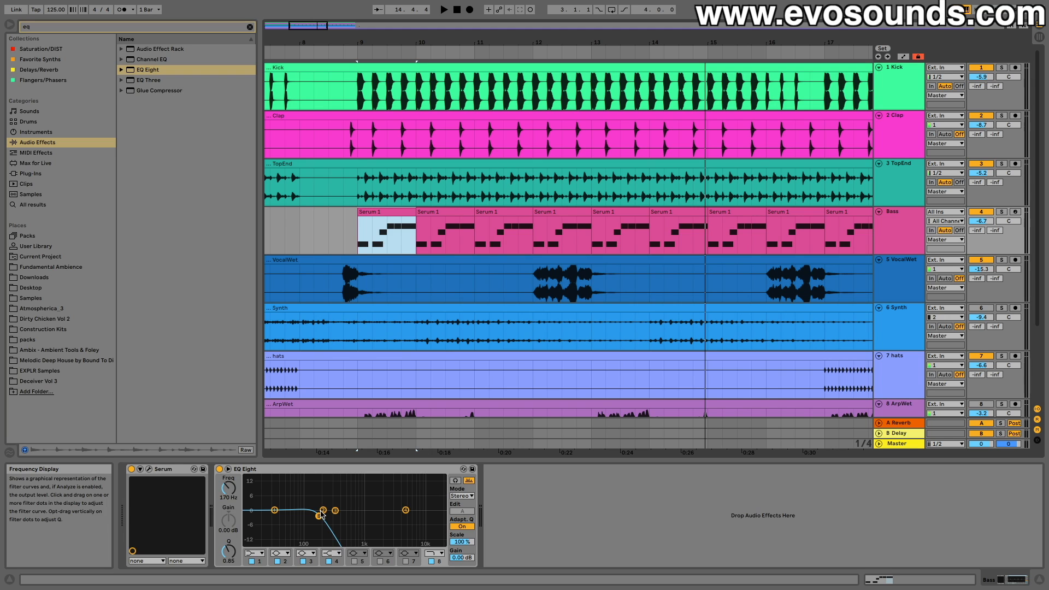
click(1001, 212)
click(897, 224)
drag(297, 26, 296, 58)
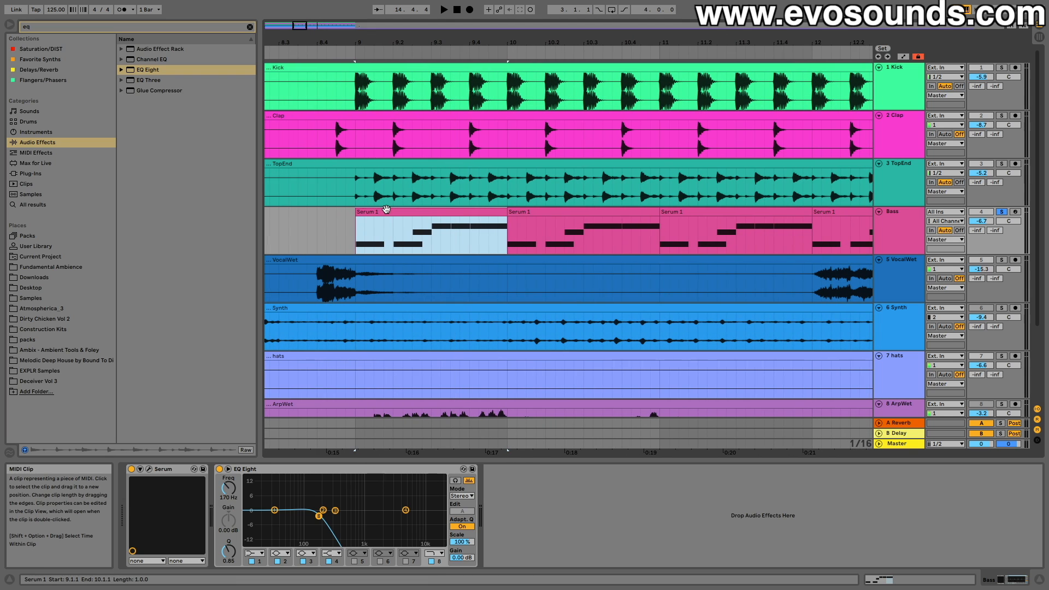
key(space)
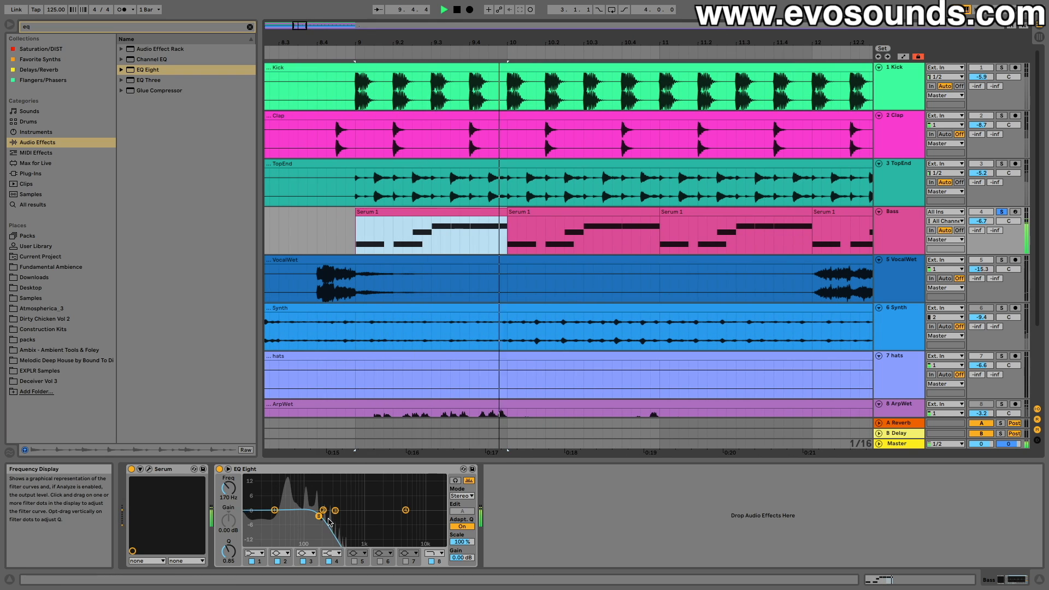
Stop playback, check the Serum plug-in window briefly, and arm the Bass track for recording.
click(149, 469)
key(space)
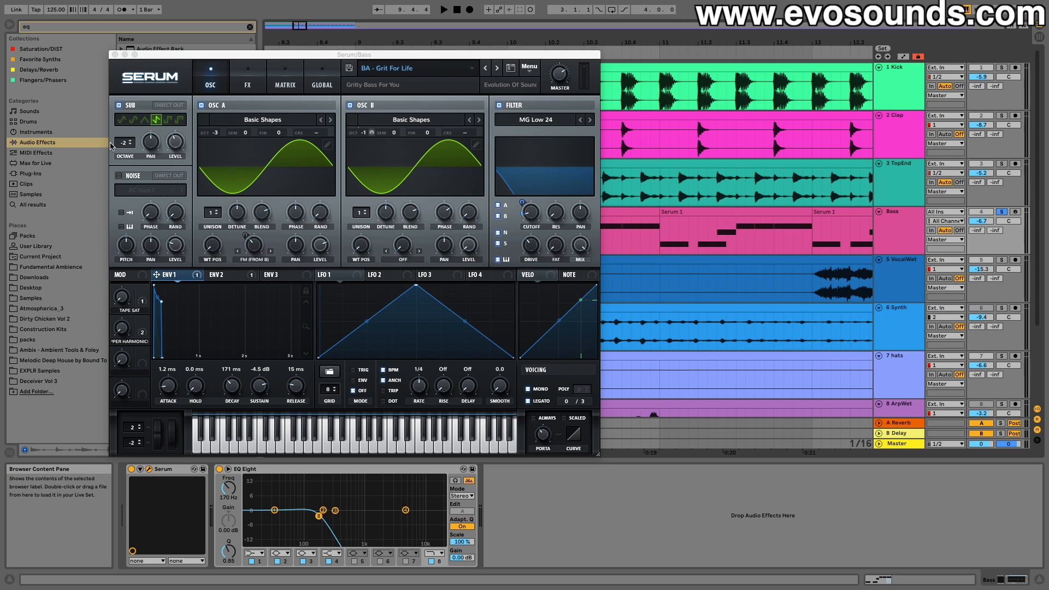
click(115, 55)
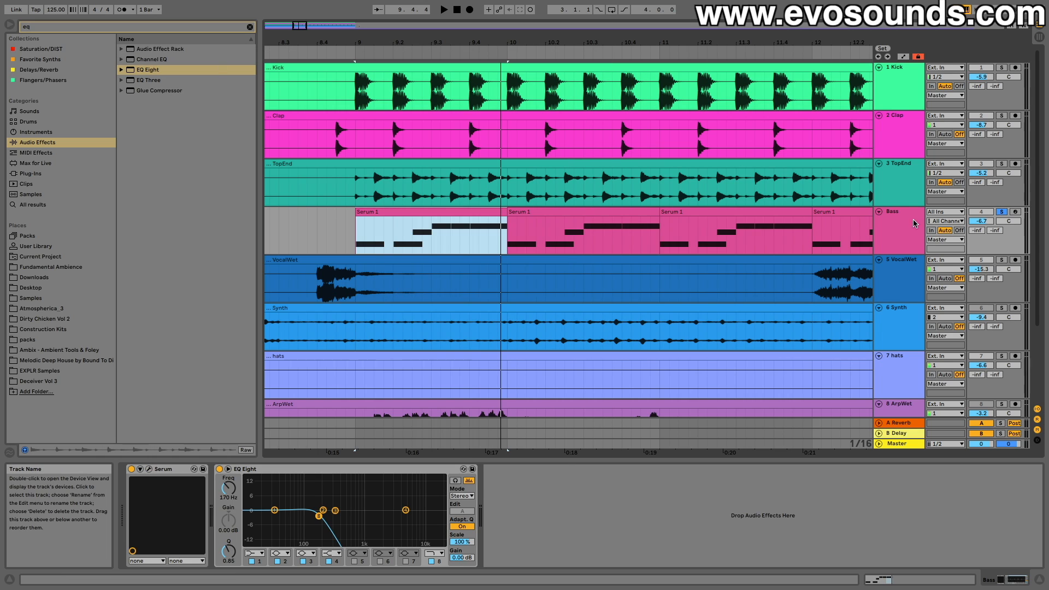
click(1016, 212)
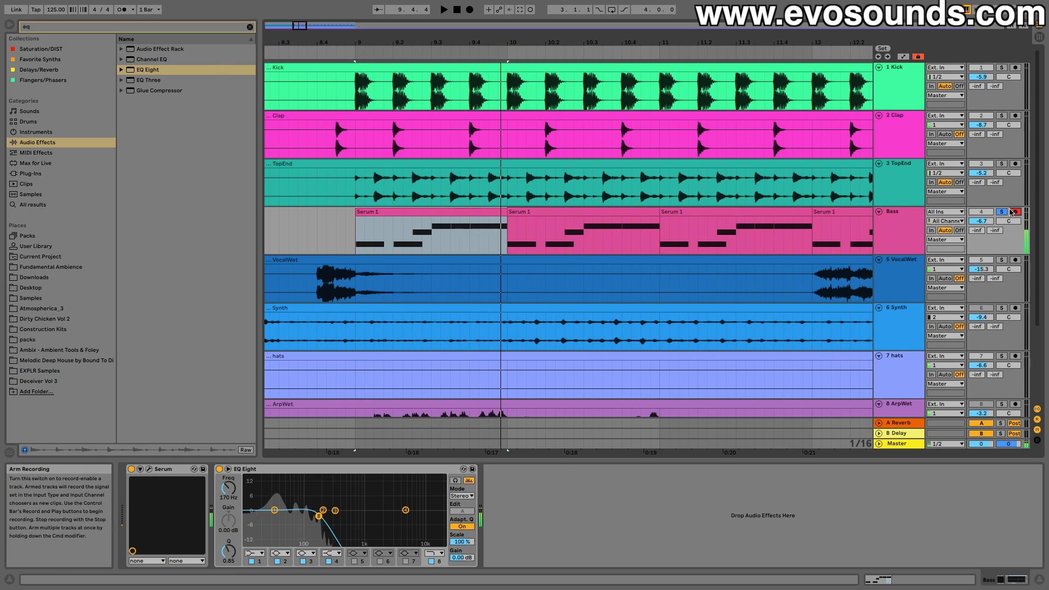
click(457, 221)
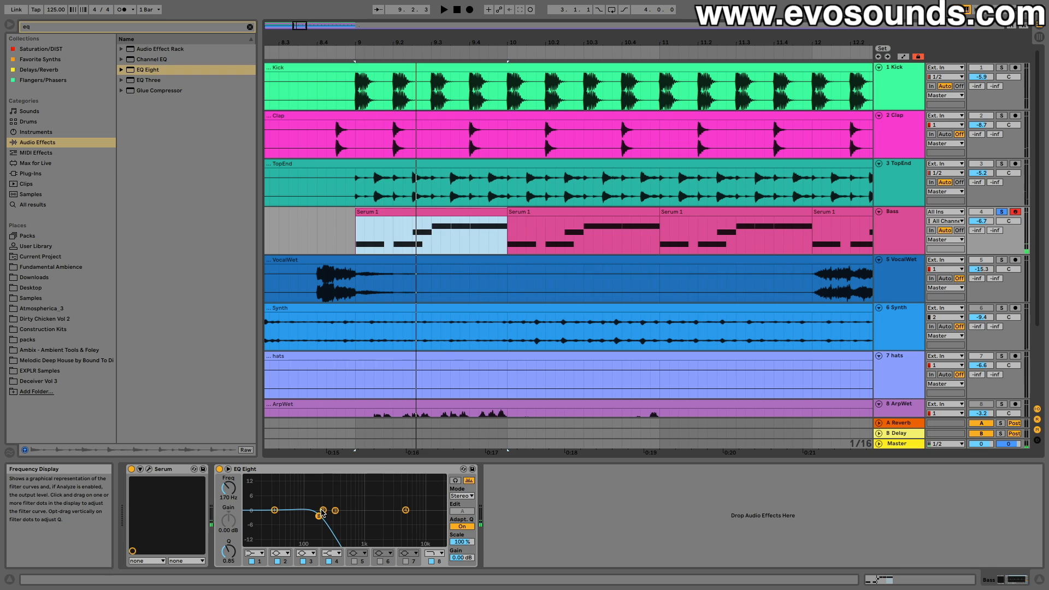
Widen the EQ Eight band 2 boost to Q 0.50 at 48.4 Hz and raise the band 8 high cut to 612 Hz with Q 0.69.
drag(322, 513, 316, 507)
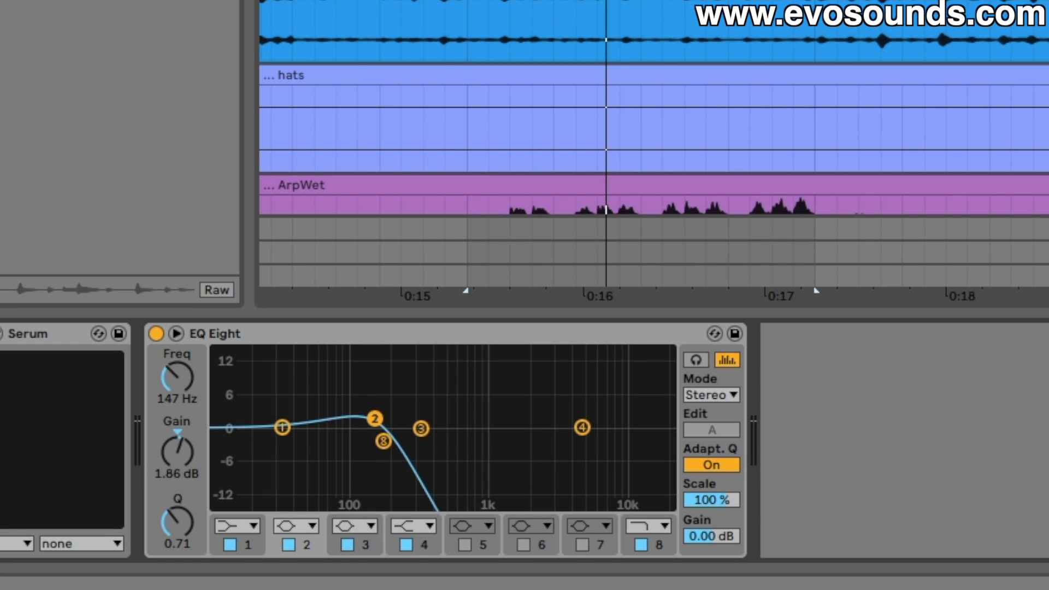
drag(375, 419, 279, 414)
drag(164, 528, 172, 543)
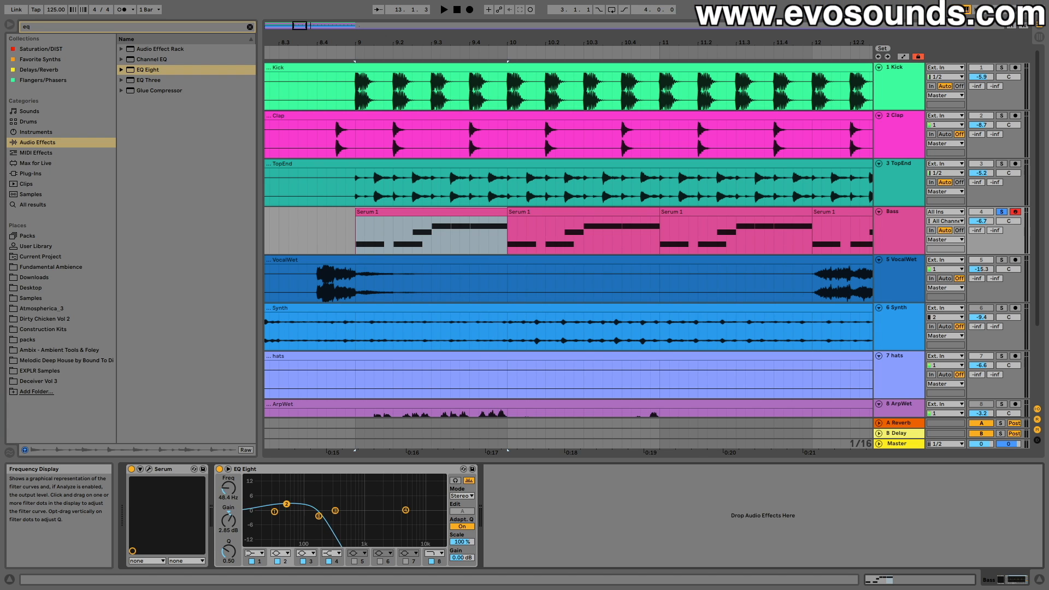
key(space)
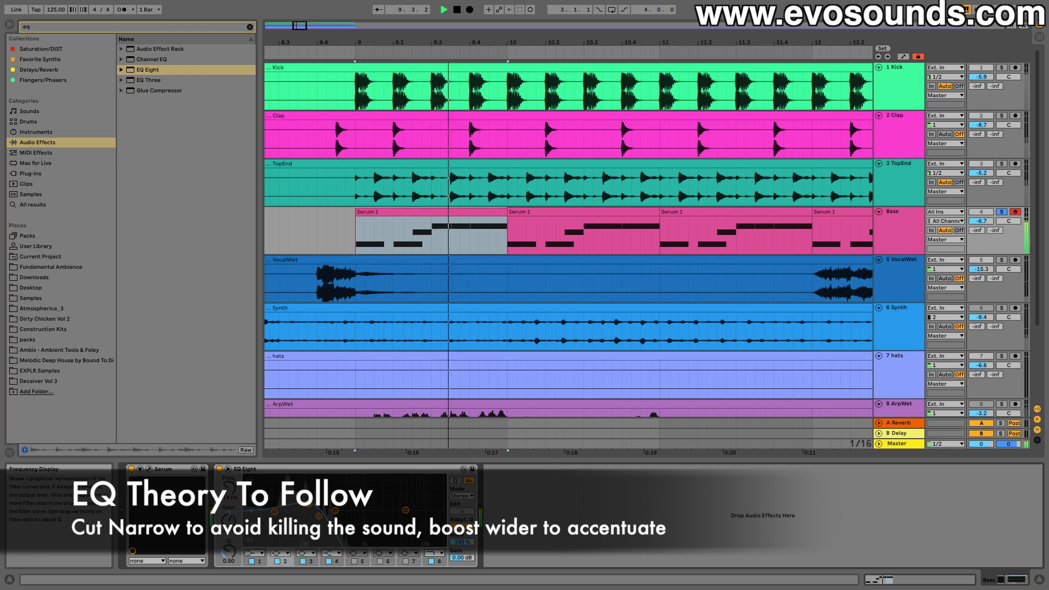
drag(309, 504, 355, 523)
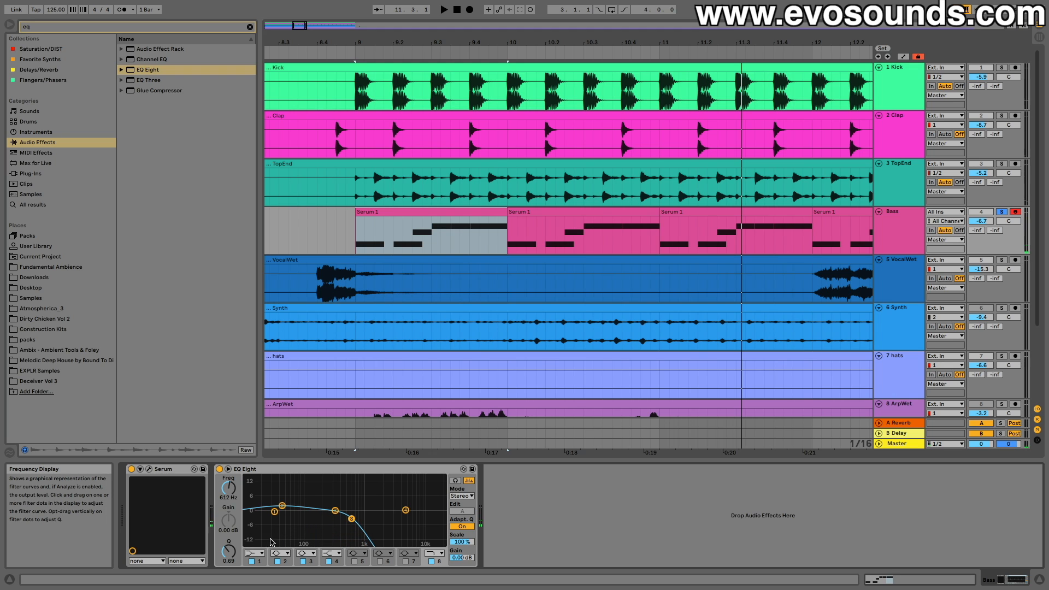
In EQ Eight, try a band 3 cut of -7.07 dB at 267 Hz with Q 3.92 and enable band 5 with a 2.36 dB boost at 104 Hz.
click(354, 561)
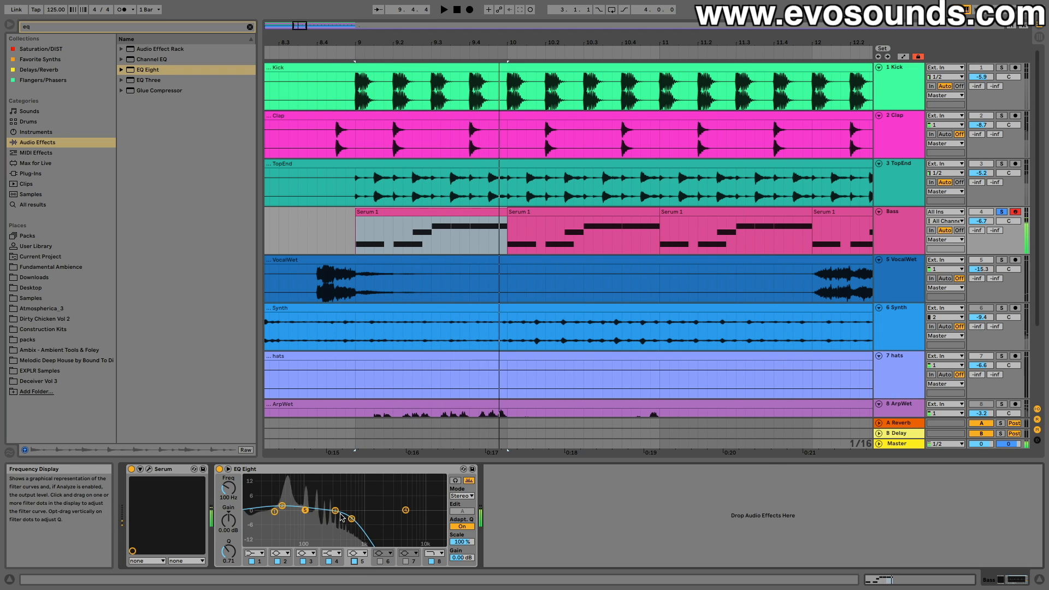
drag(340, 513, 322, 490)
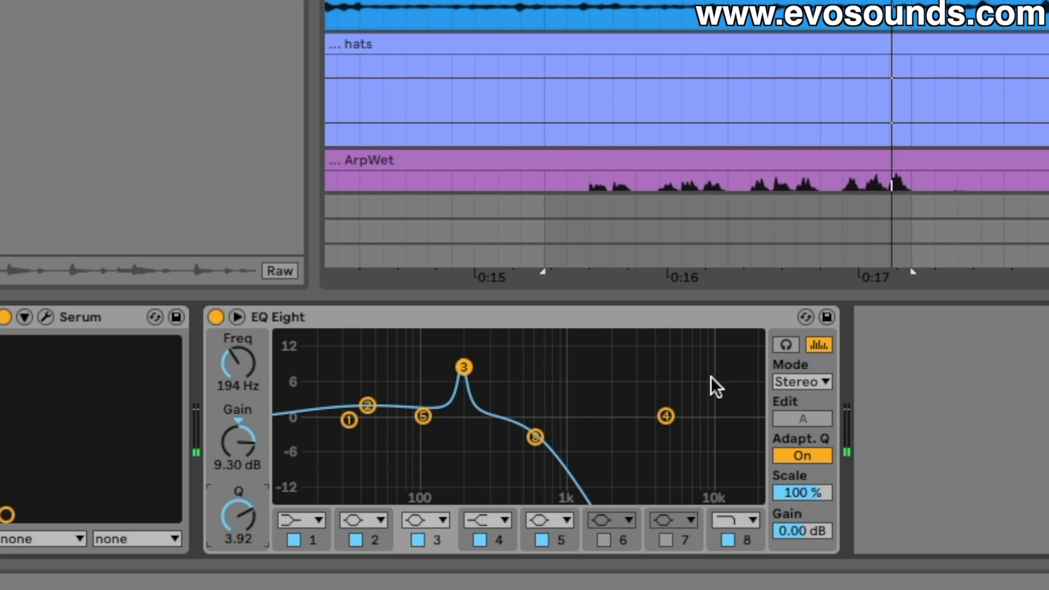
click(786, 345)
drag(464, 367, 481, 449)
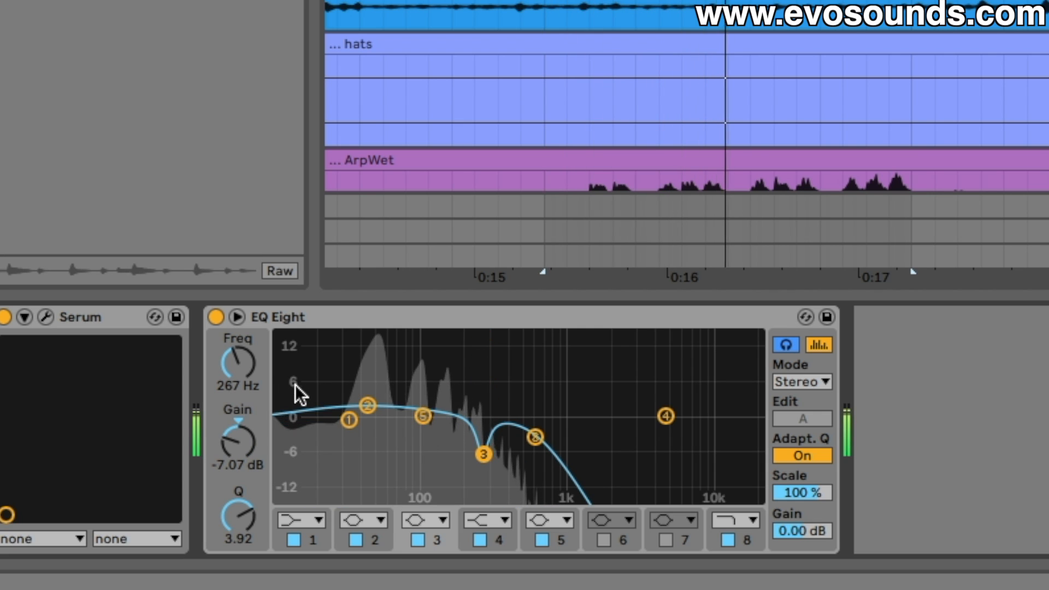
drag(368, 405, 425, 404)
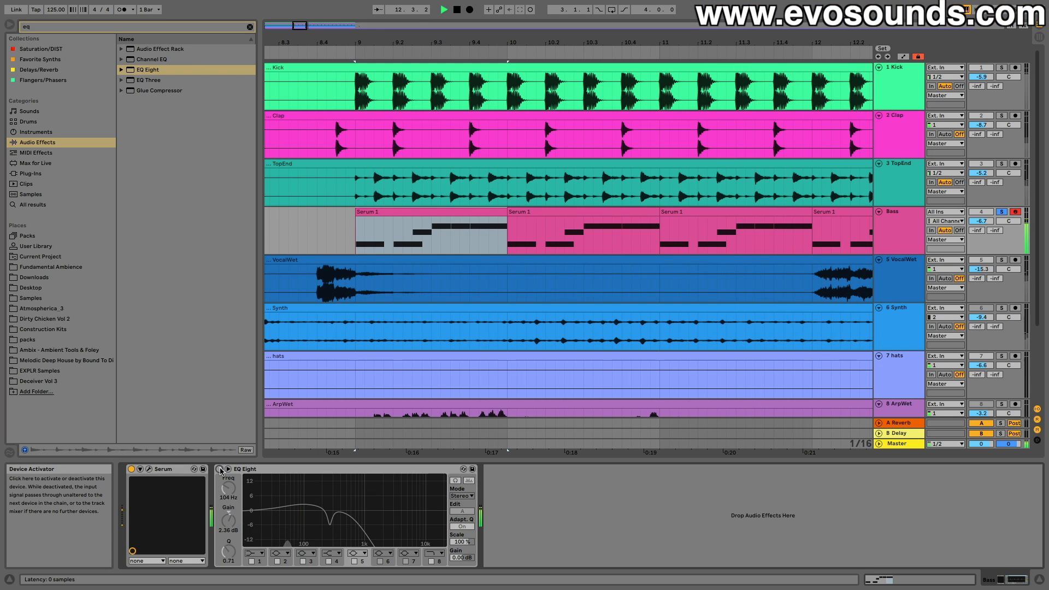
click(303, 562)
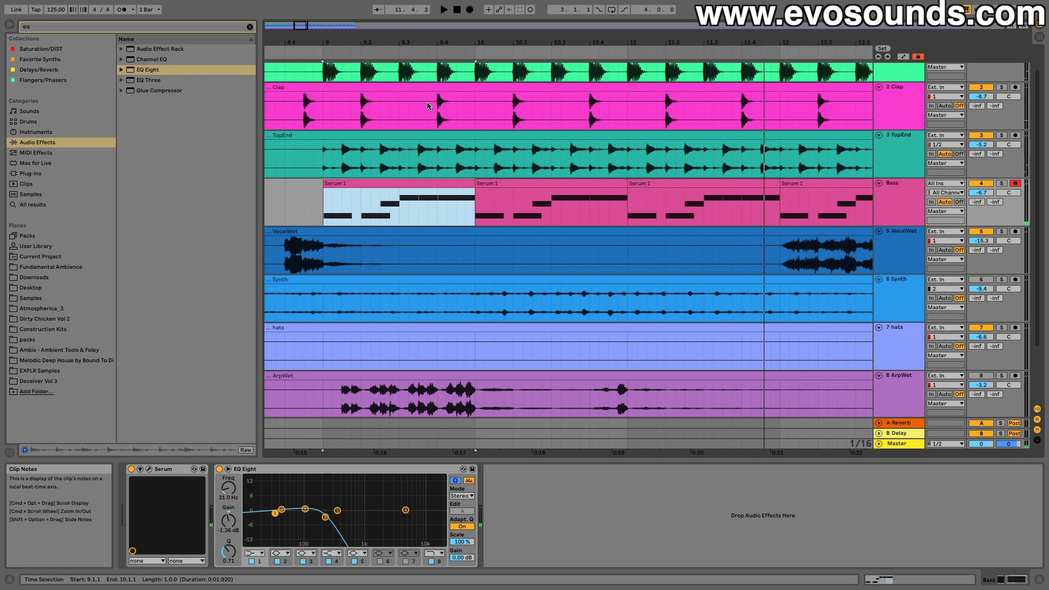
Find the LFOTool plug-in and add it to the Bass track after EQ Eight.
click(250, 27)
text(LFO)
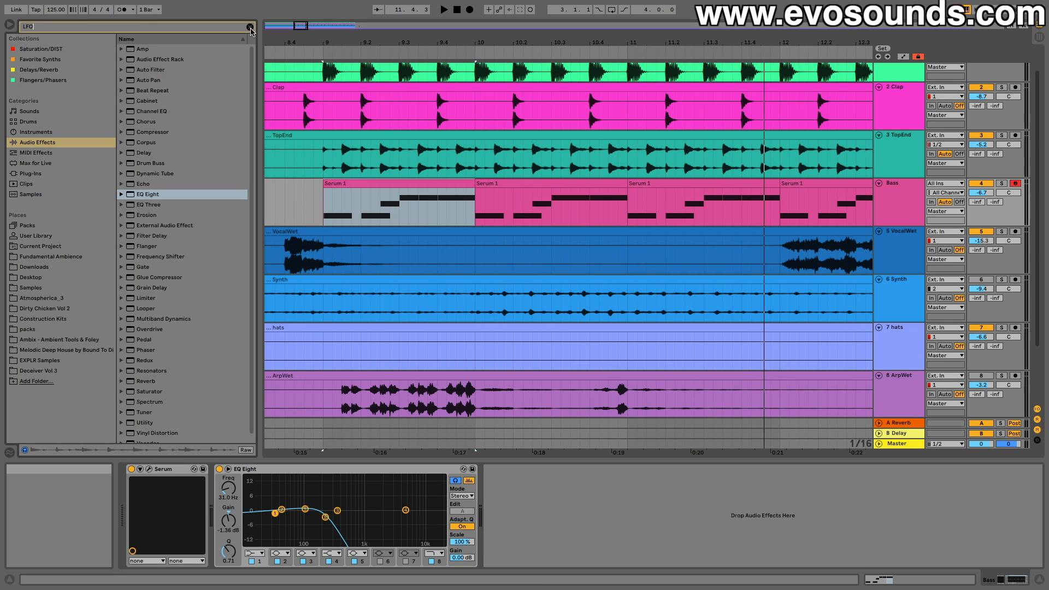
click(42, 173)
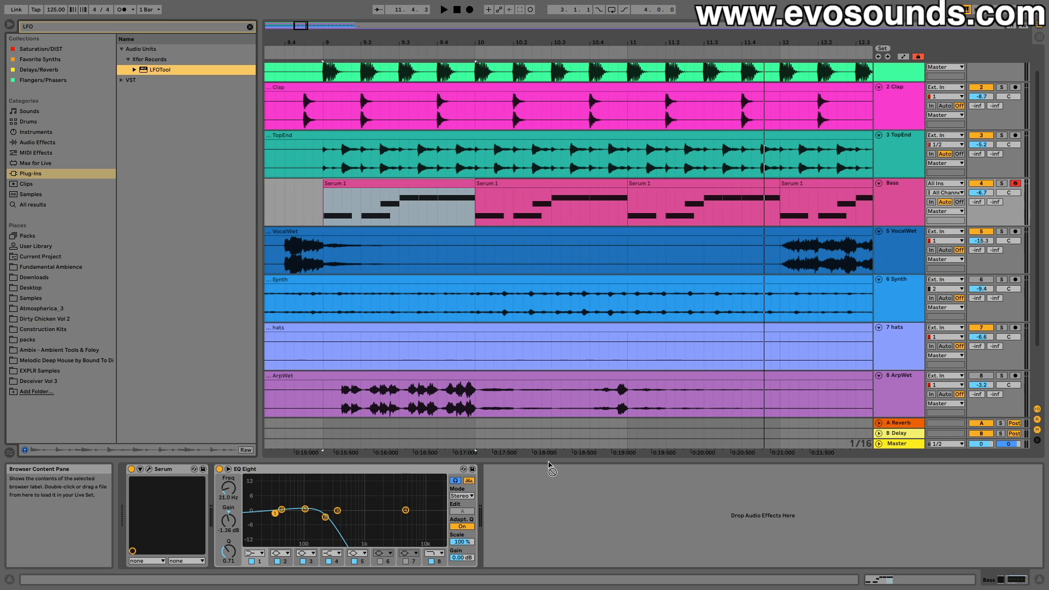
drag(579, 498, 579, 499)
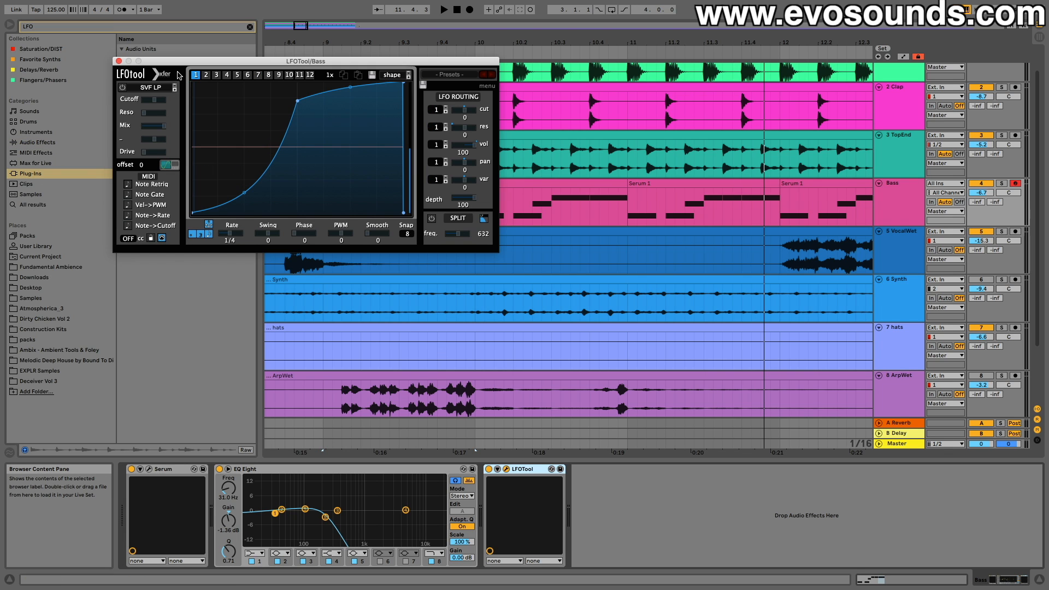
drag(167, 67, 592, 139)
click(544, 135)
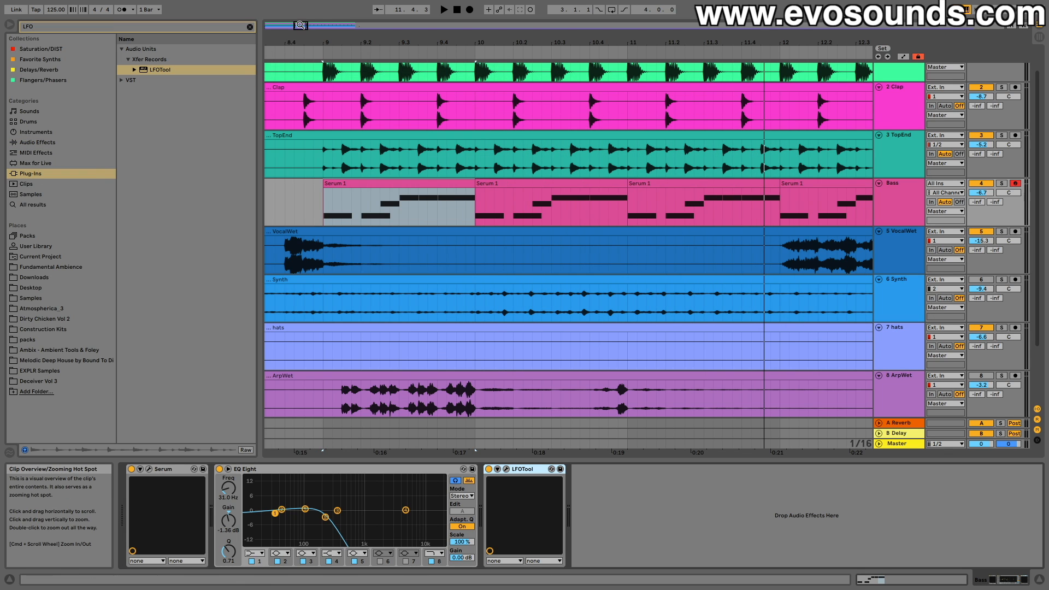
Raise the middle point of the Bass LFOTool curve to full level and close the plug-in window.
drag(509, 43, 542, 33)
click(507, 469)
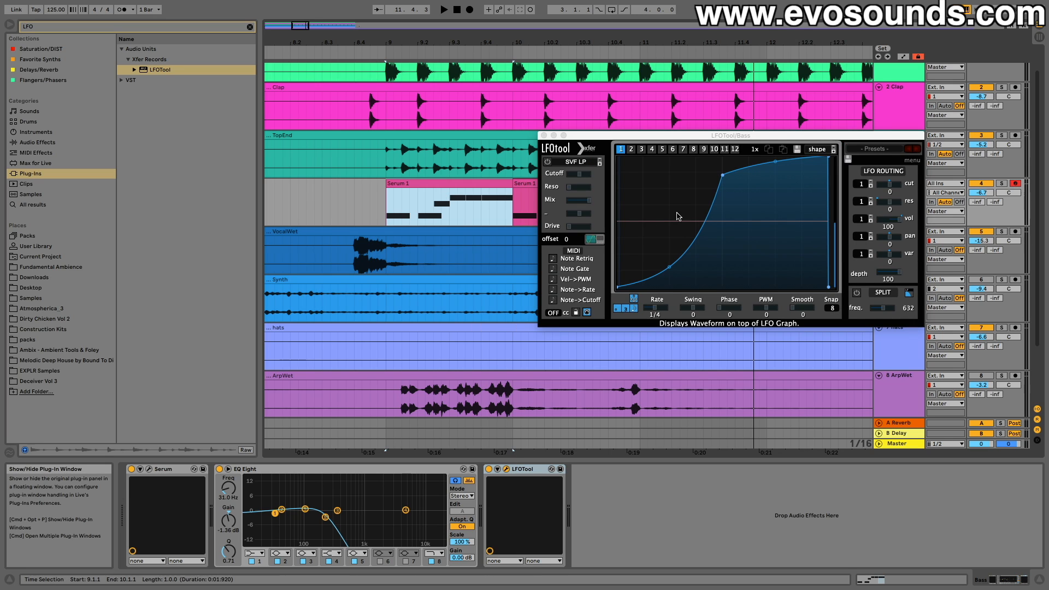
drag(721, 179, 723, 158)
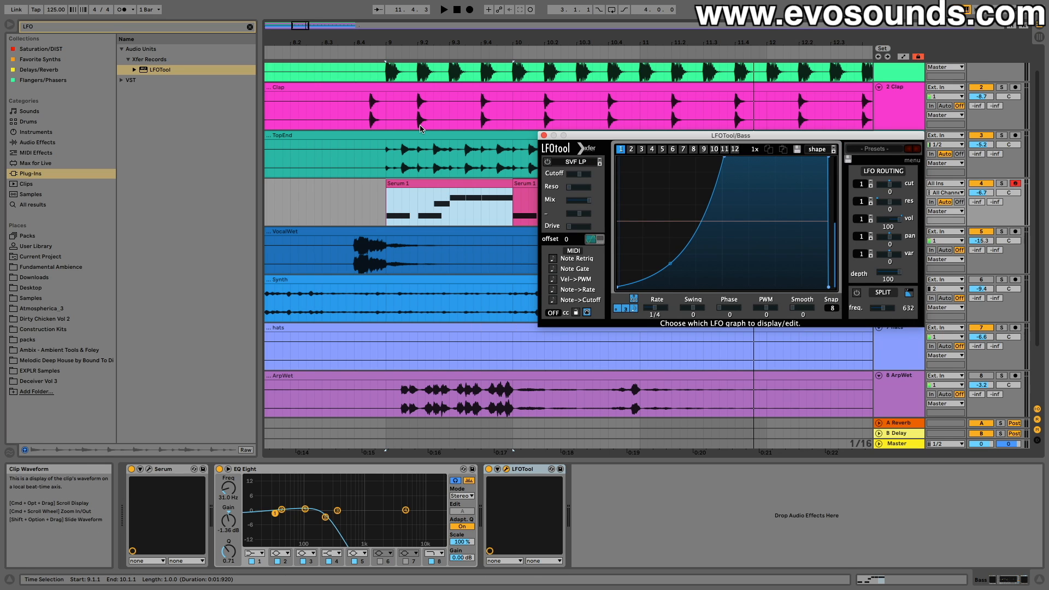
drag(588, 135, 376, 166)
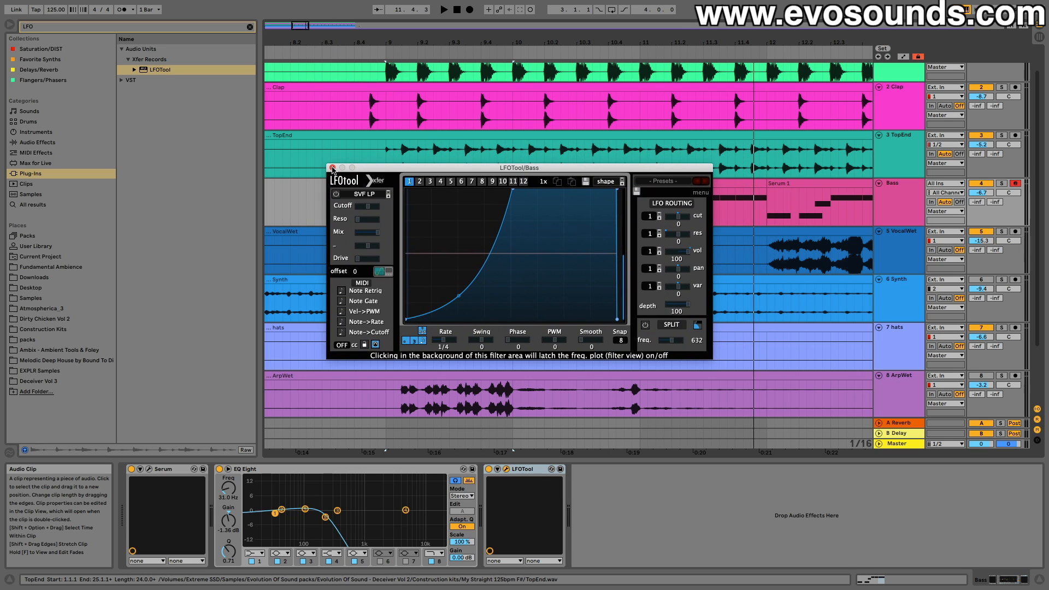
click(332, 168)
Select the body of the first kick hit at bar 9 for a close look at its waveform.
scroll(422, 181, up, 2)
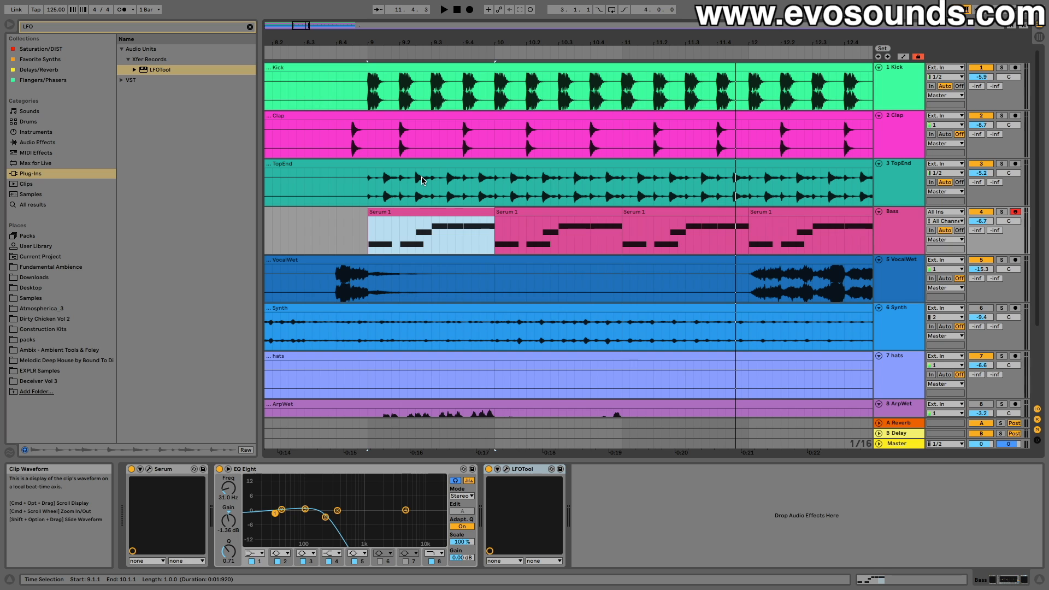
scroll(422, 180, right, 1)
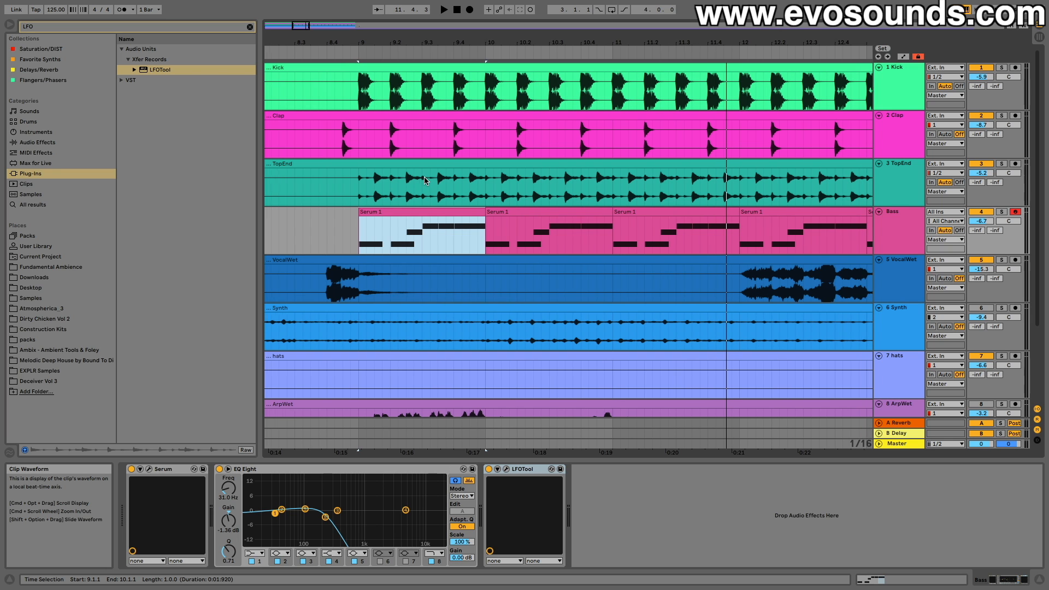
drag(300, 25, 297, 30)
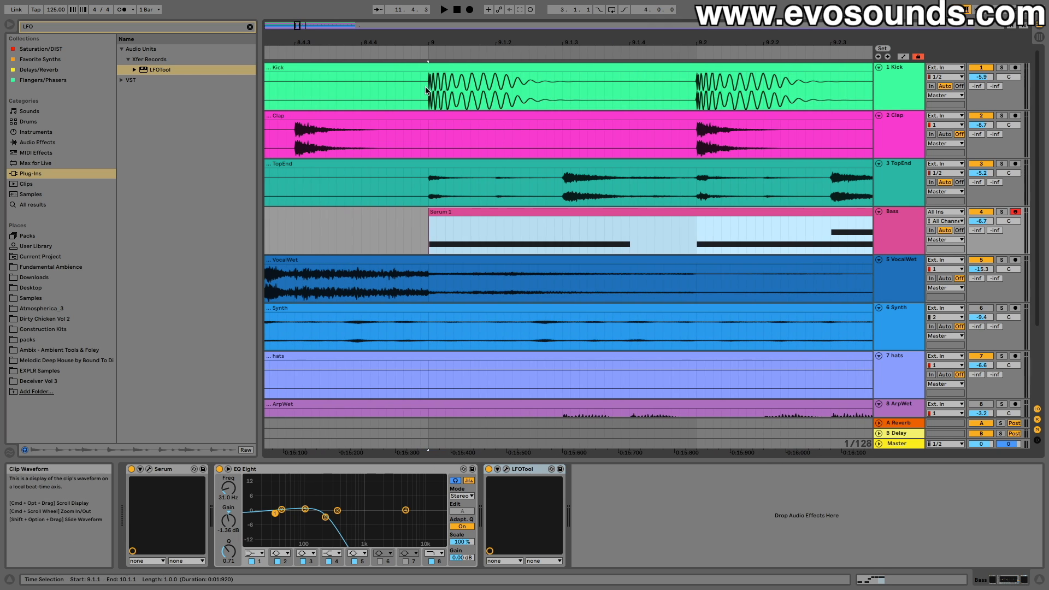
drag(429, 96, 538, 91)
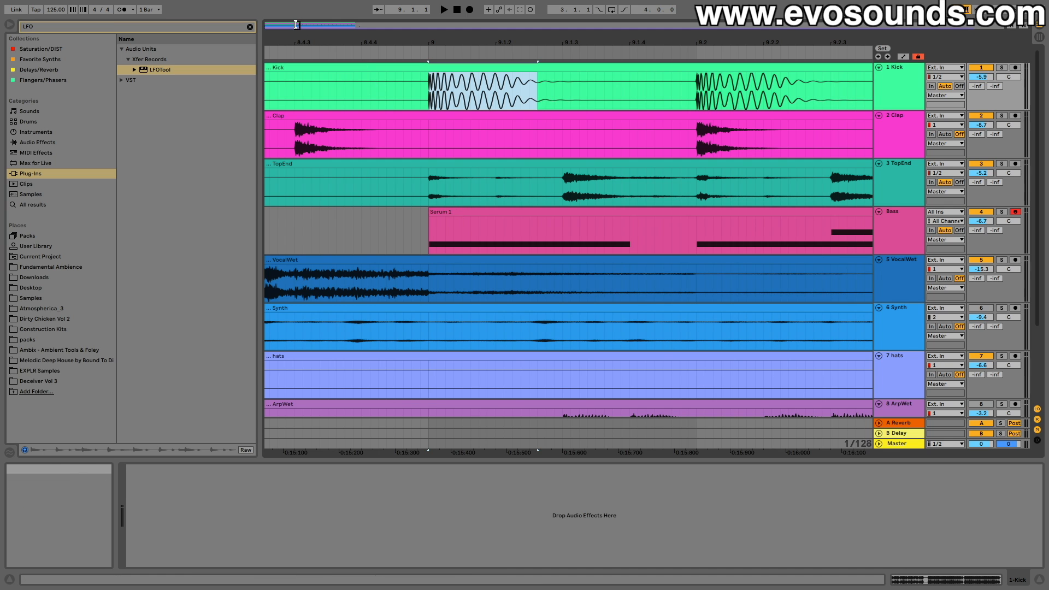
drag(297, 26, 297, 74)
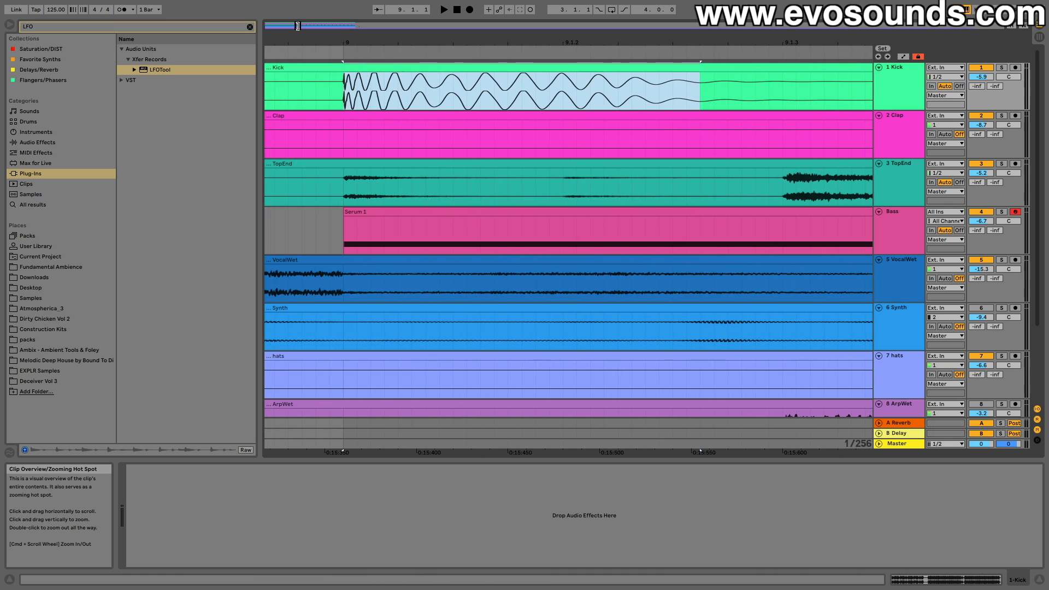
Examine single cycles and the full length of the bar 9 kick waveform against the Serum 1 bass clip.
click(412, 97)
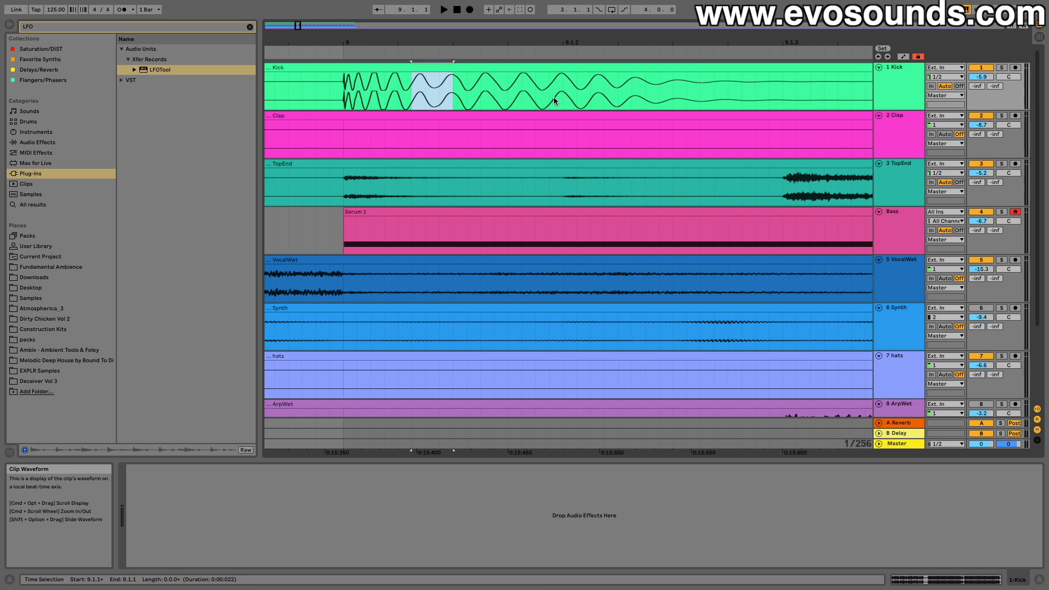
click(430, 208)
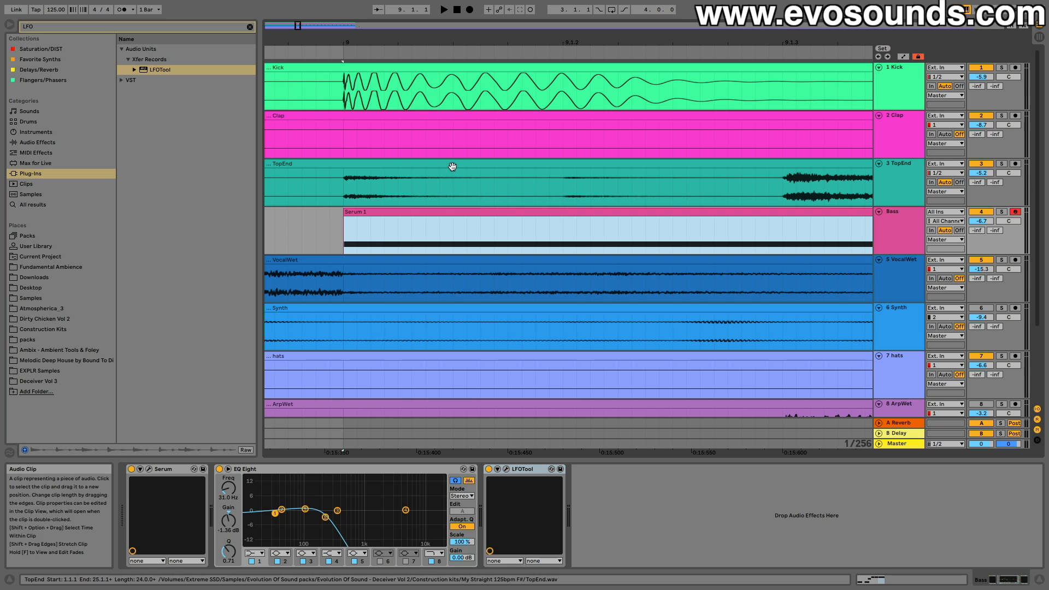
drag(356, 107, 646, 108)
click(465, 94)
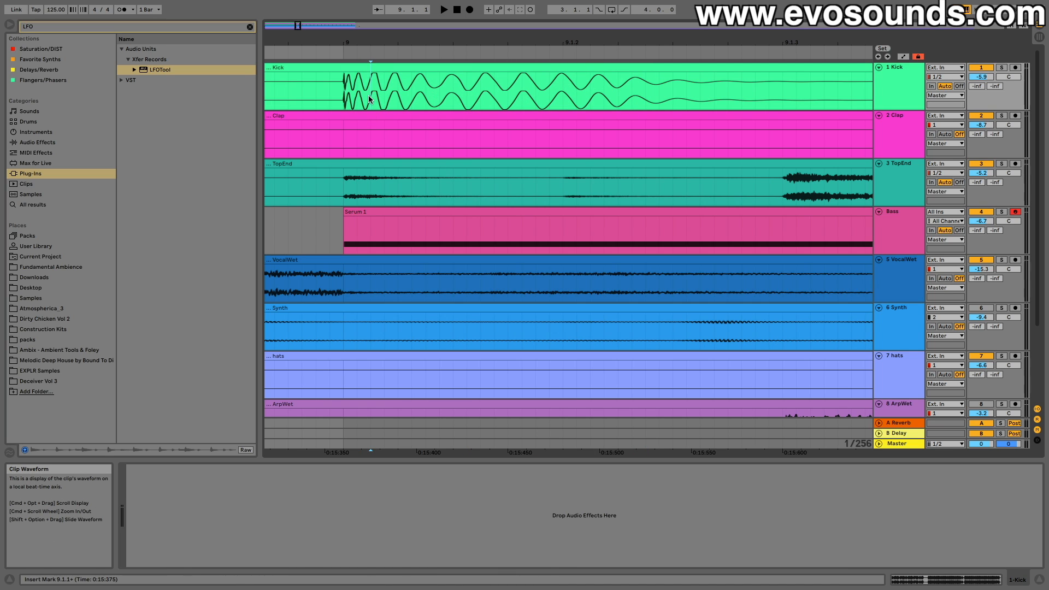
drag(369, 99, 415, 97)
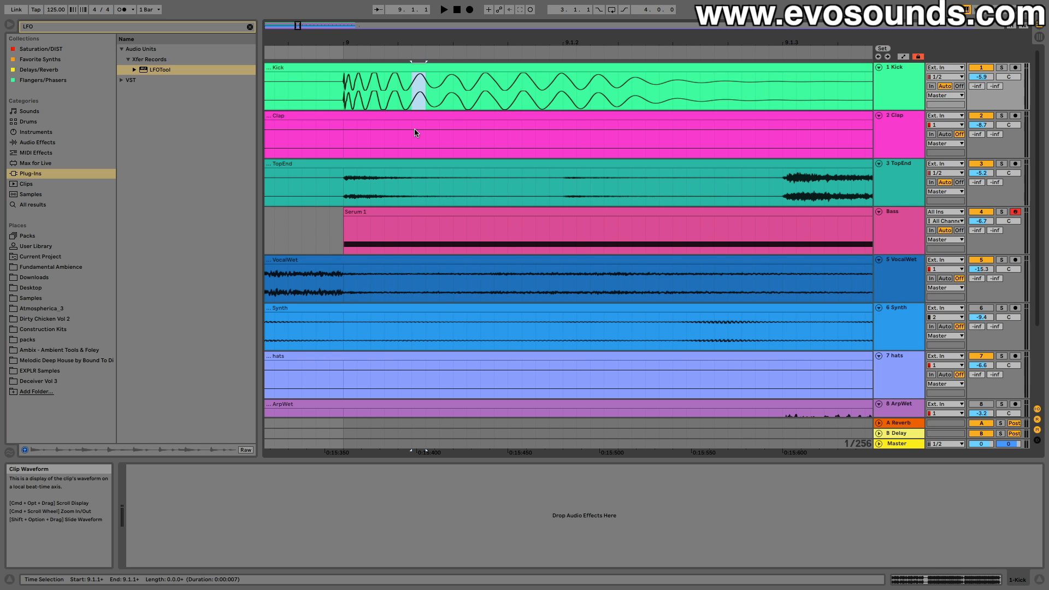
drag(347, 101, 700, 97)
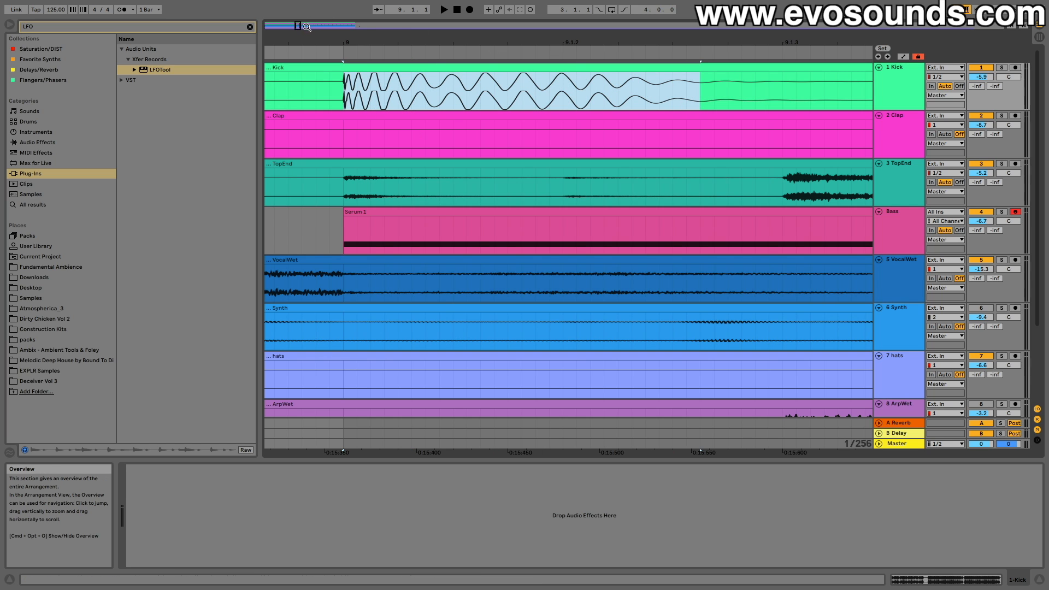
drag(297, 25, 298, 4)
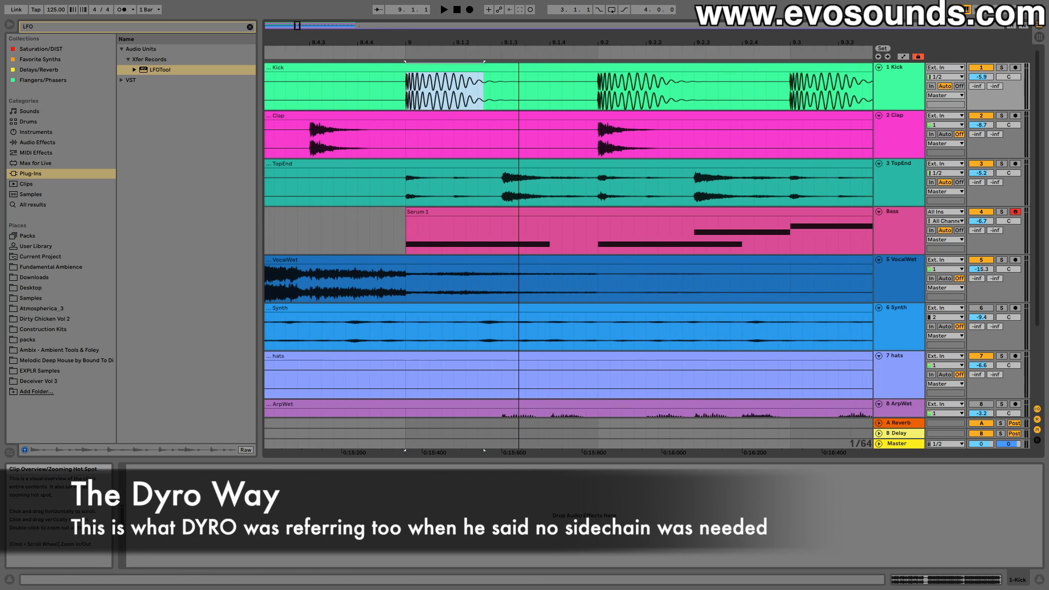
Open LFOTool on the Bass track and select the bar 9 kick's audible length to compare with the LFO curve.
click(896, 230)
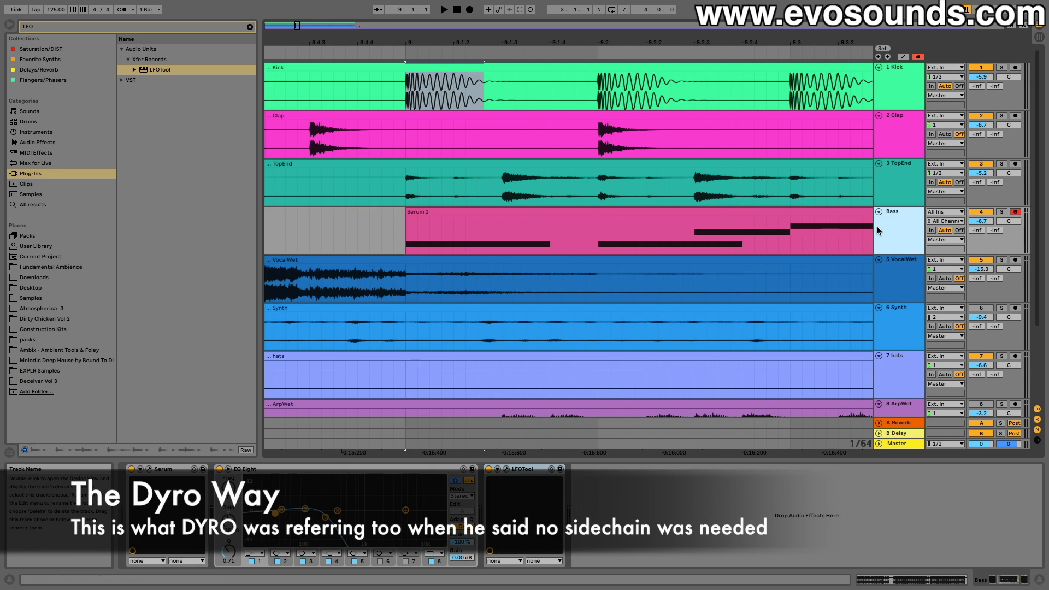
click(507, 469)
drag(429, 102, 484, 96)
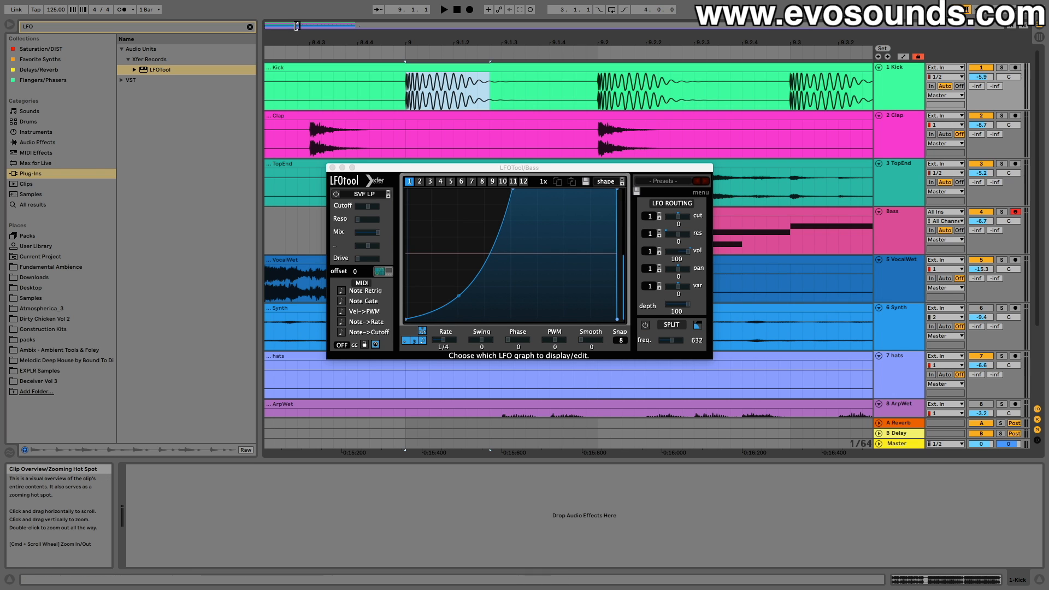
drag(297, 27, 298, 53)
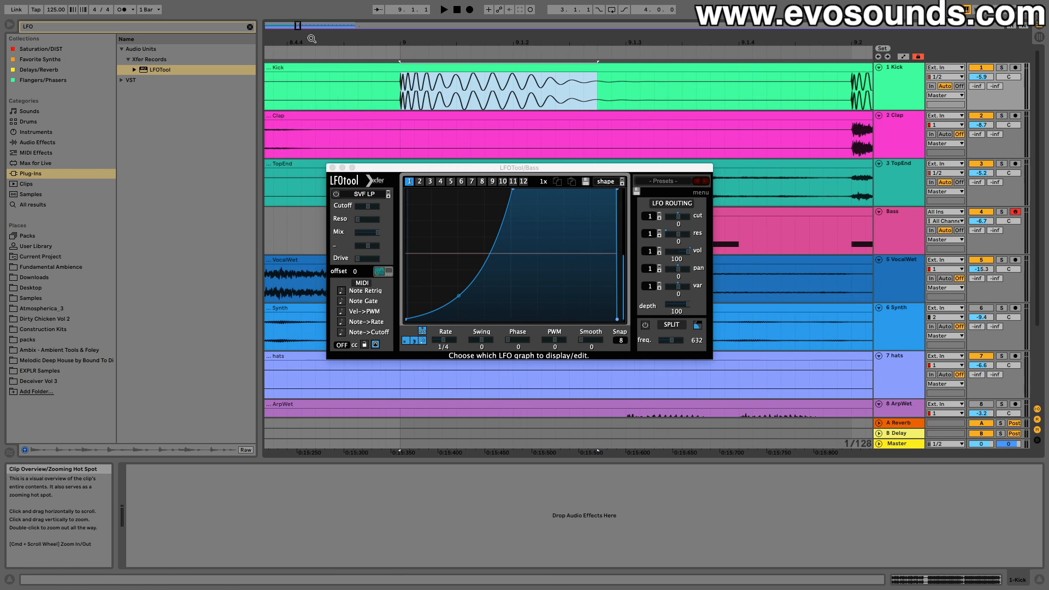
click(399, 90)
drag(400, 92, 555, 96)
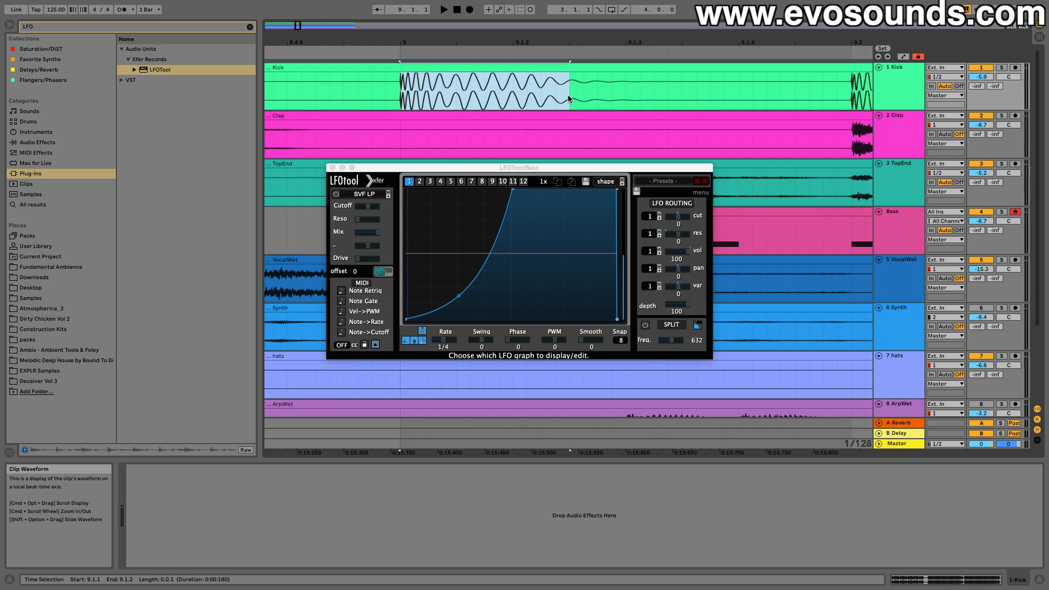
During playback, try moving the Bass LFOTool curve's full-level point earlier, return it to the middle, and stop playback.
drag(512, 192, 500, 187)
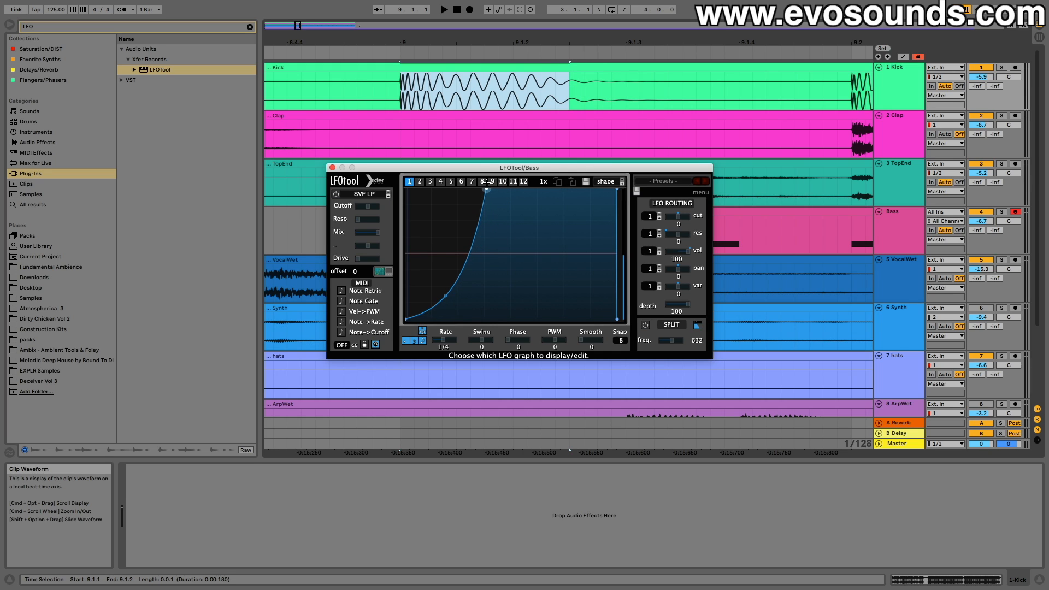
key(space)
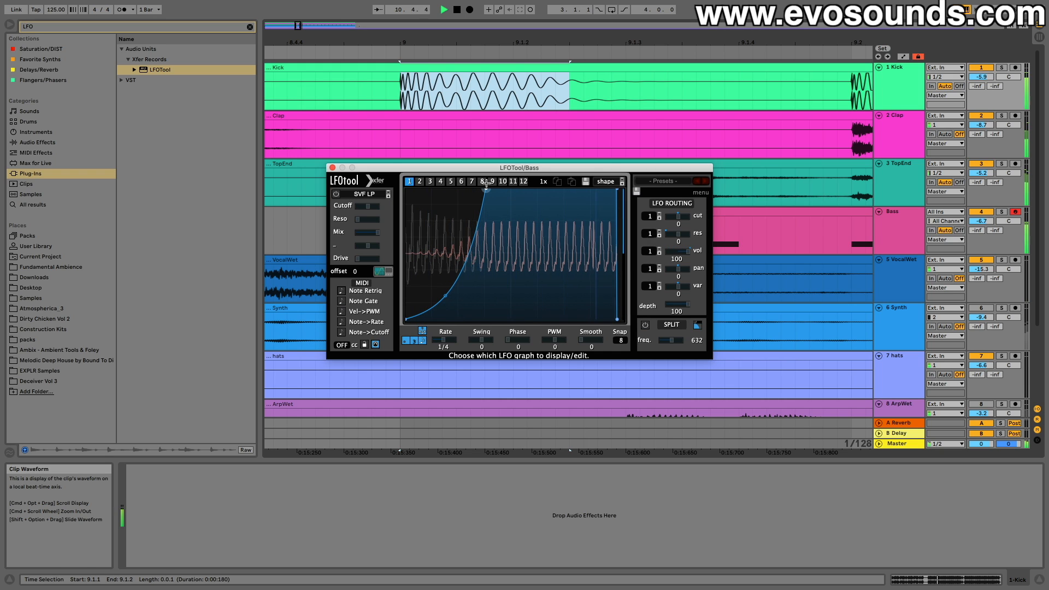
drag(486, 186, 505, 178)
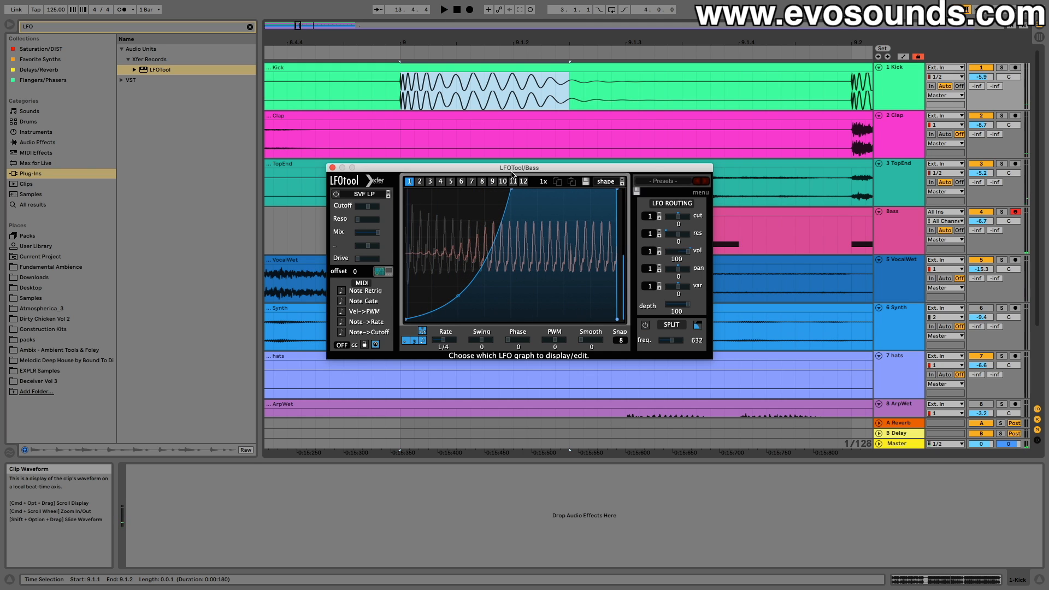
key(space)
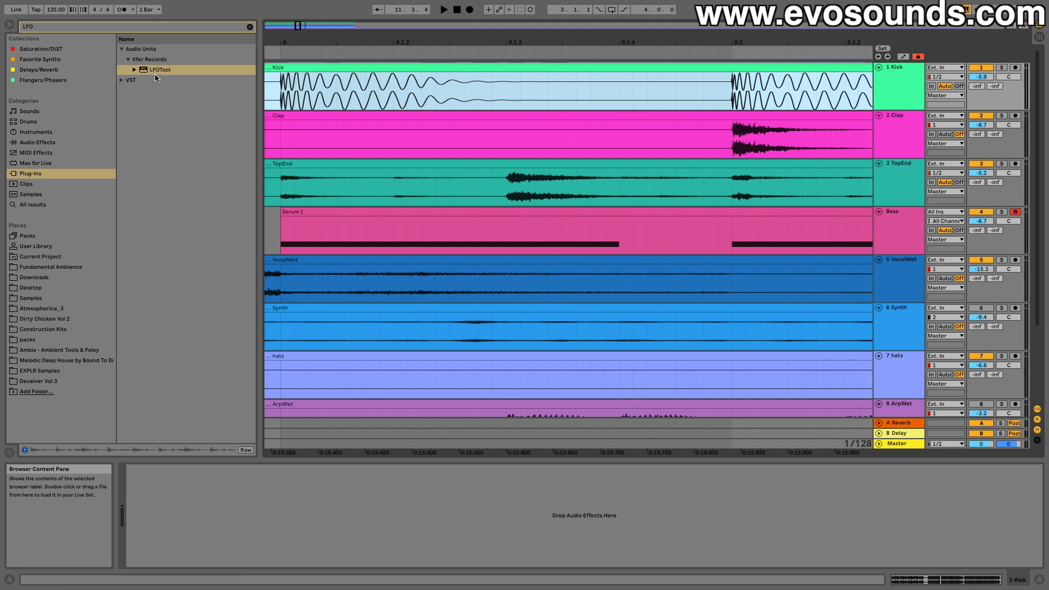
Add LFOTool to the Kick track and flatten its volume curve at full level.
click(184, 72)
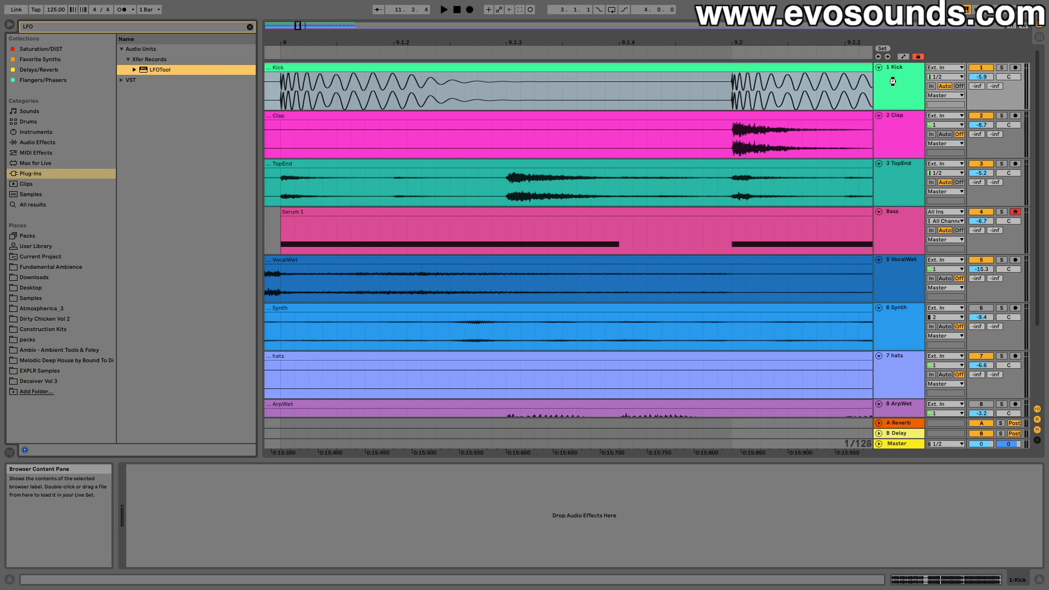
drag(893, 81, 893, 81)
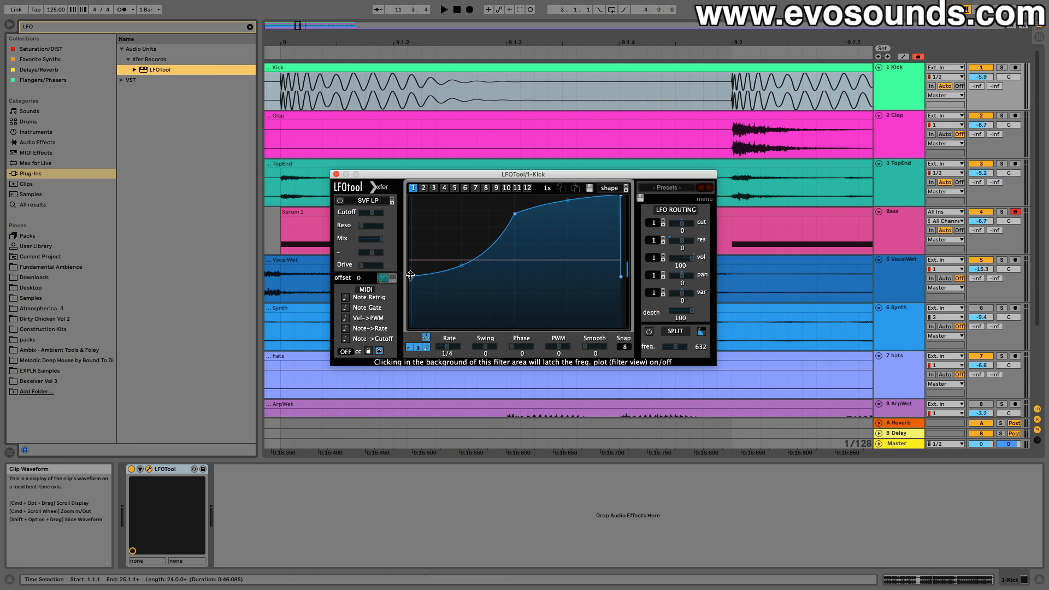
drag(410, 275, 513, 192)
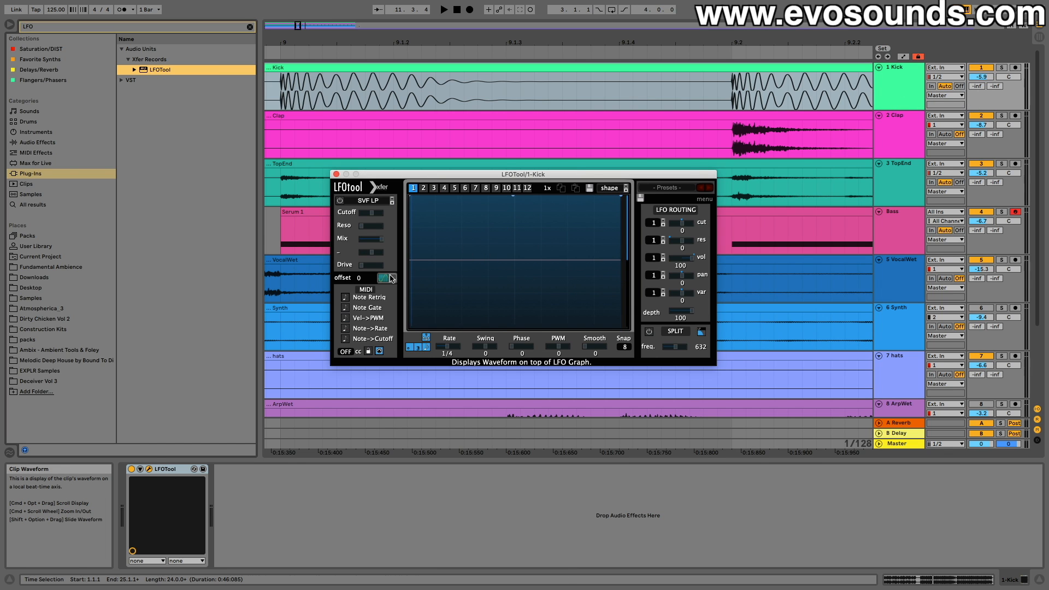
Solo the Kick track and play it to show its waveform over the LFOTool graph.
click(386, 280)
click(1002, 68)
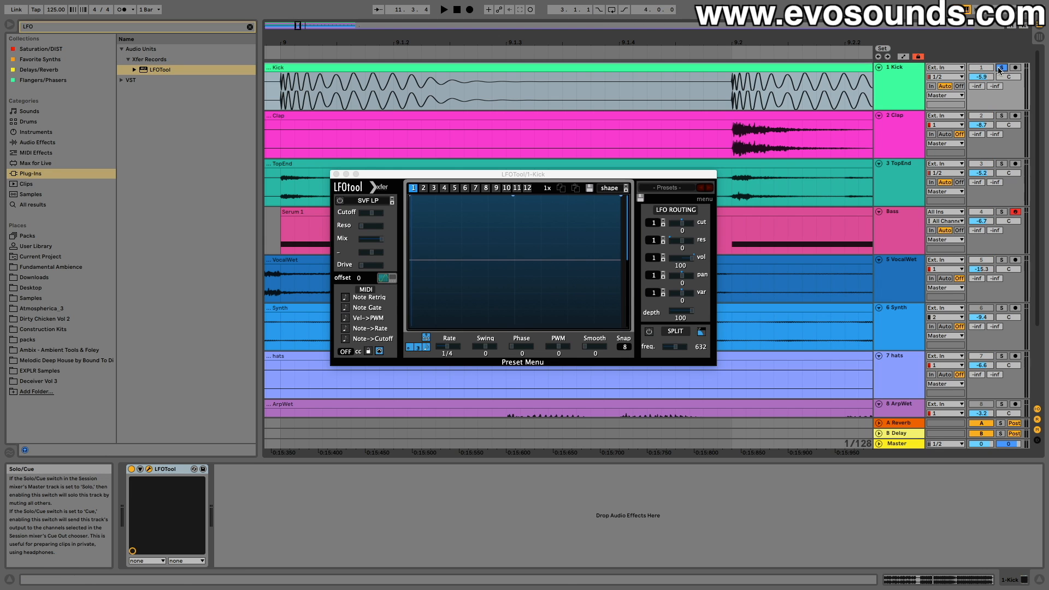
key(space)
key(space)
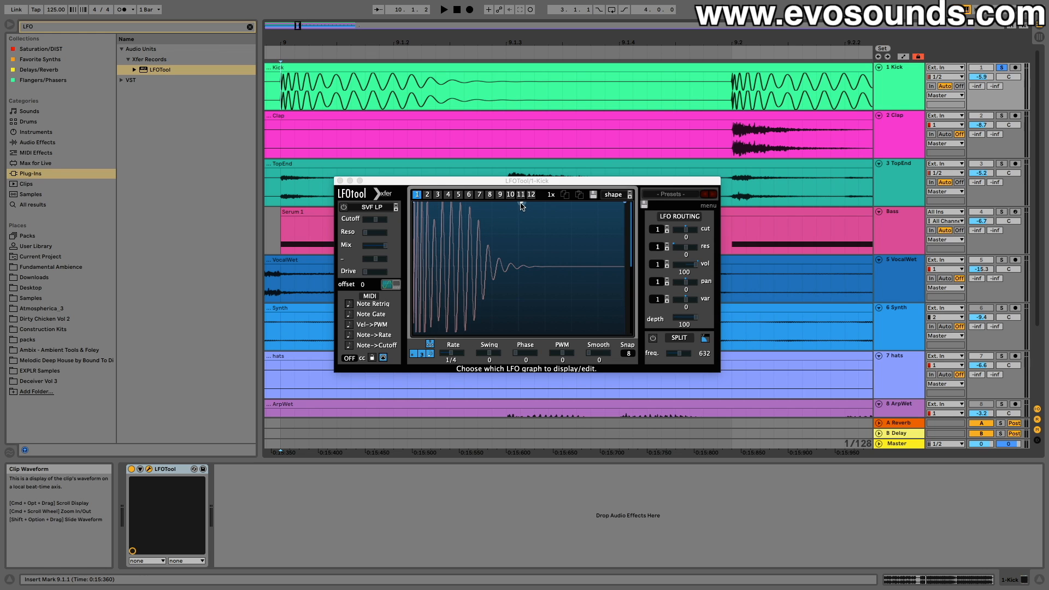
Shape the Kick LFOTool curve to start at full level and drop in a convex bend to zero before the midpoint.
drag(521, 204, 518, 333)
drag(465, 225, 467, 206)
drag(573, 241, 503, 337)
key(space)
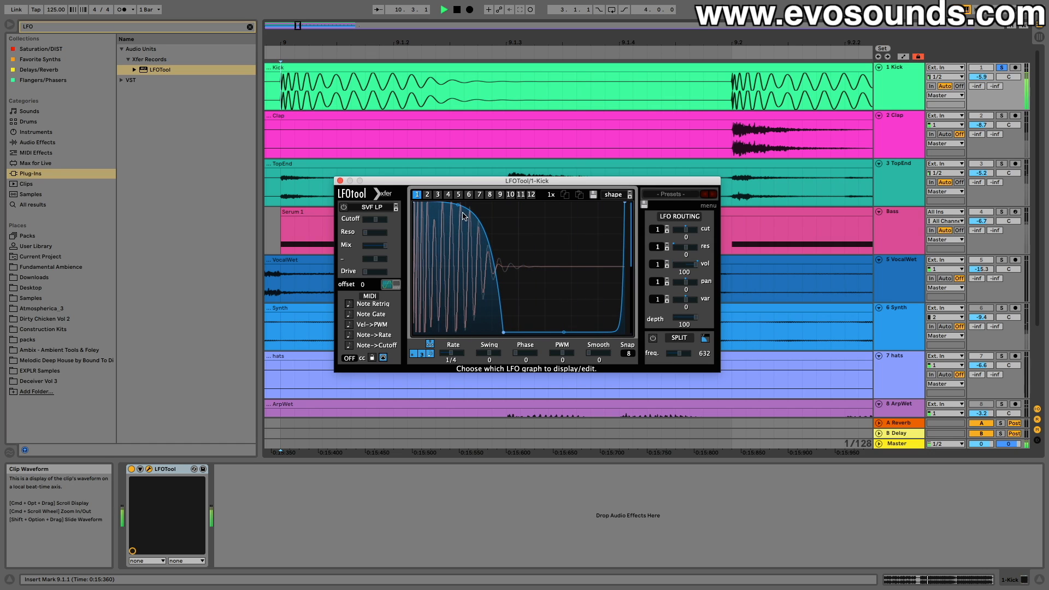
Fine-tune the bend and zero point of the Kick fade-out curve during playback and close LFOTool.
drag(458, 210, 457, 221)
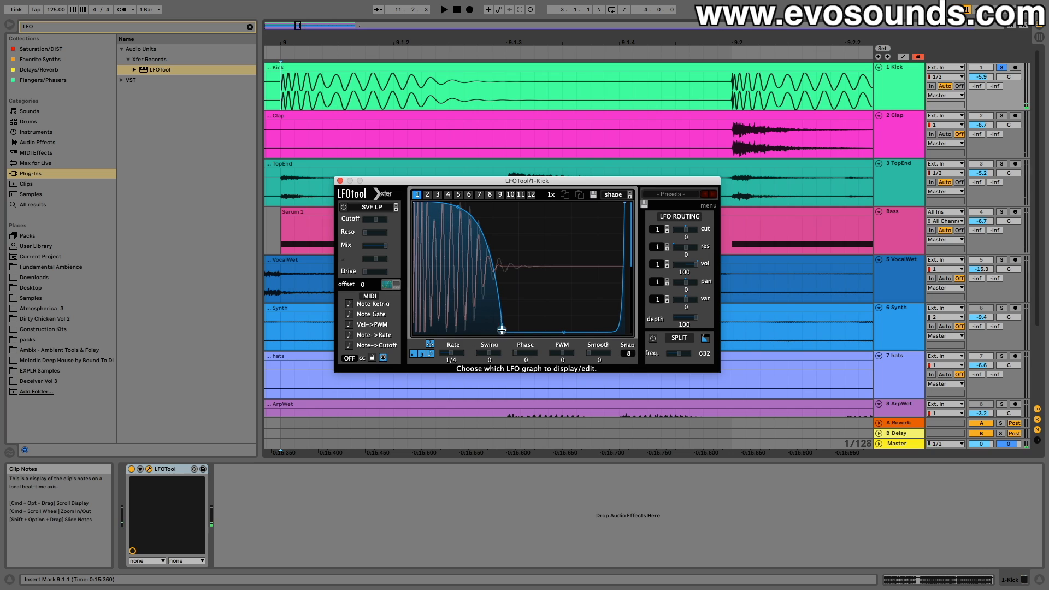
key(space)
mouse_move(502, 330)
mouse_down()
mouse_move(471, 333)
mouse_move(502, 333)
mouse_up()
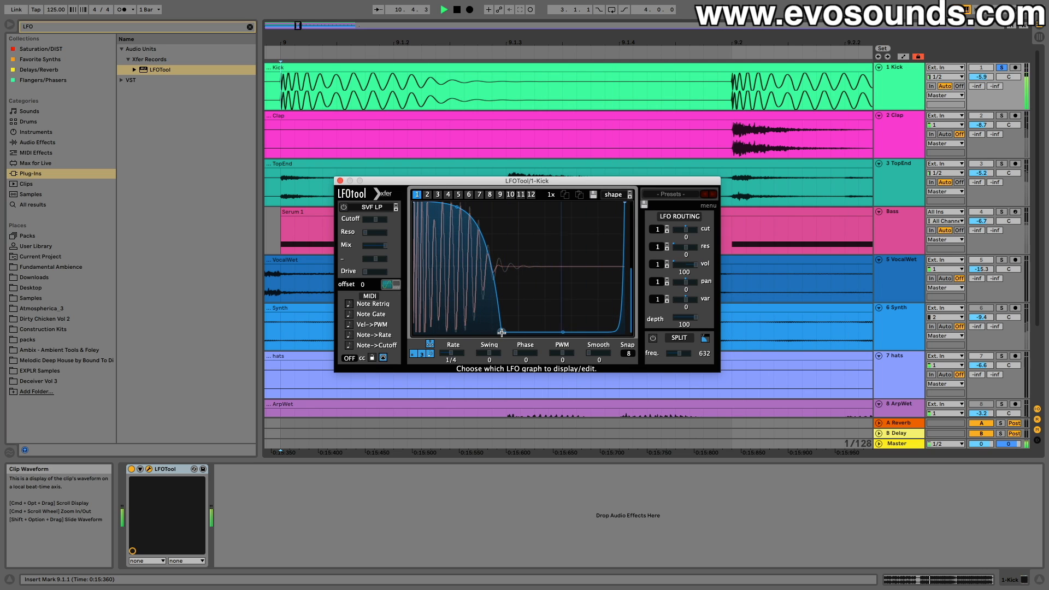
click(340, 181)
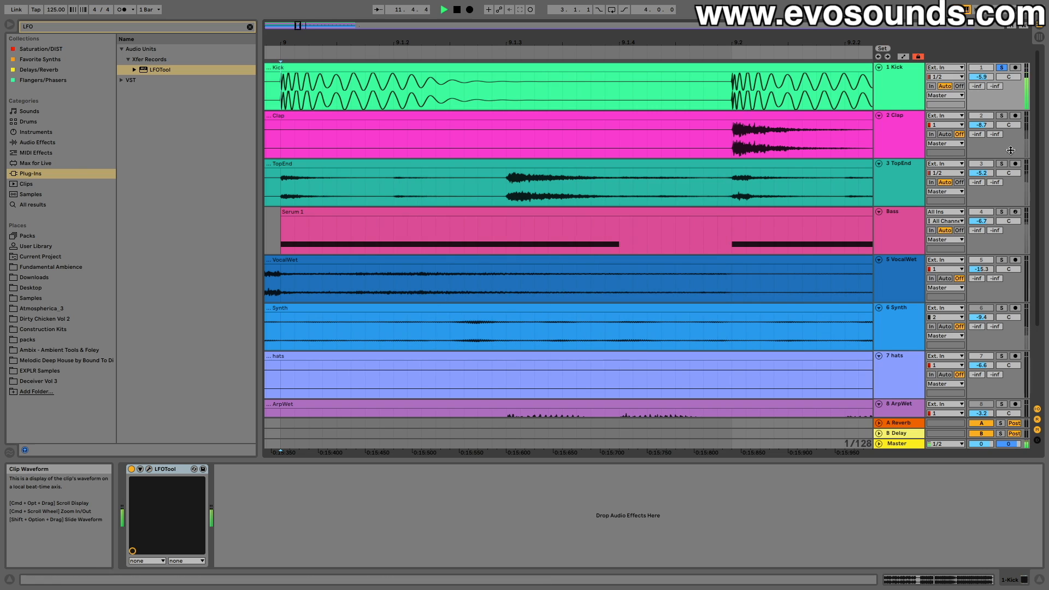
Open LFOTool on the Bass track and play the soloed bass to view its waveform against the volume curve.
click(919, 228)
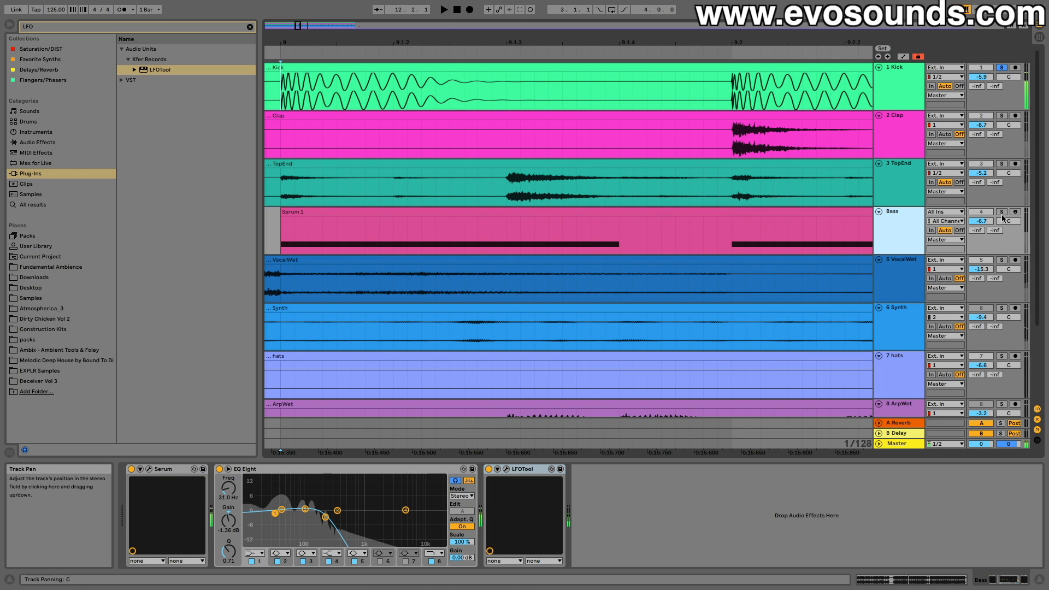
click(507, 469)
key(space)
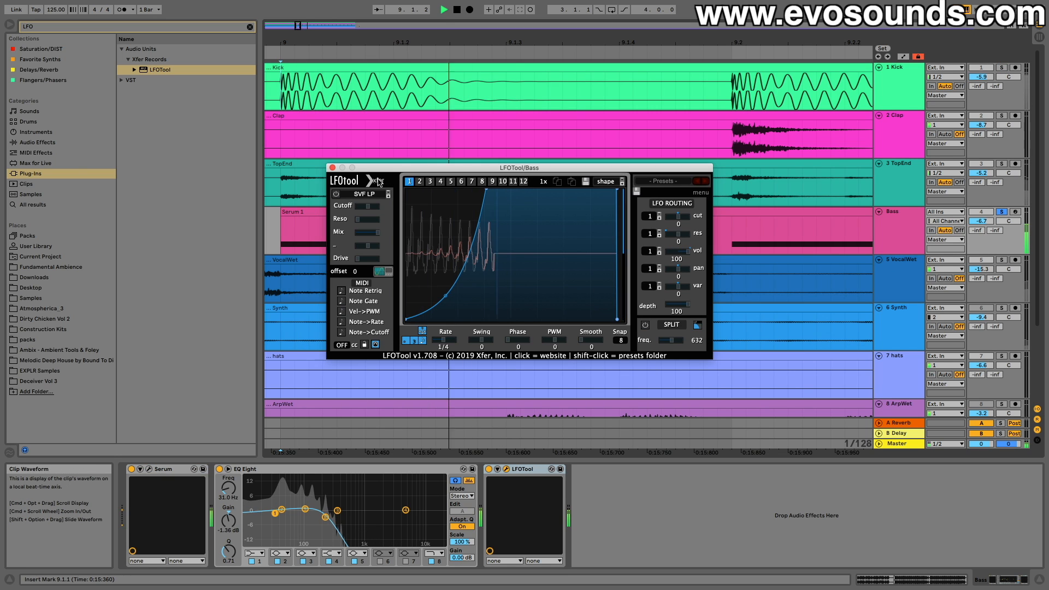
click(332, 168)
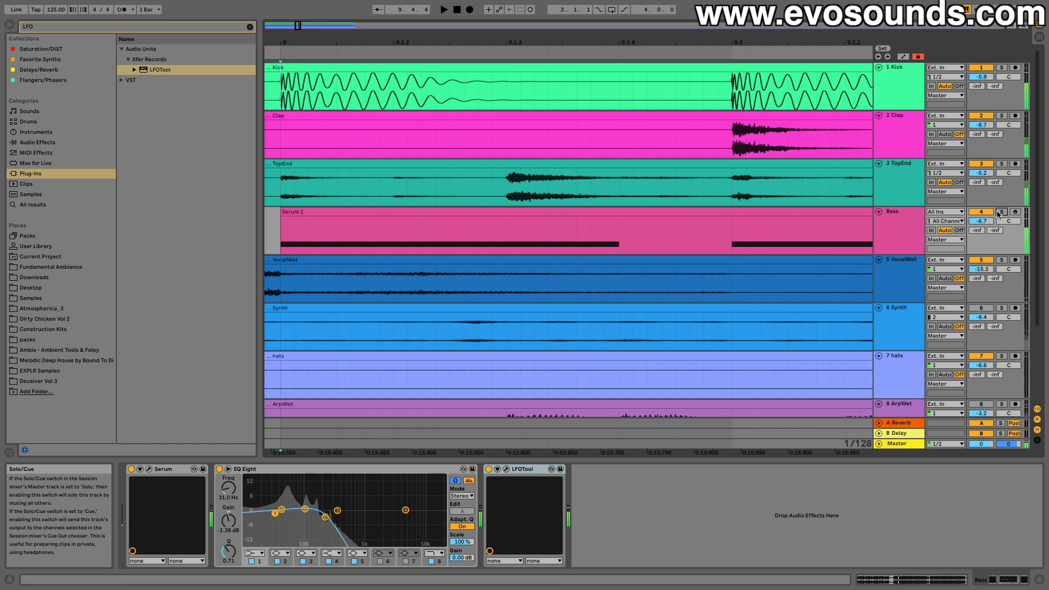
Play the full mix with the Bass track's LFOTool open to examine the bass fade-in, and close the plug-in window.
click(506, 469)
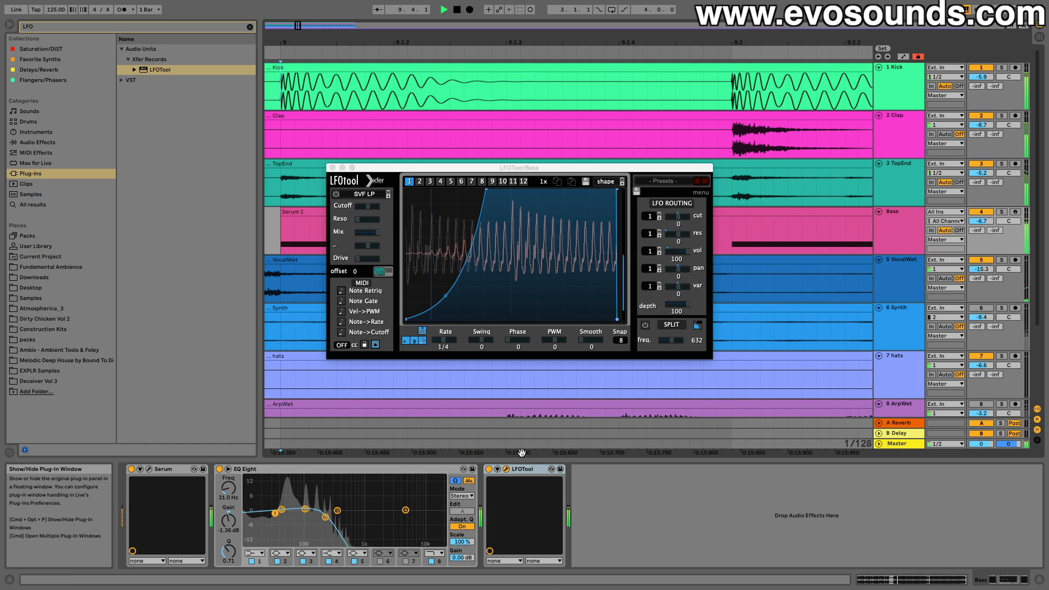
click(615, 188)
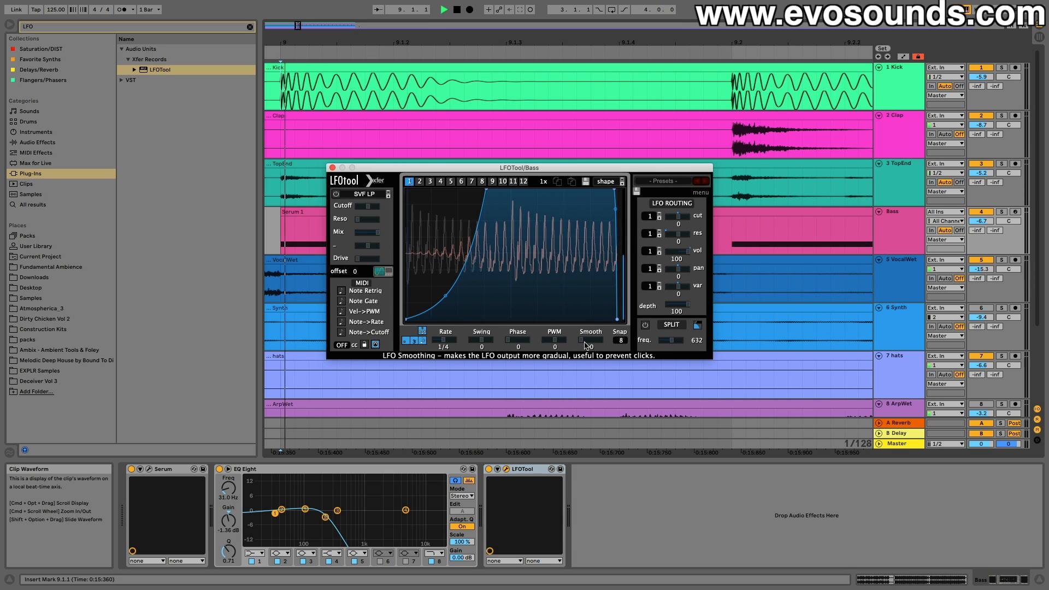
click(333, 168)
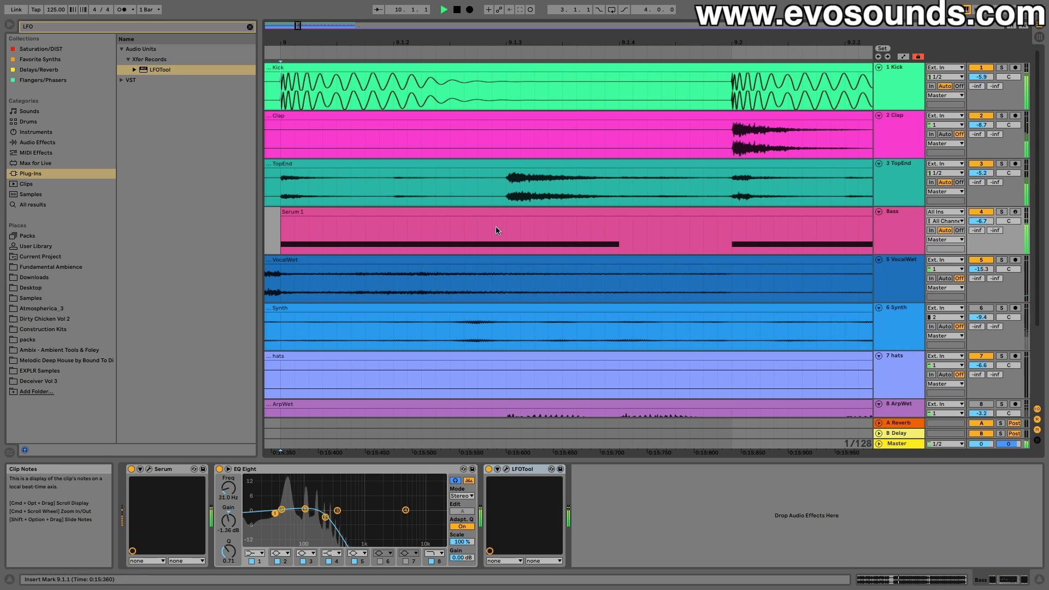
Play the full mix through the bars with the Bass clips, select the Bass track and stop playback.
mouse_move(505, 42)
mouse_down()
mouse_move(529, 27)
mouse_move(426, 22)
mouse_move(300, 37)
mouse_up()
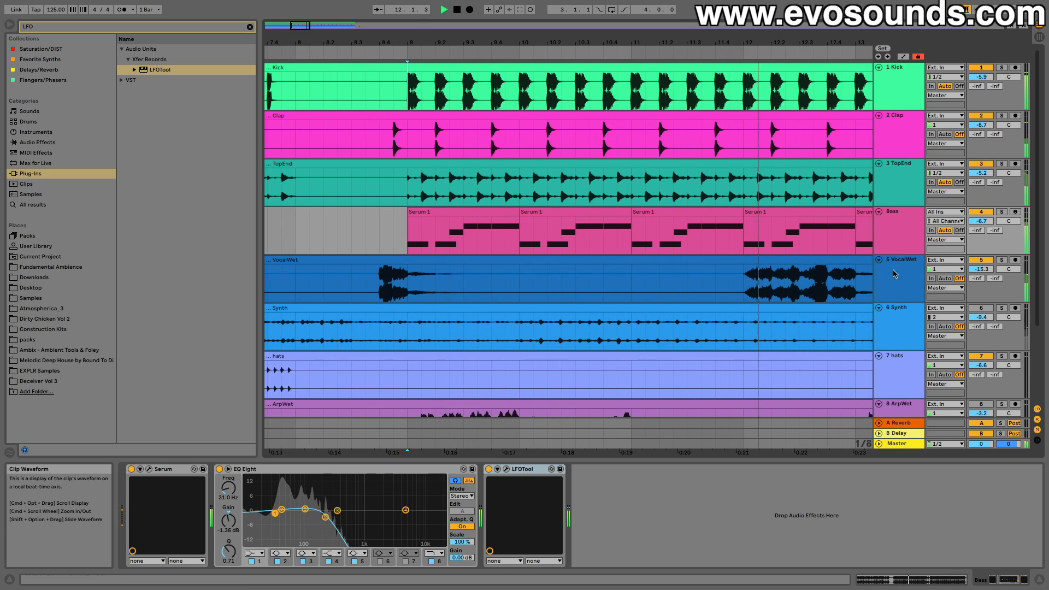
click(908, 236)
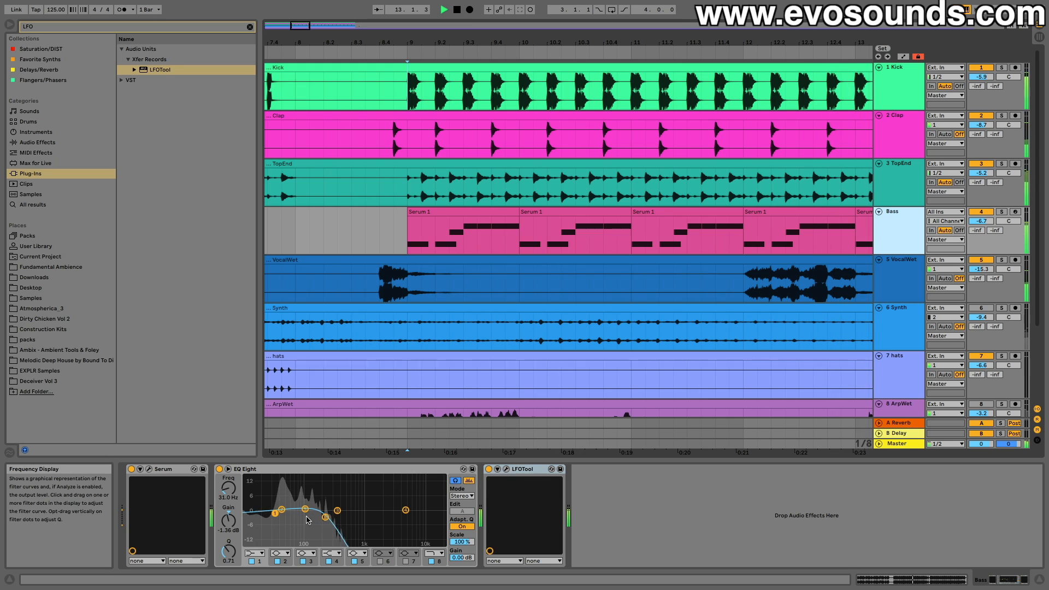
scroll(377, 295, down, 1)
key(space)
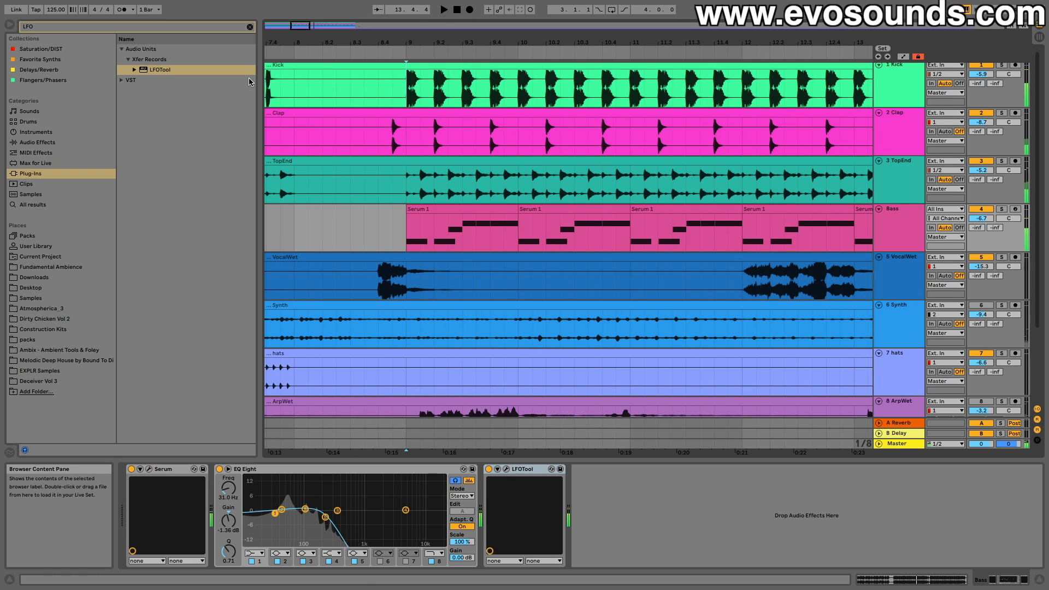
Clear the browser search and insert a MIDI track named "sine" below the Bass track.
click(250, 28)
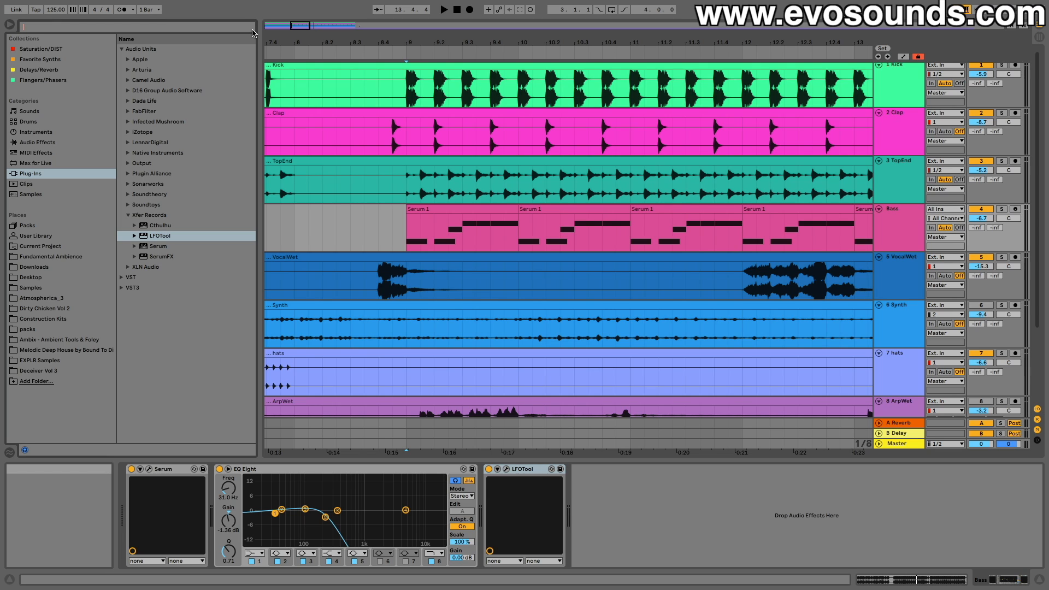
click(911, 225)
key(super+shift+t)
key(super+r)
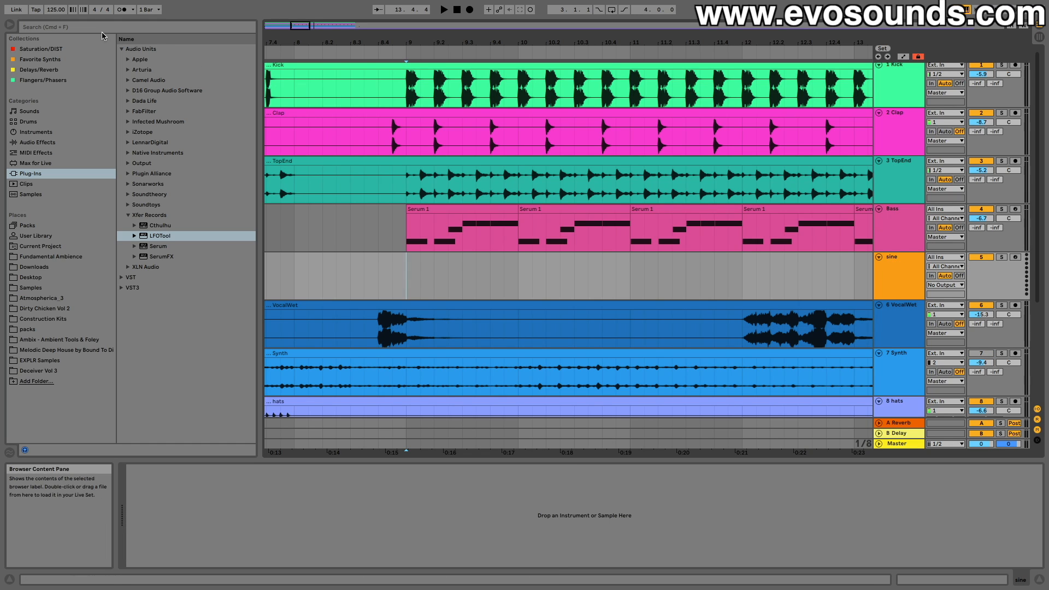
Load Serum and Spectrum on the sine track and set Serum's Oscillator A to the Basic Shapes wavetable.
key(super+f)
text(ser)
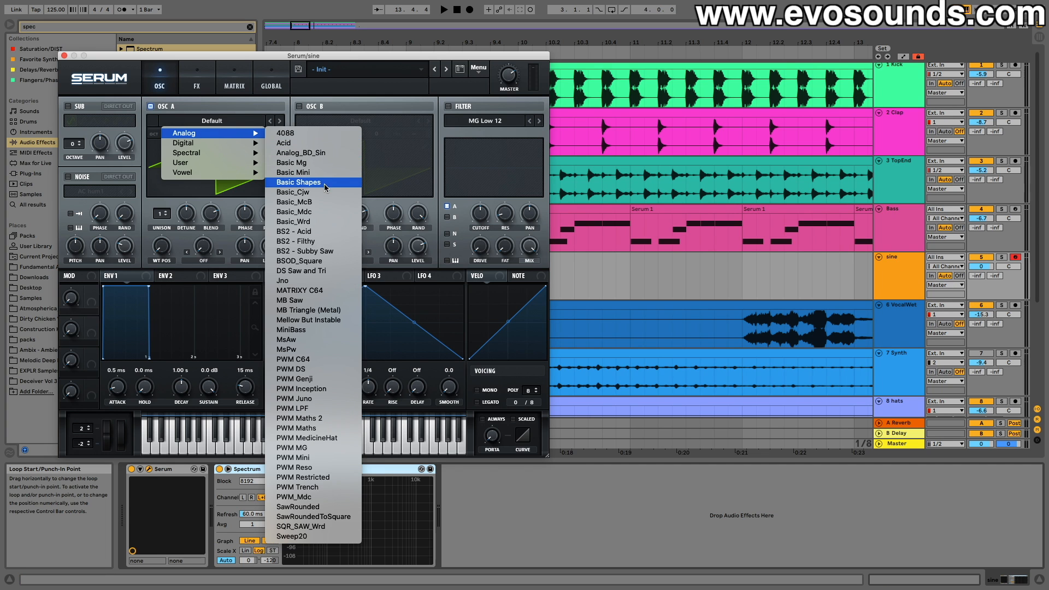
click(325, 188)
Expand the Spectrum display, enlarge it over most of the arrangement area and move the Serum window off it.
click(251, 471)
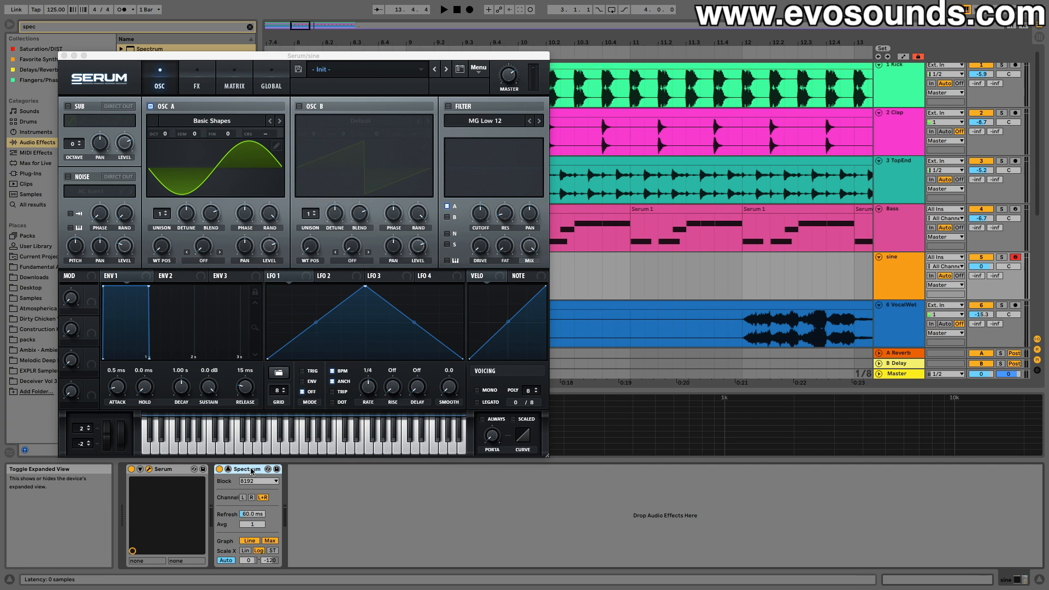
drag(625, 389, 625, 138)
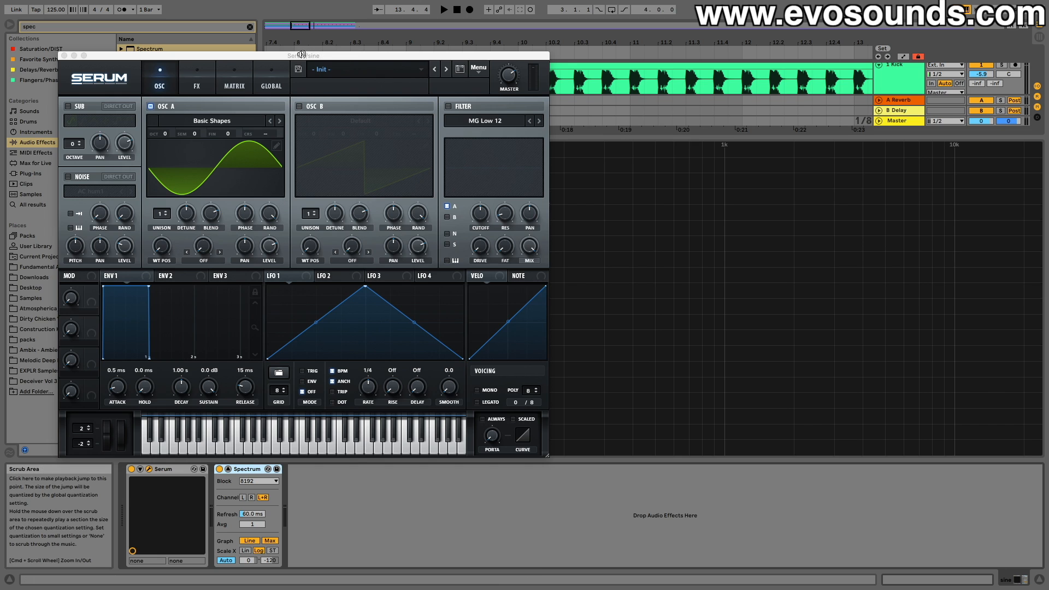
drag(303, 57, 940, 273)
drag(683, 138, 683, 101)
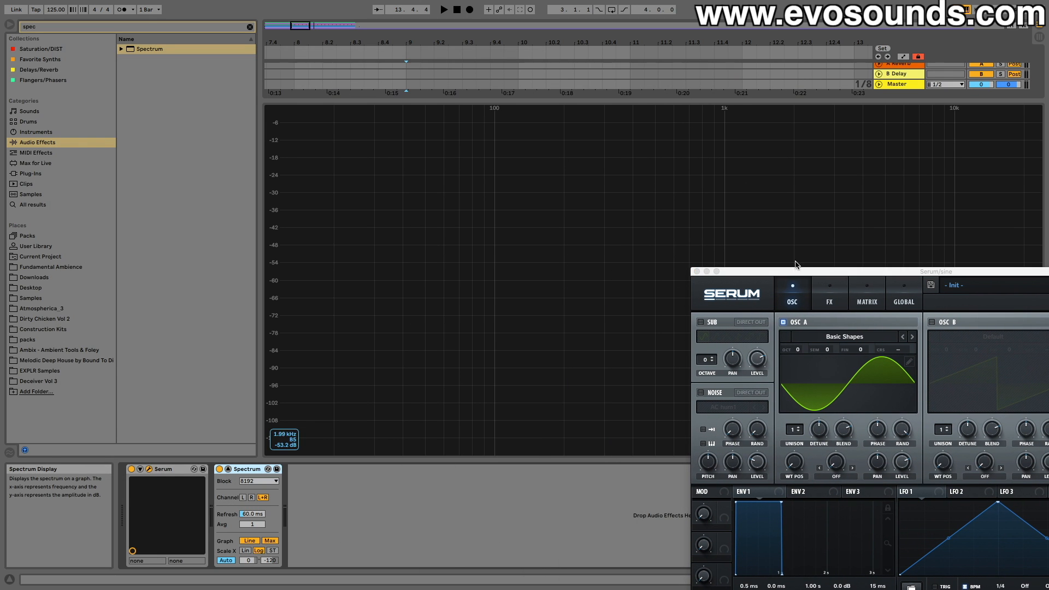
Set the octave of Serum's Oscillator A to -3 and move the Serum window clear of the spectrum display.
drag(794, 266, 677, 278)
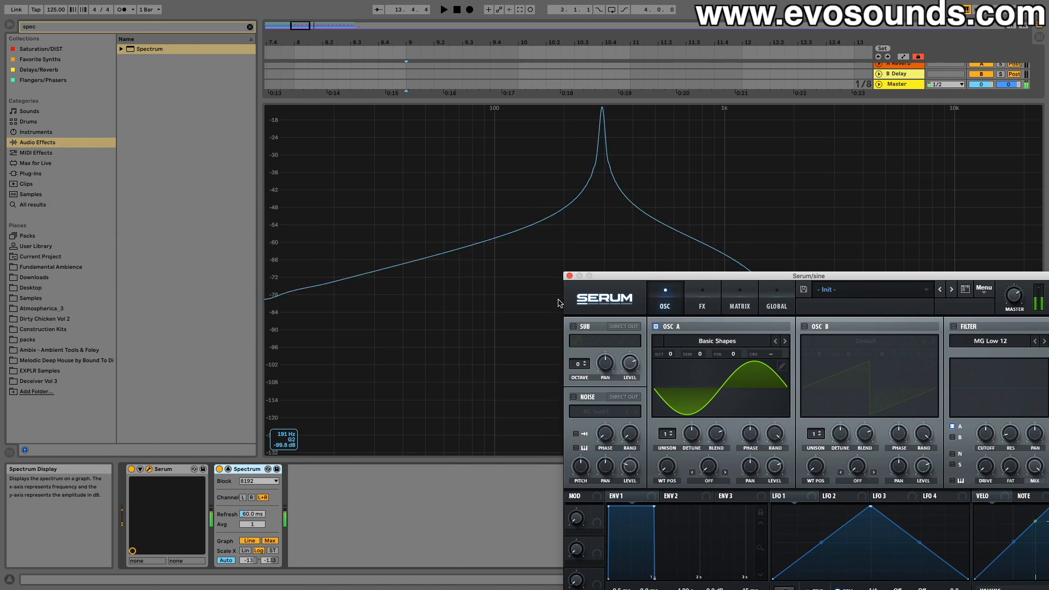
drag(671, 355, 670, 398)
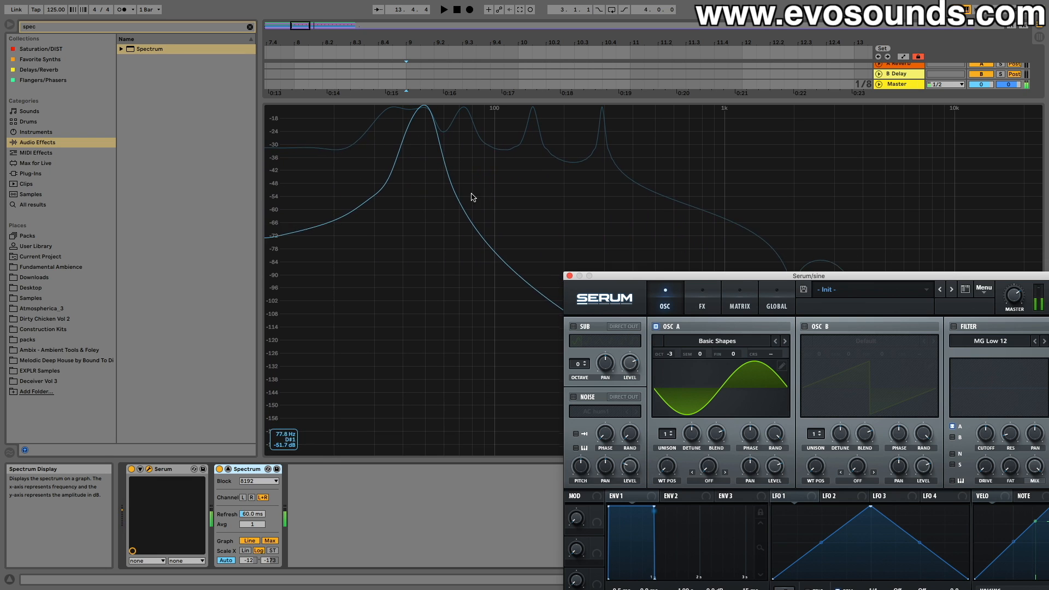
drag(623, 280, 664, 527)
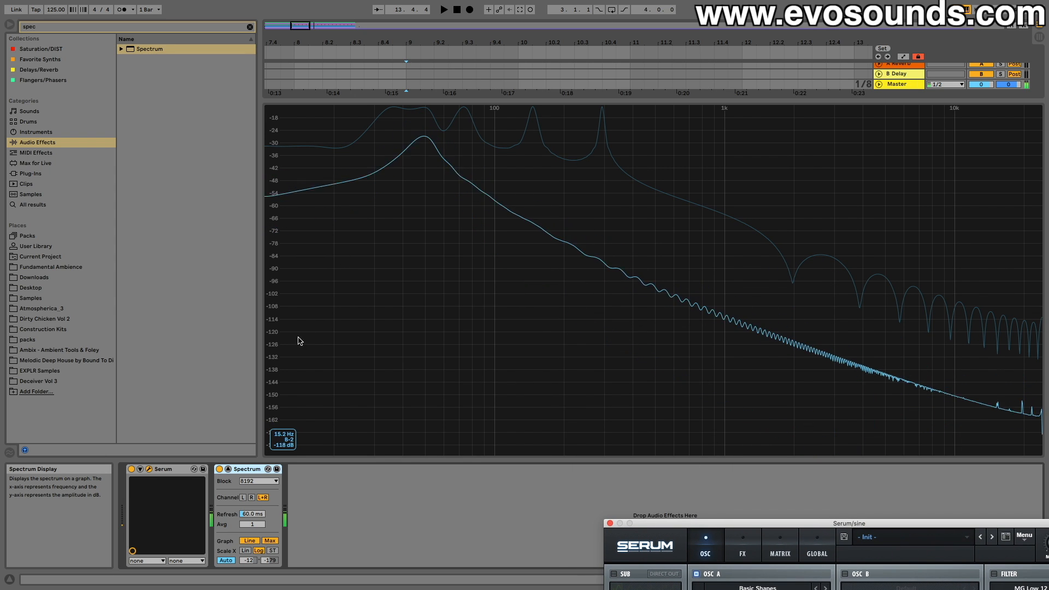
Insert Saturator between Serum and Spectrum on the sine track with its drive at 13.7 dB.
click(250, 27)
text(SAT)
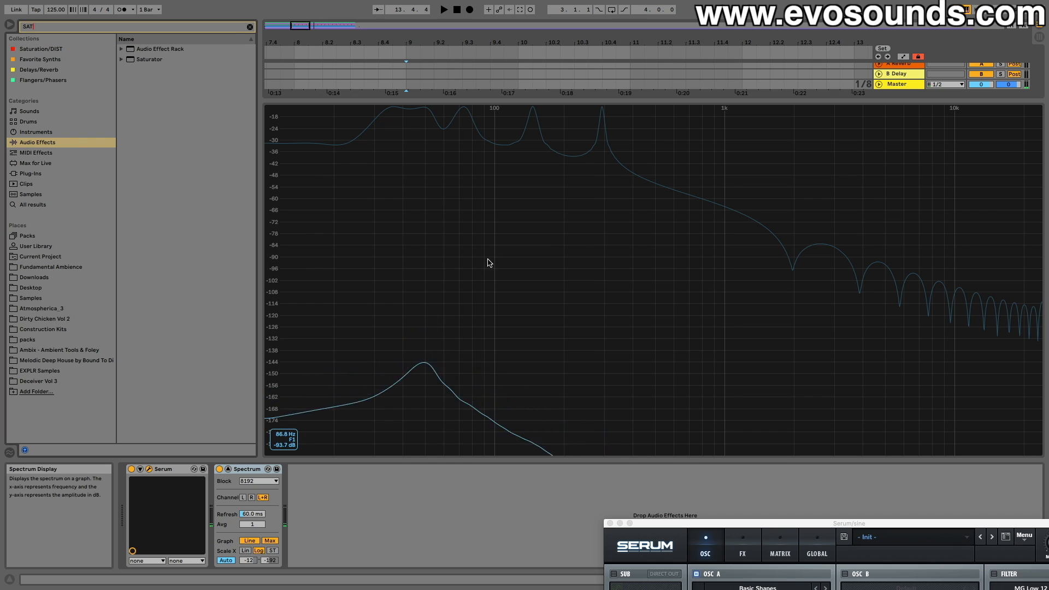
drag(149, 59, 238, 481)
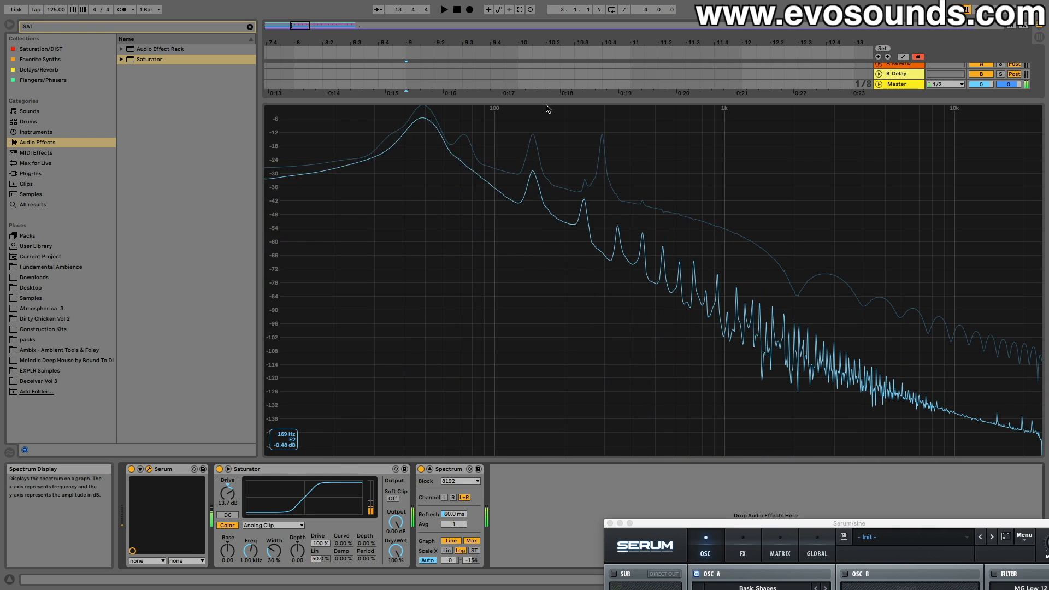
Shrink the spectrum display to reveal the tracks and lower the sine track's volume to -9.3 dB.
drag(520, 103, 519, 322)
scroll(958, 257, down, 3)
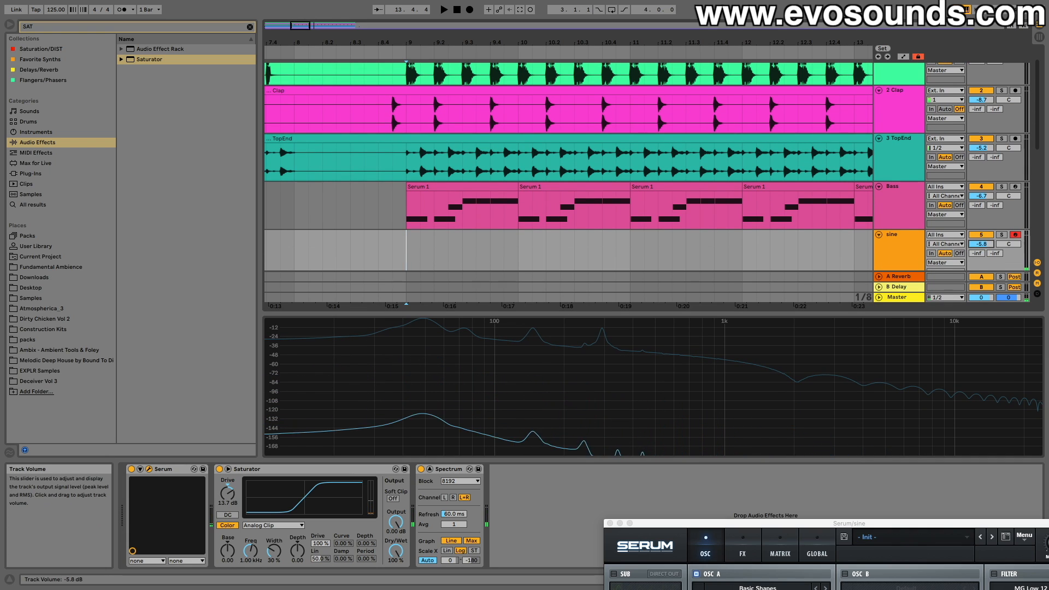
drag(977, 250, 976, 259)
Replace Saturator with Decapitator between Serum and Spectrum on the sine track.
click(250, 470)
key(Delete)
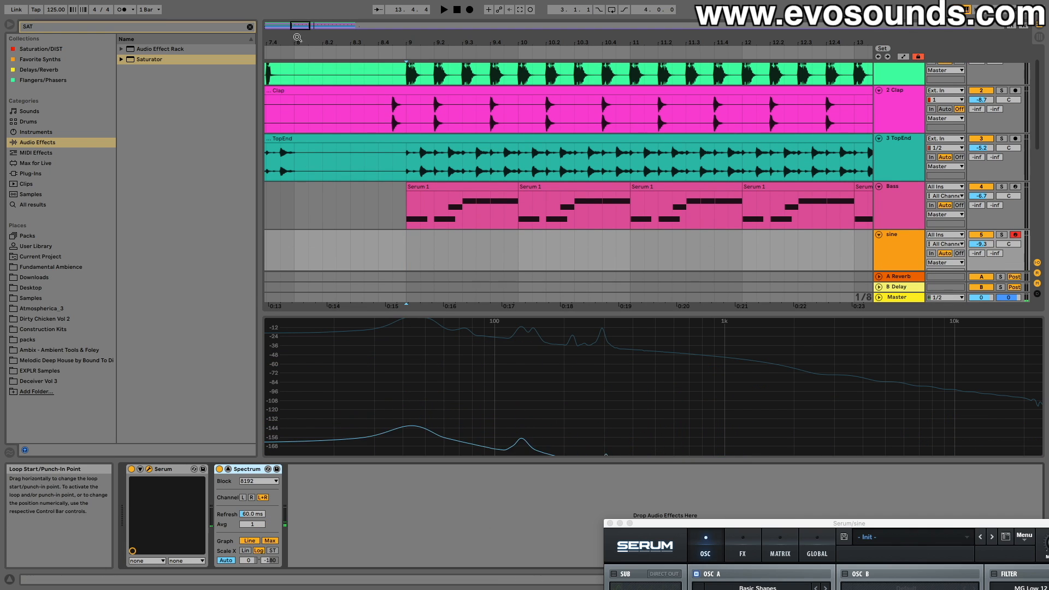
click(251, 27)
text(deca)
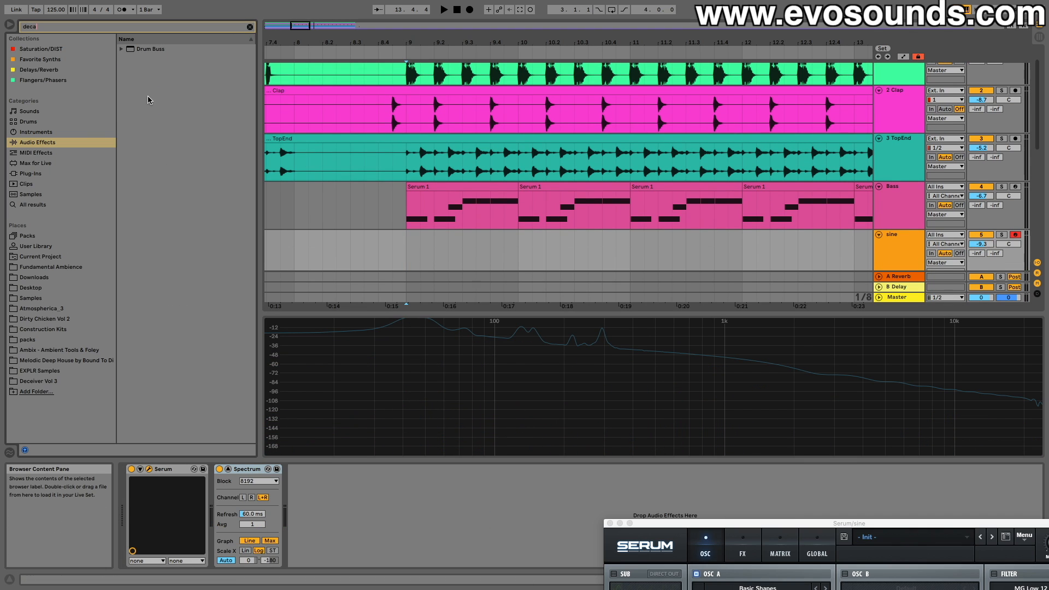
click(41, 172)
drag(164, 70, 208, 482)
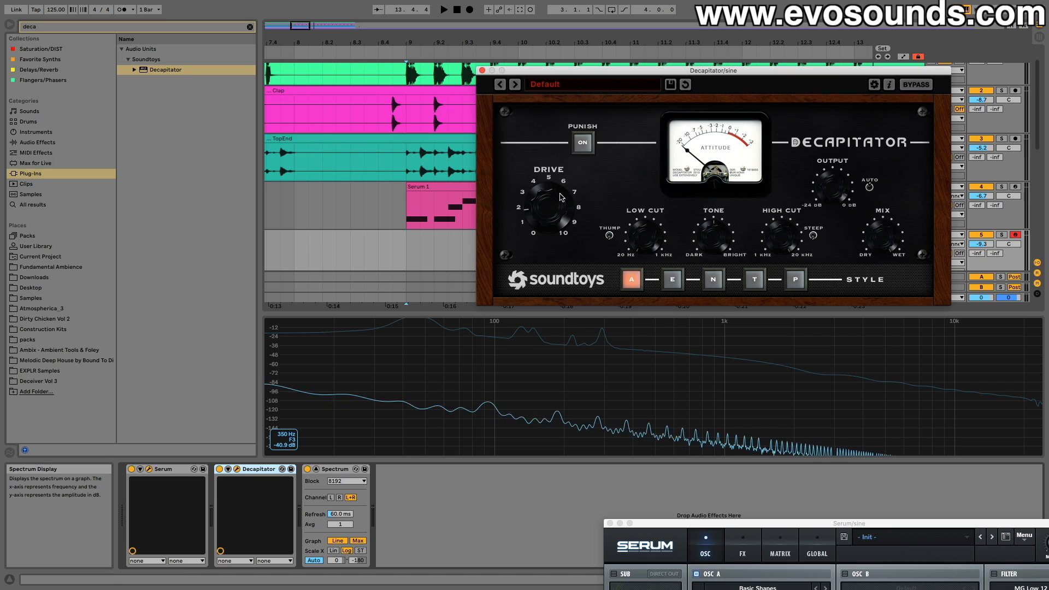
Raise Decapitator's drive and try the E, N, T and P styles to compare their harmonics in the spectrum.
drag(562, 212, 565, 180)
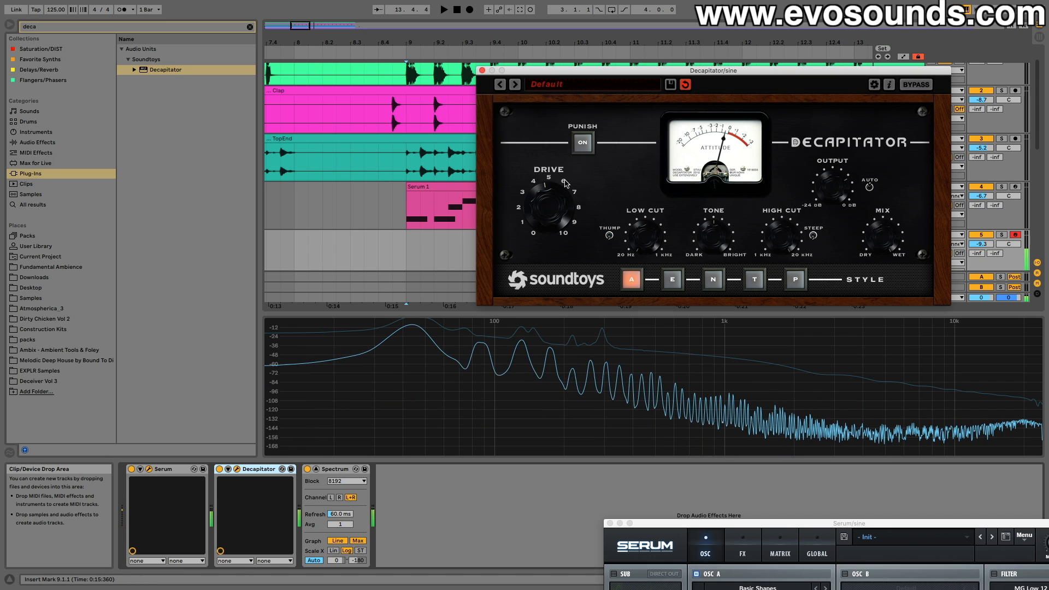
click(672, 279)
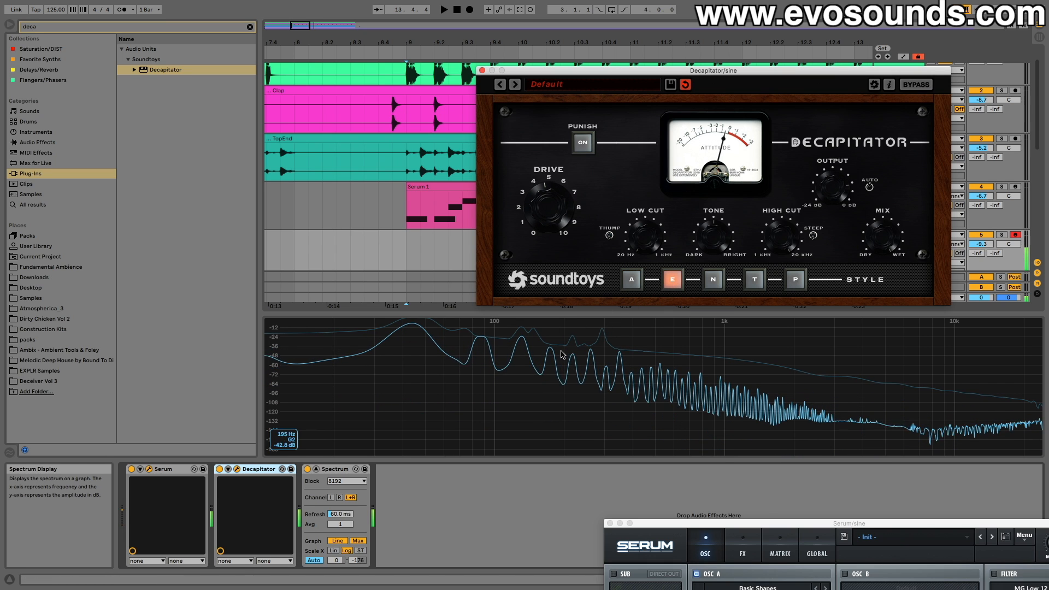
click(716, 282)
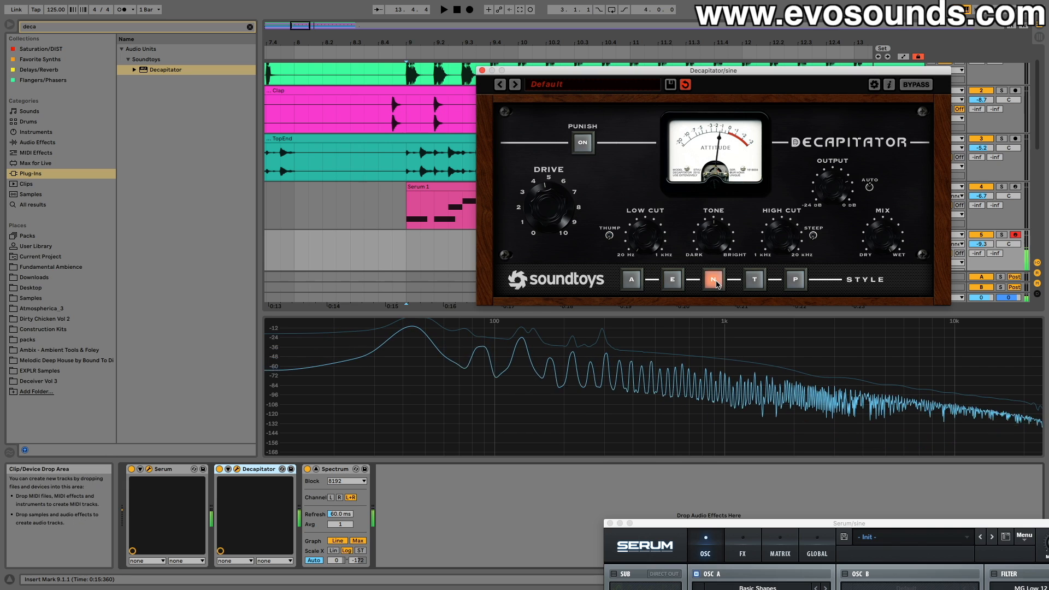
click(753, 282)
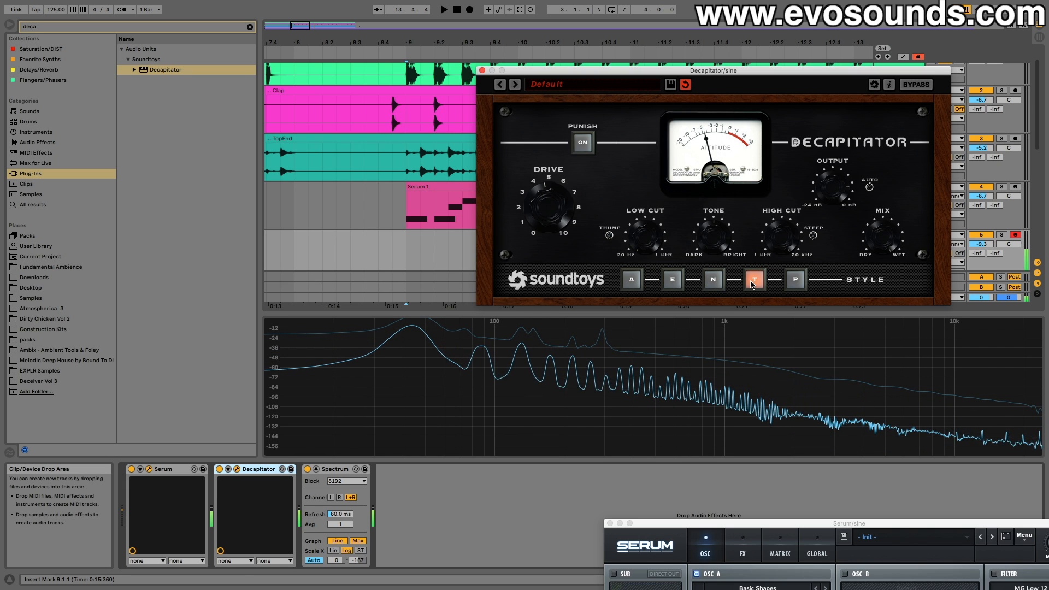
click(797, 282)
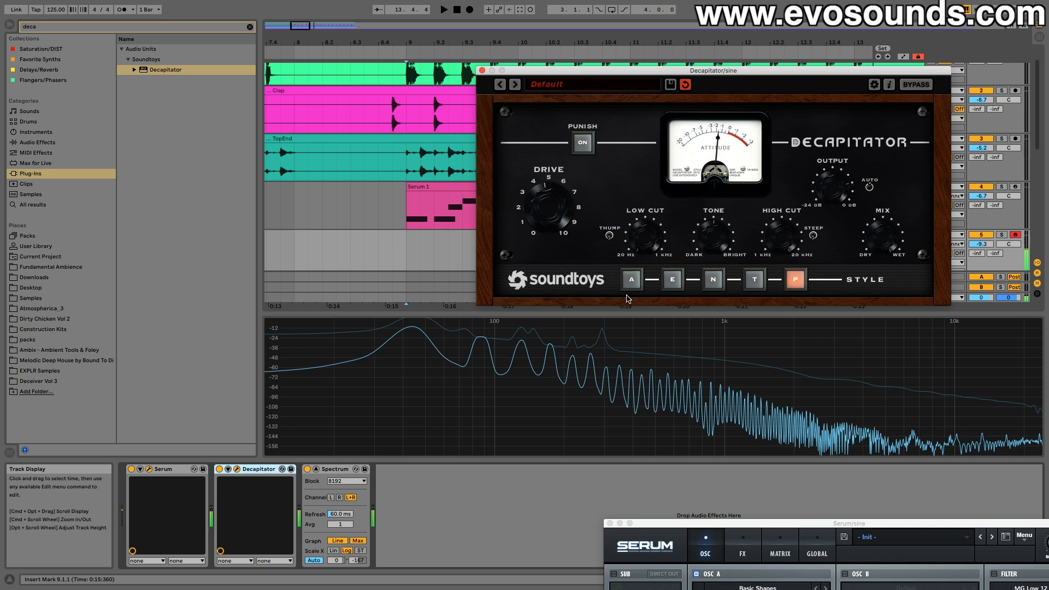
Delete Decapitator and Spectrum from the sine track.
click(247, 471)
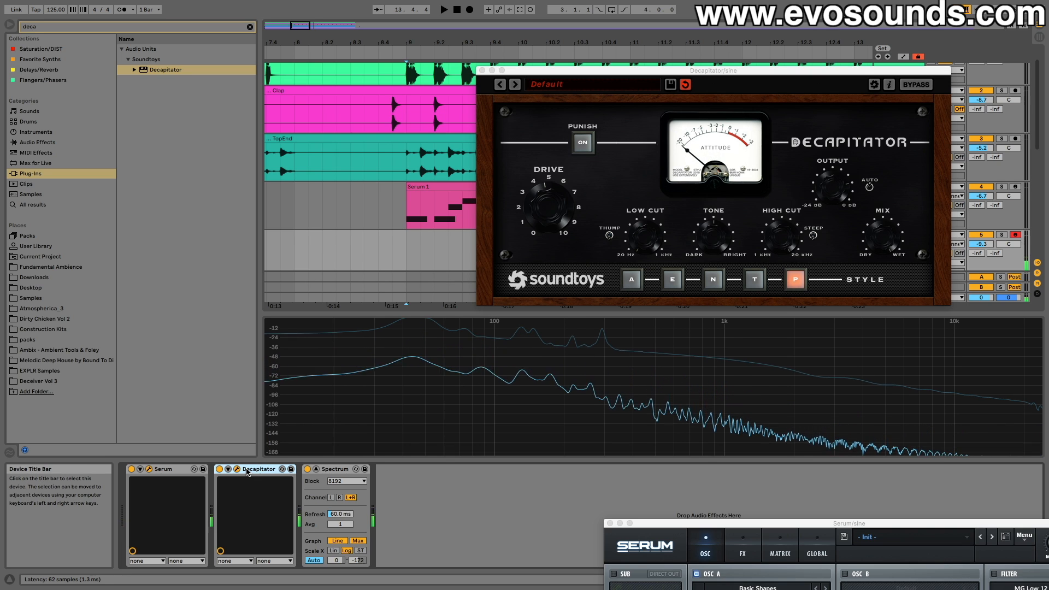
key(Delete)
key(Delete)
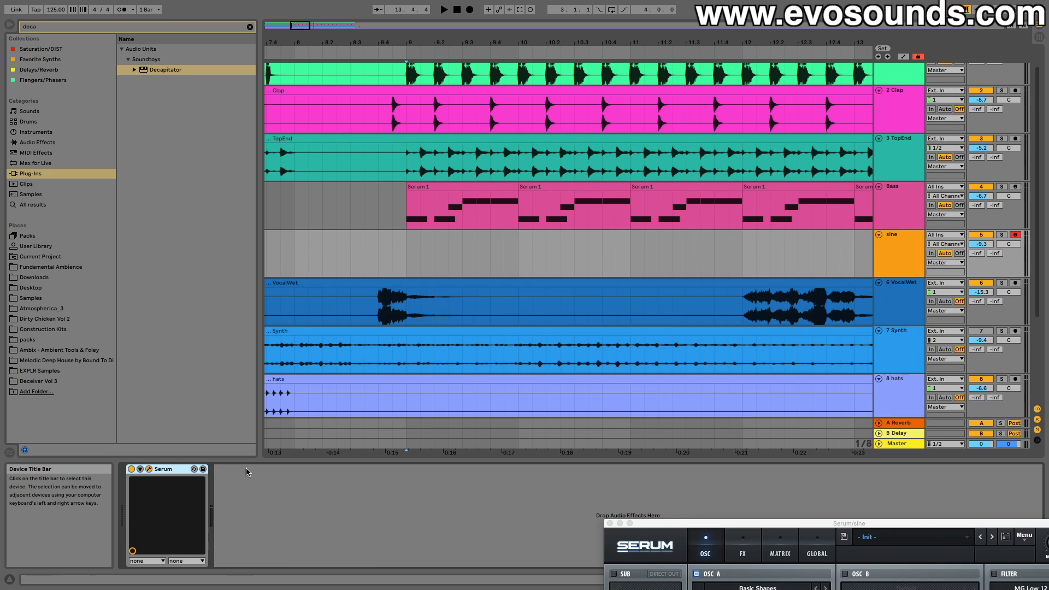
Select the first Bass clip, solo the Bass track and select that track.
click(454, 188)
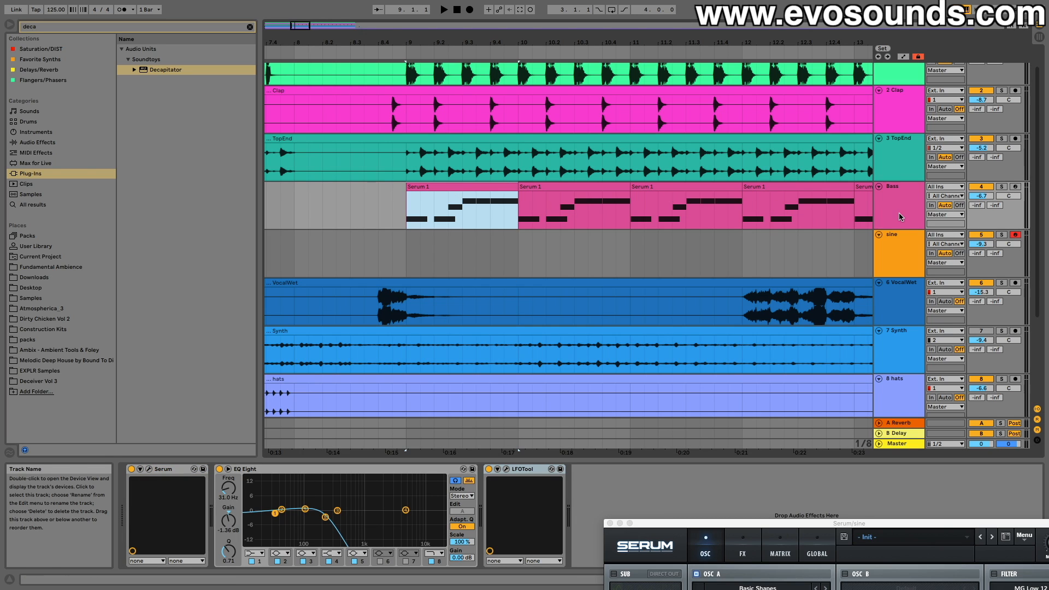
double_click(899, 215)
click(1001, 187)
click(907, 200)
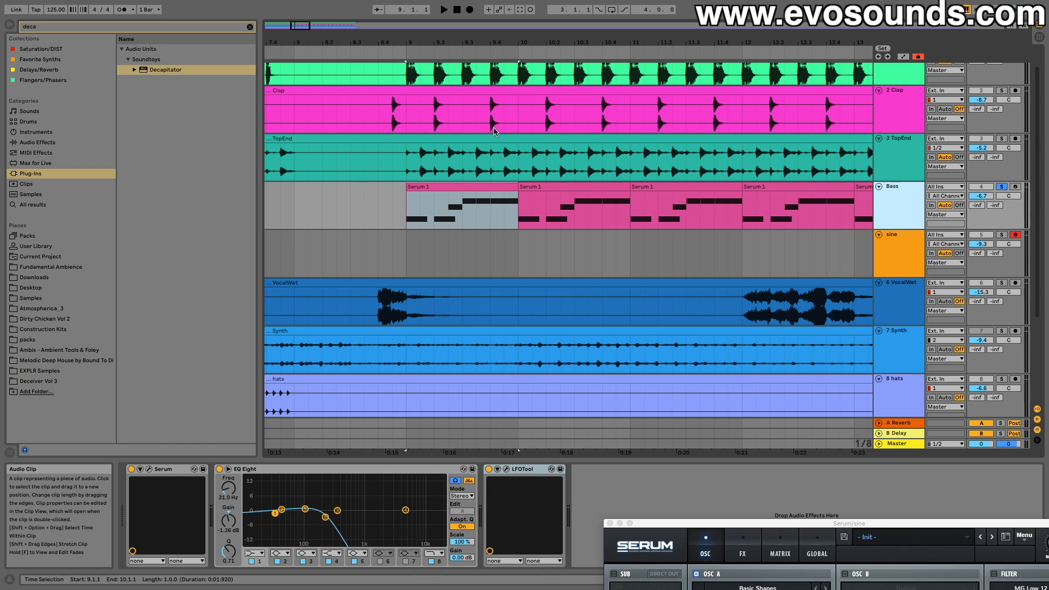
Insert Decapitator before EQ Eight on the Bass track and set the EQ's fourth band to 225 Hz.
mouse_move(154, 70)
mouse_down()
mouse_move(375, 379)
mouse_move(232, 512)
mouse_move(426, 513)
mouse_move(241, 509)
mouse_up()
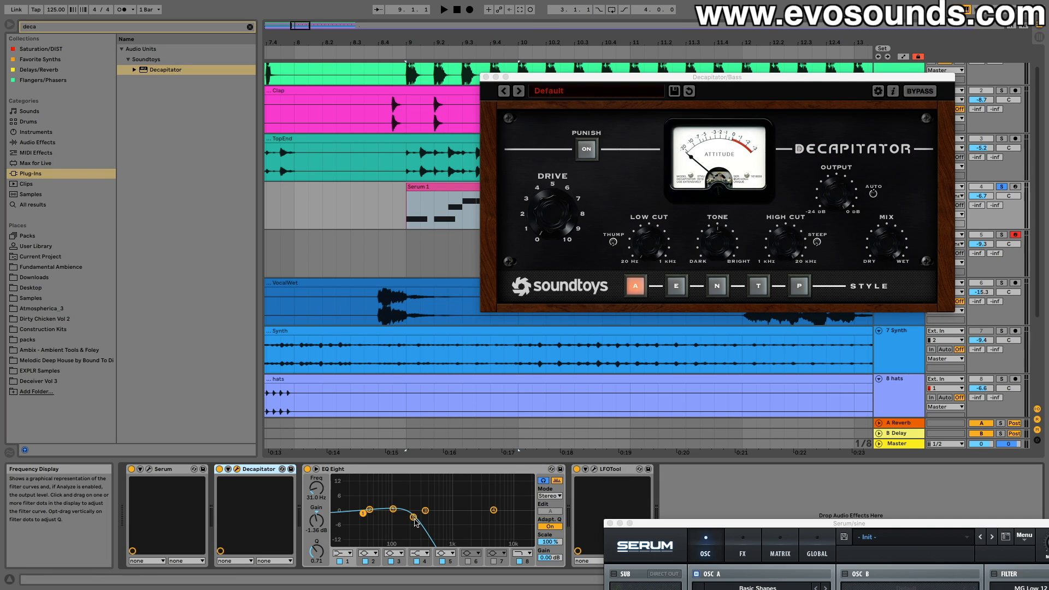
drag(415, 518, 419, 518)
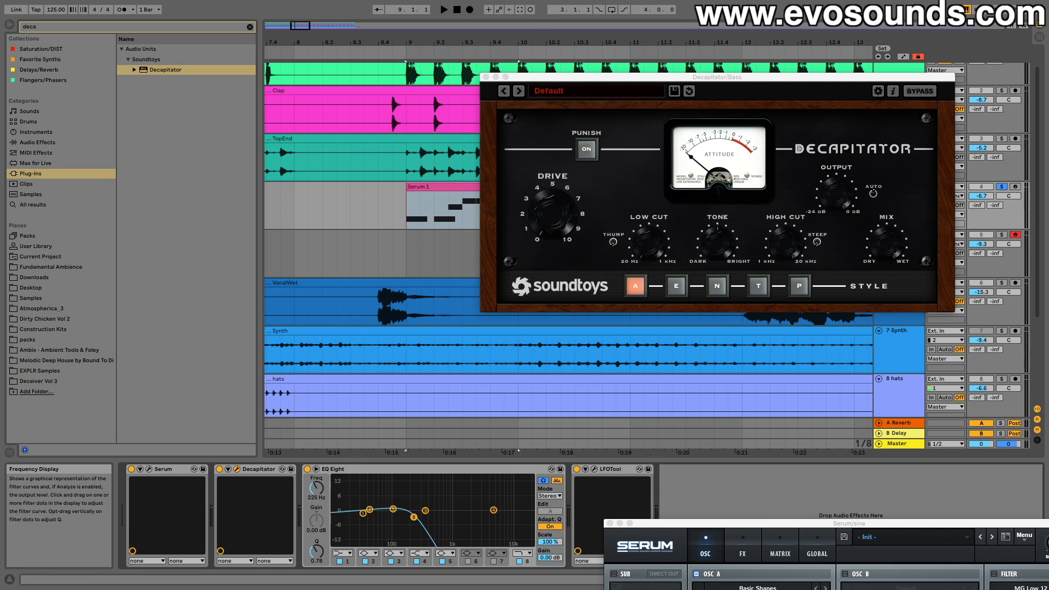
Switch the Bass track's Decapitator to the E style and compare the playing bass with the effect bypassed and active.
key(space)
click(677, 285)
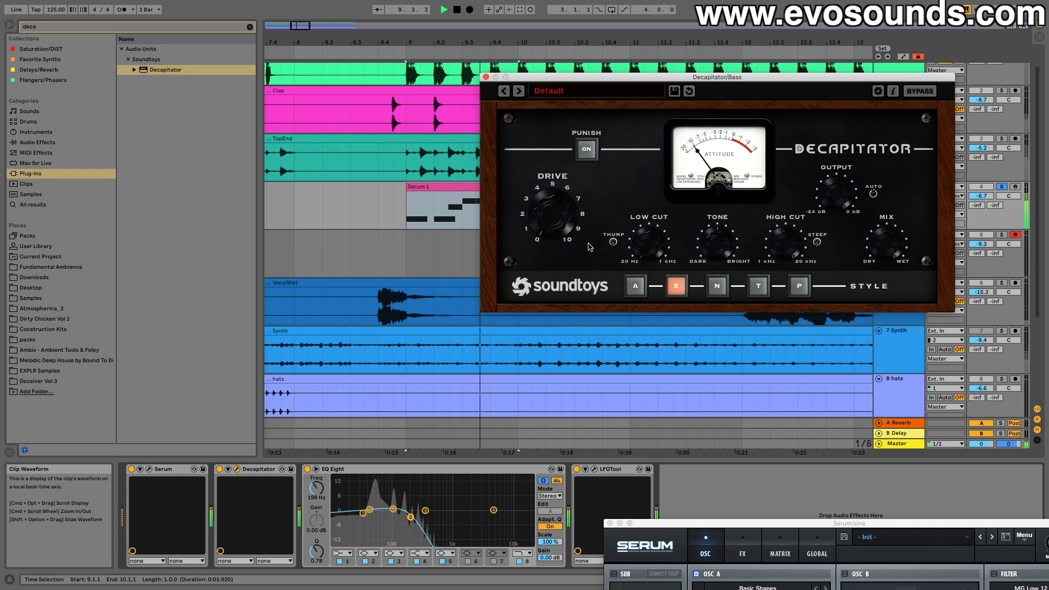
click(219, 470)
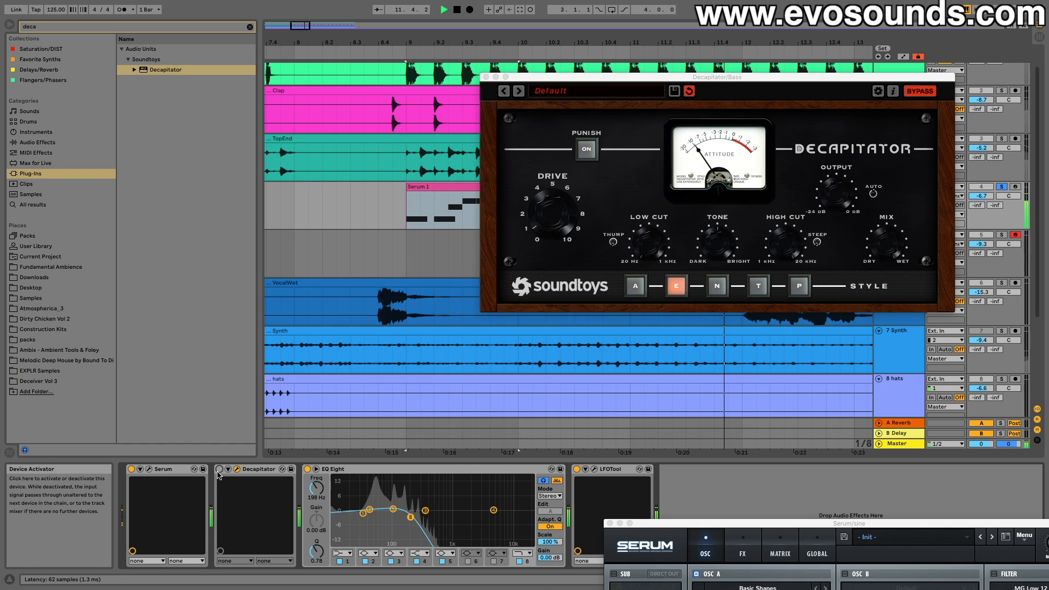
click(220, 469)
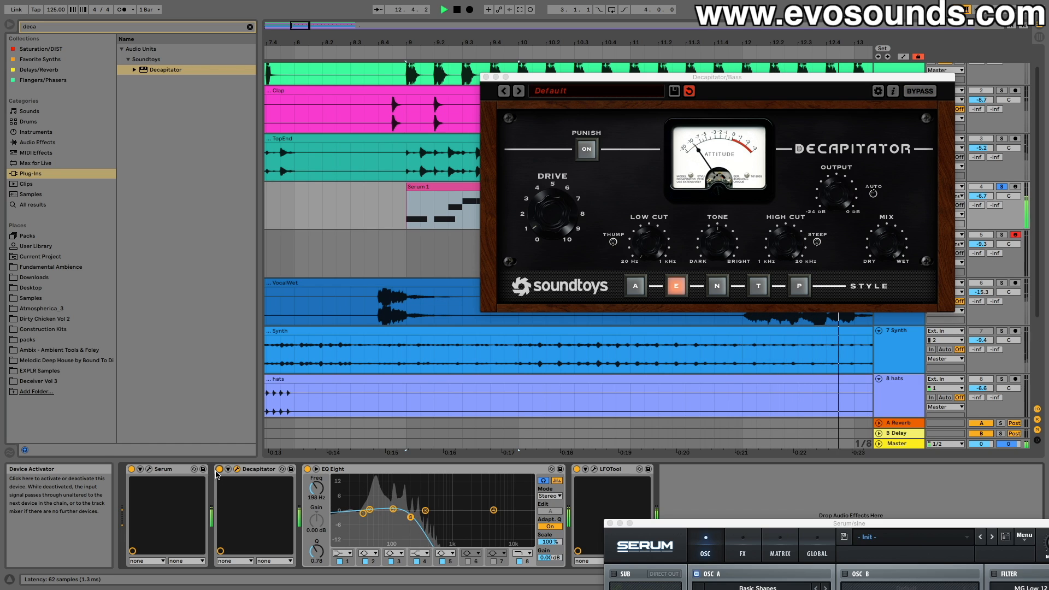
Check the soloed Bass track's level in the mixer during playback with Decapitator bypassed and active.
key(Tab)
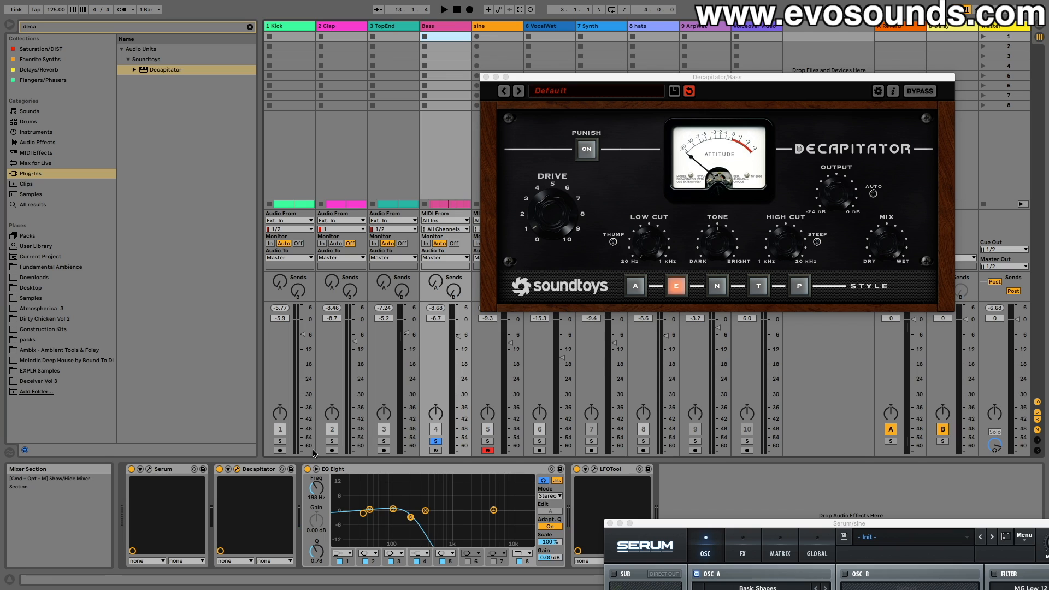
key(space)
click(219, 470)
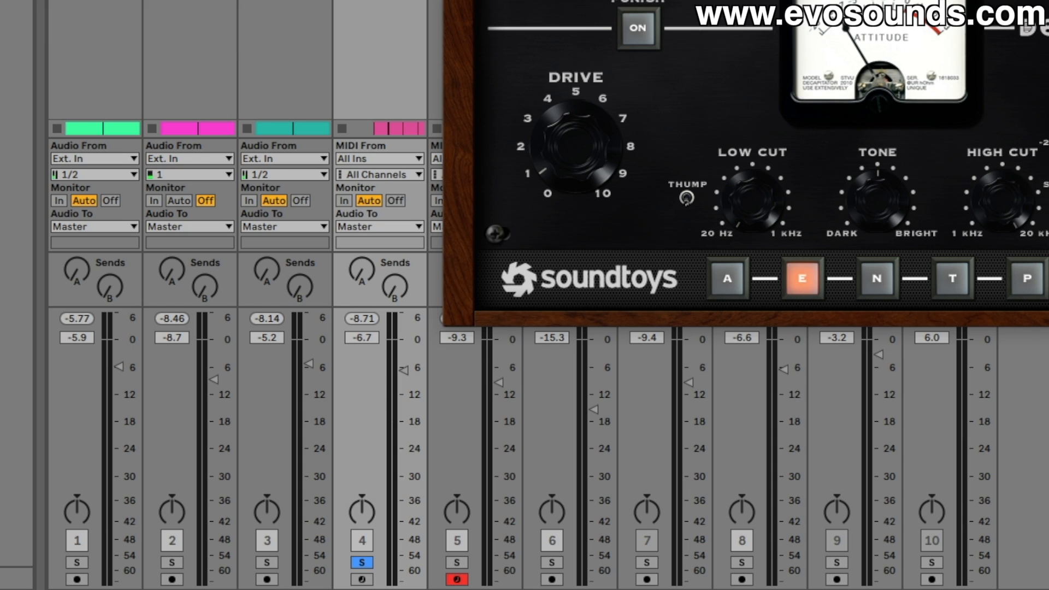
key(space)
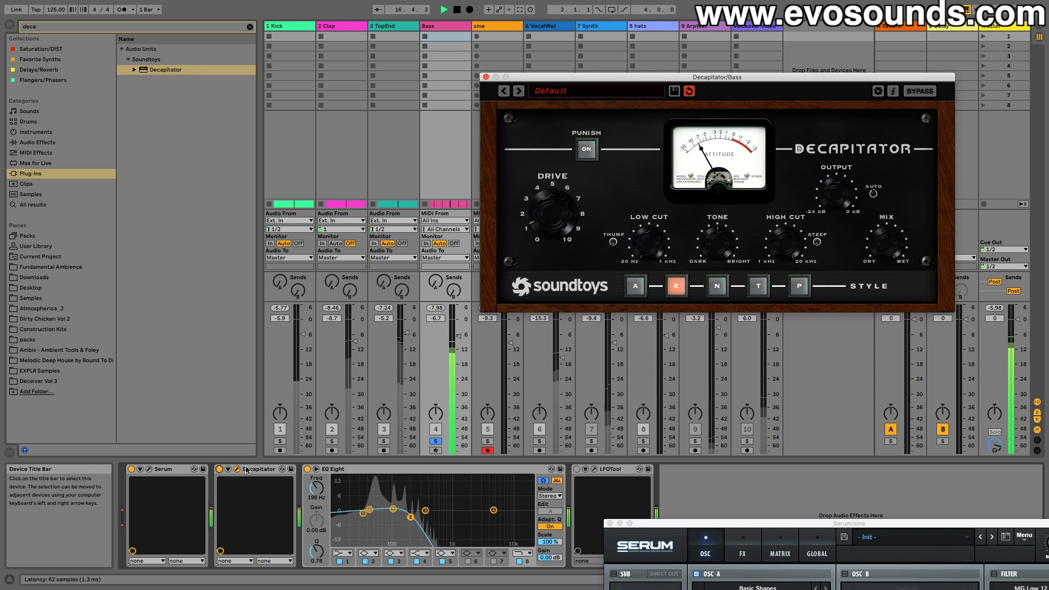
Raise the Bass EQ Eight's high-cut band to 316 Hz and compare the bass with Decapitator bypassed and active.
click(394, 509)
drag(410, 517, 422, 518)
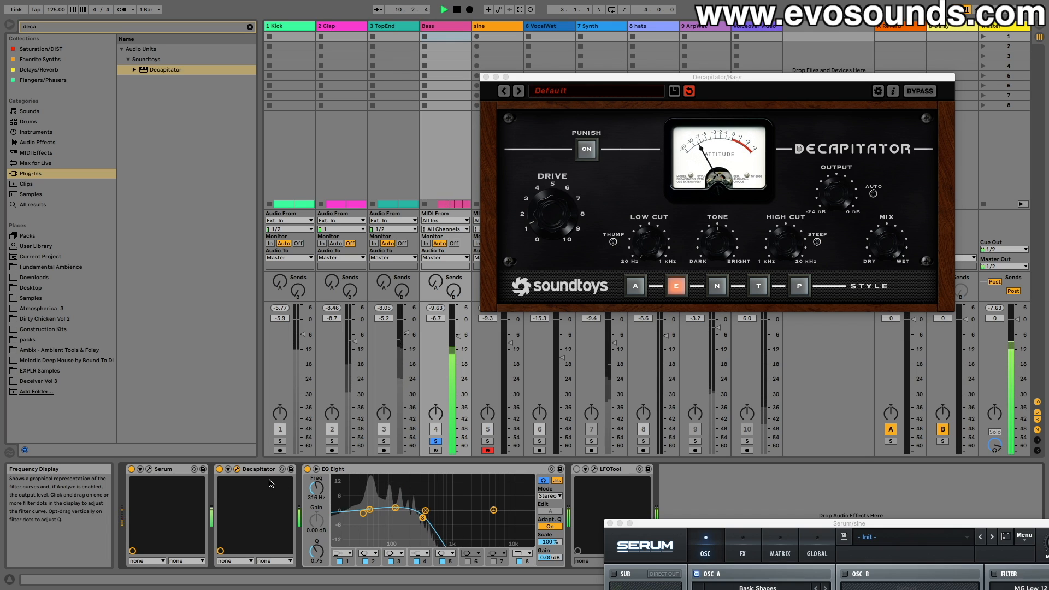
click(220, 470)
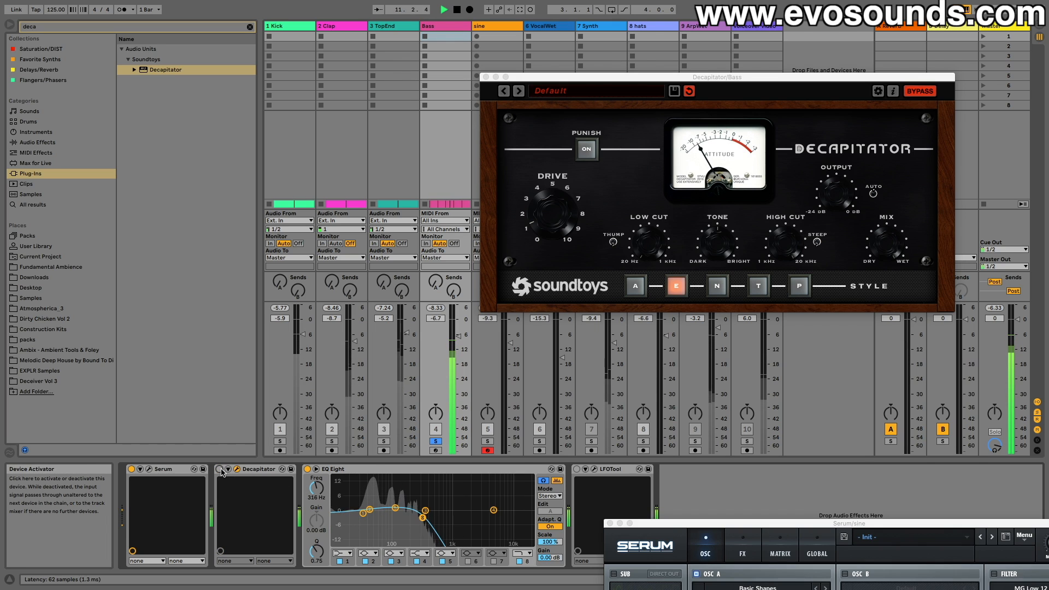
click(220, 470)
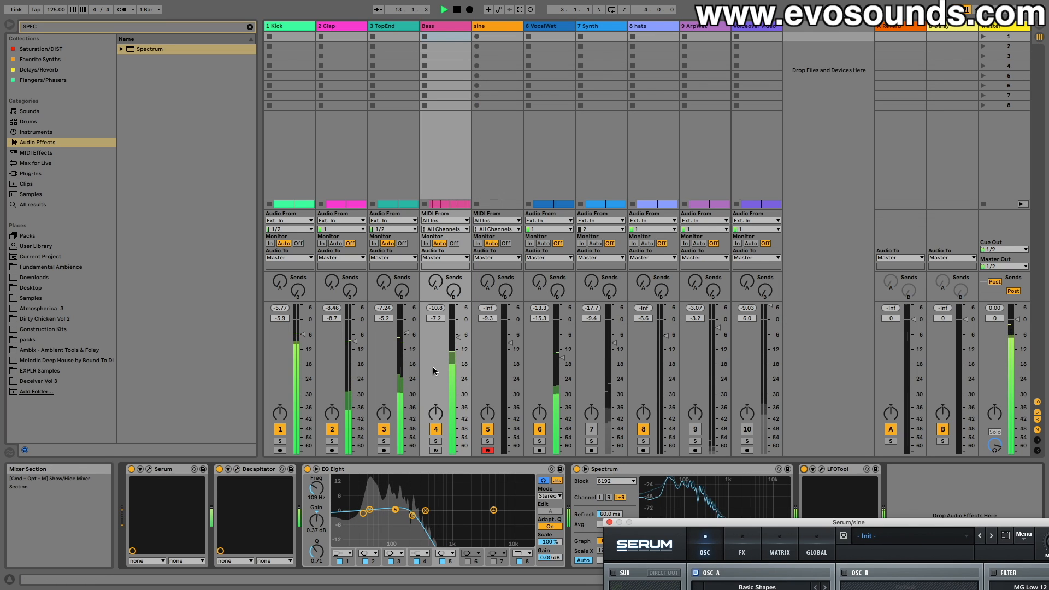
Fine-tune the Bass track's volume to -7.2 dB and switch between the mixer and the arrangement.
drag(458, 337, 458, 336)
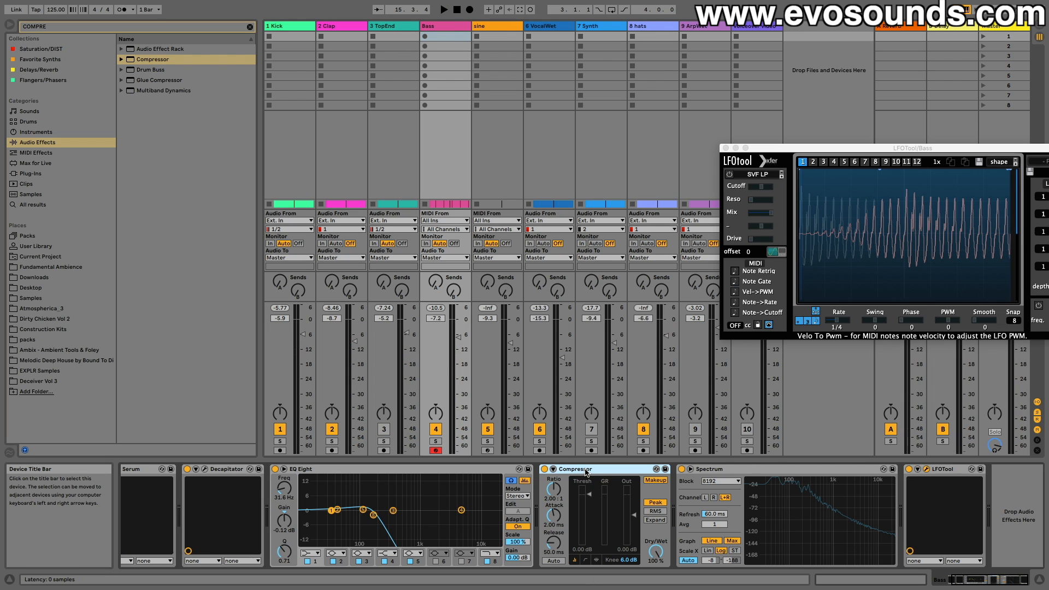
key(Tab)
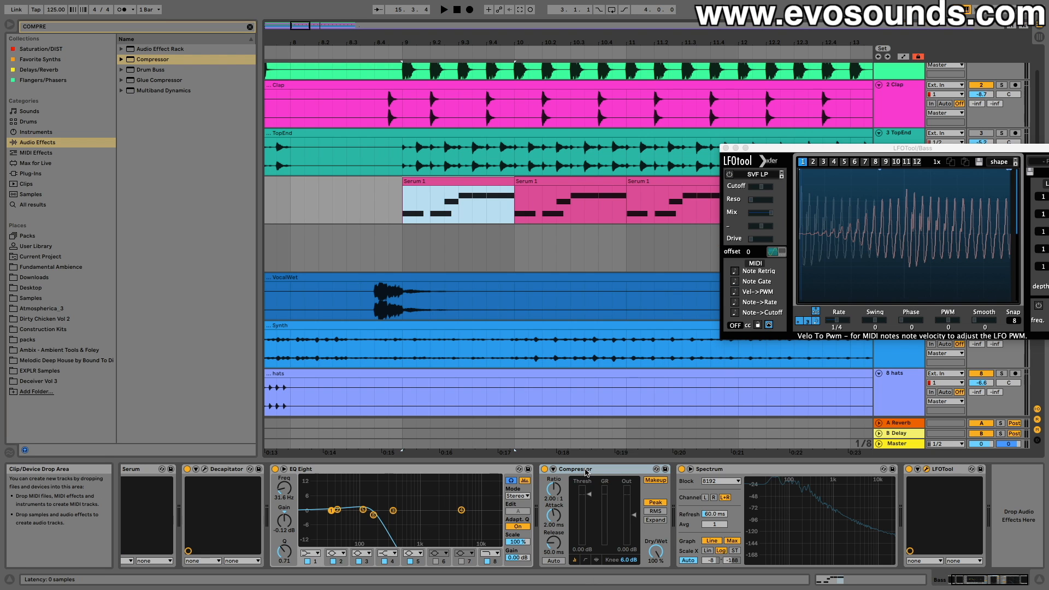
key(Tab)
key(Tab)
key(Tab)
key(Tab)
Turn off makeup gain on the Bass track's Compressor and set its attack to 58.9 ms.
click(650, 483)
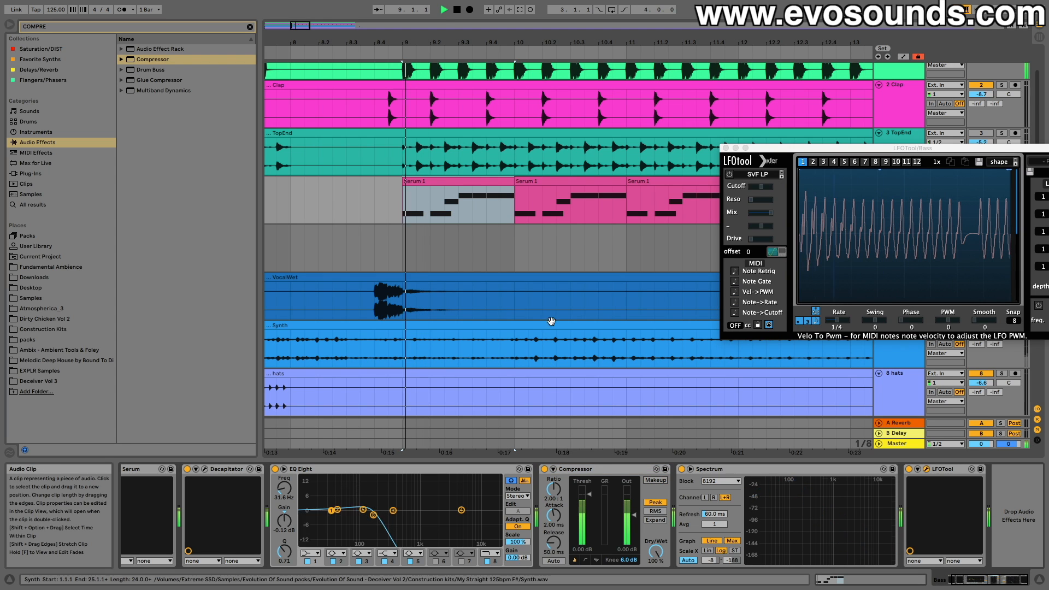
drag(886, 148, 592, 237)
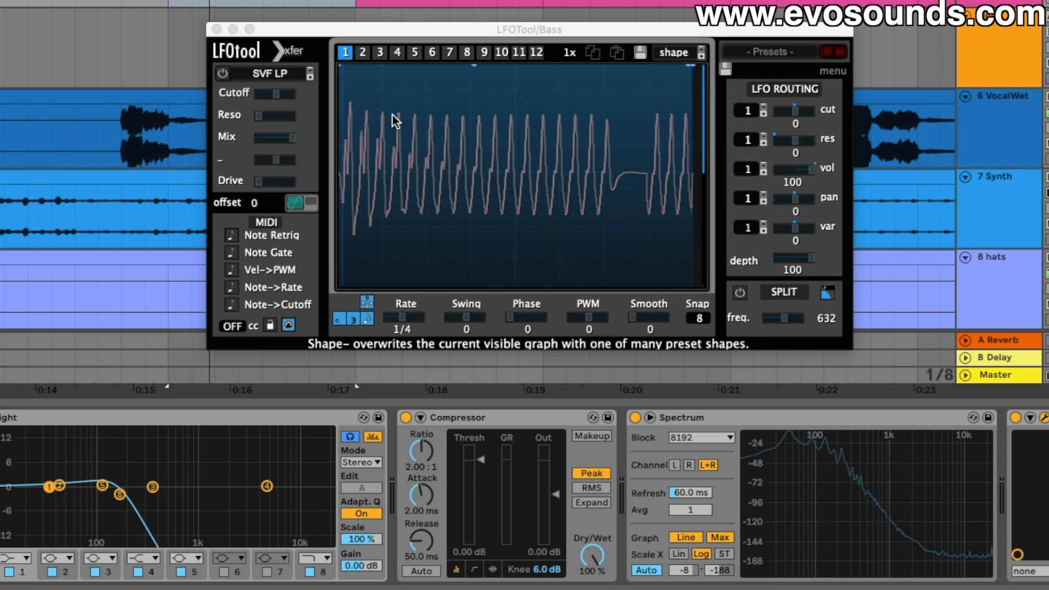
drag(428, 499, 429, 481)
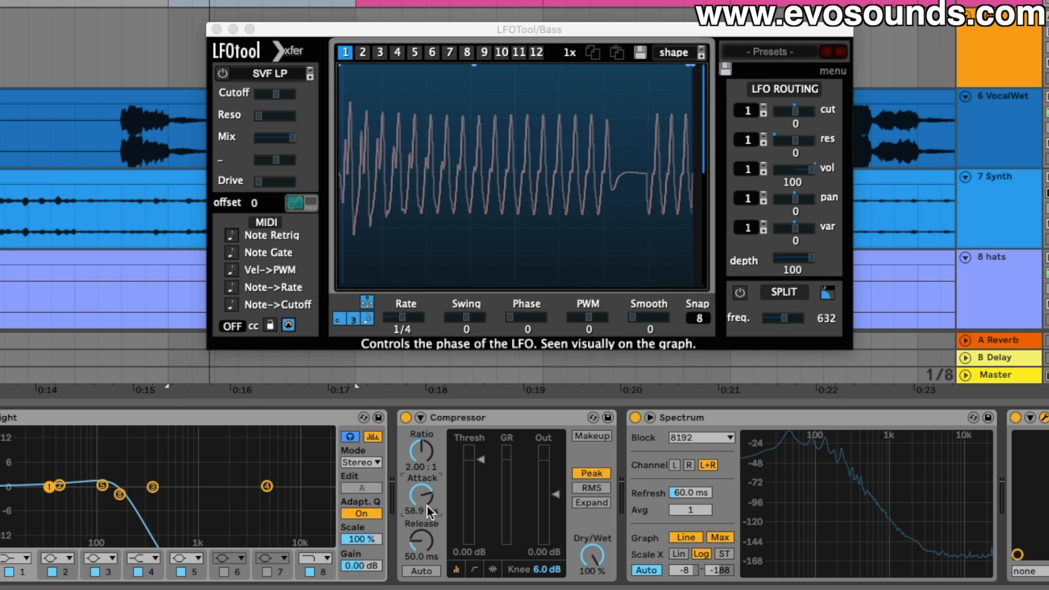
Lower the Compressor's threshold to -18.2 dB and compare the bass waveform in LFOTool with the Compressor bypassed and active.
key(space)
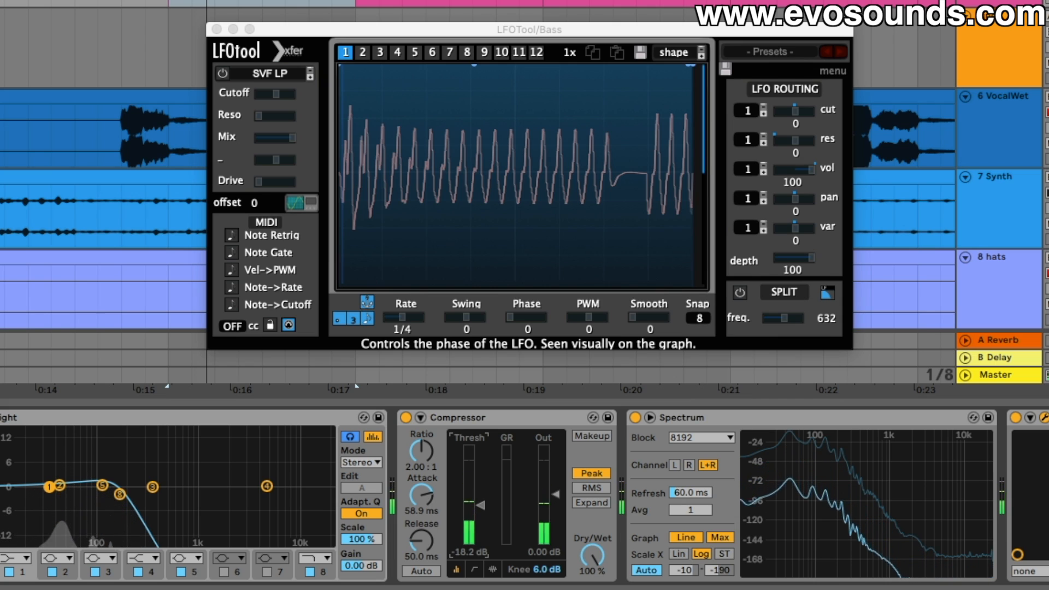
key(space)
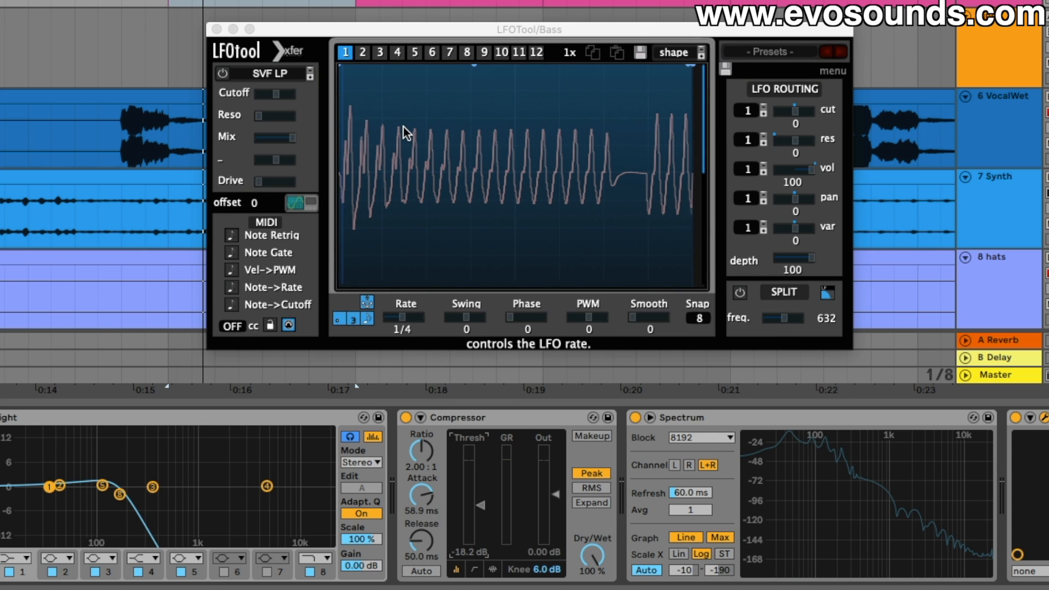
key(space)
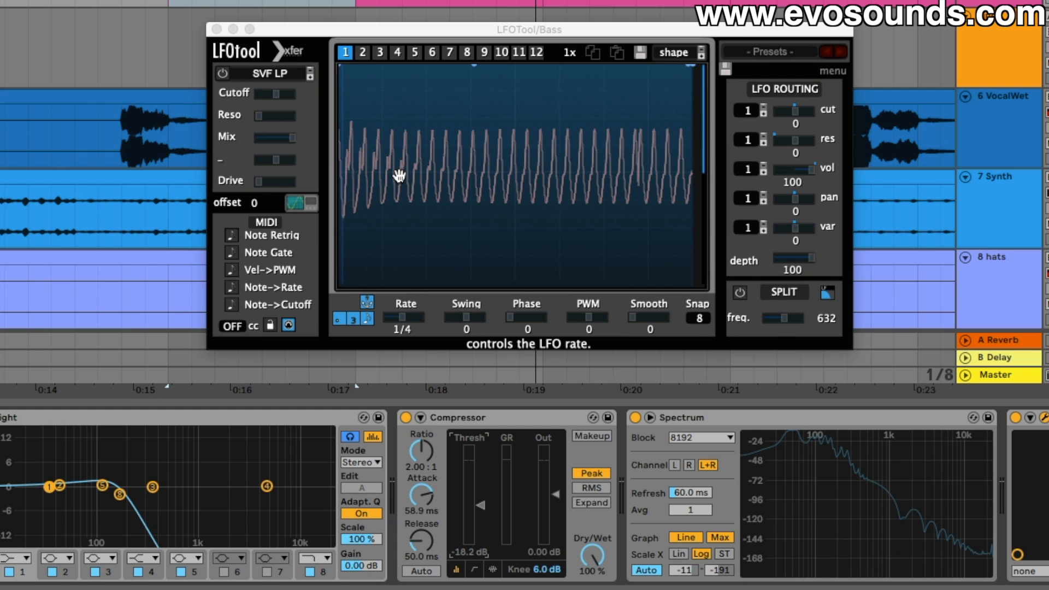
click(405, 418)
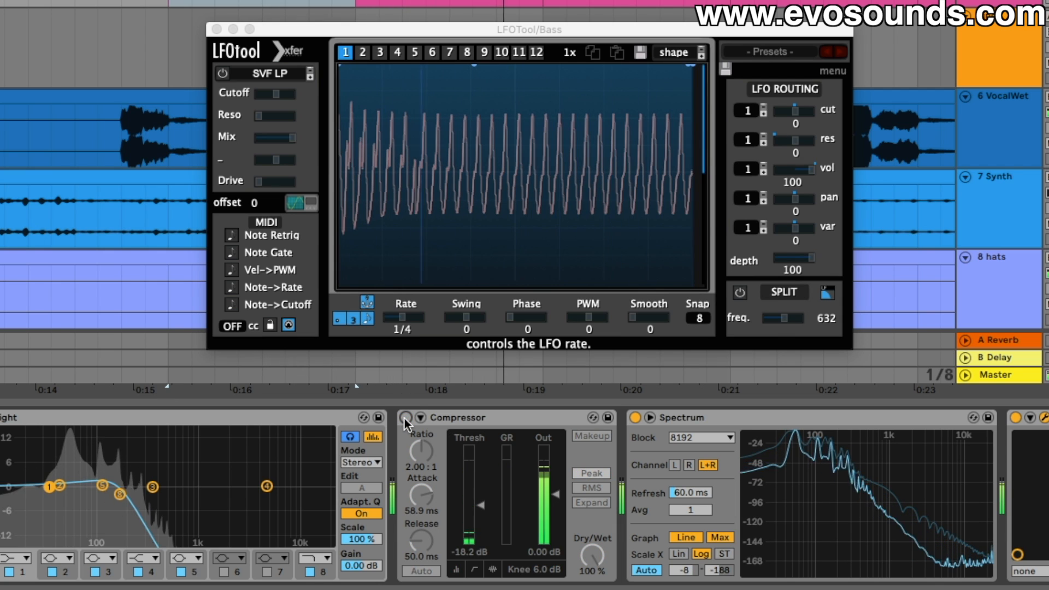
click(406, 417)
Raise the Compressor's output gain to 2.31 dB and compare the bass level in the mixer with the Compressor bypassed and active.
key(Tab)
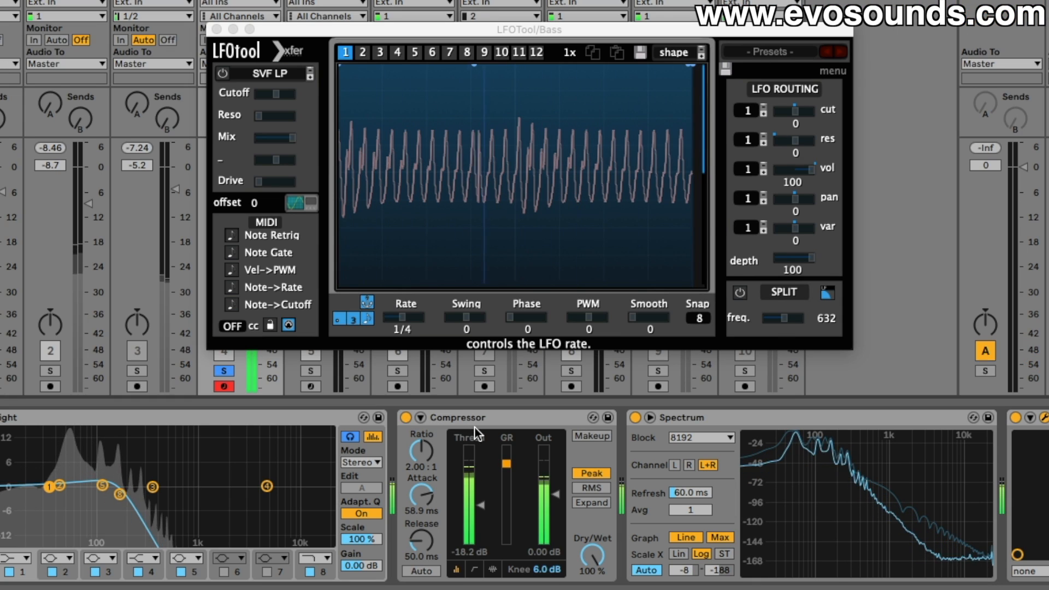
drag(259, 29, 438, 0)
key(space)
key(space)
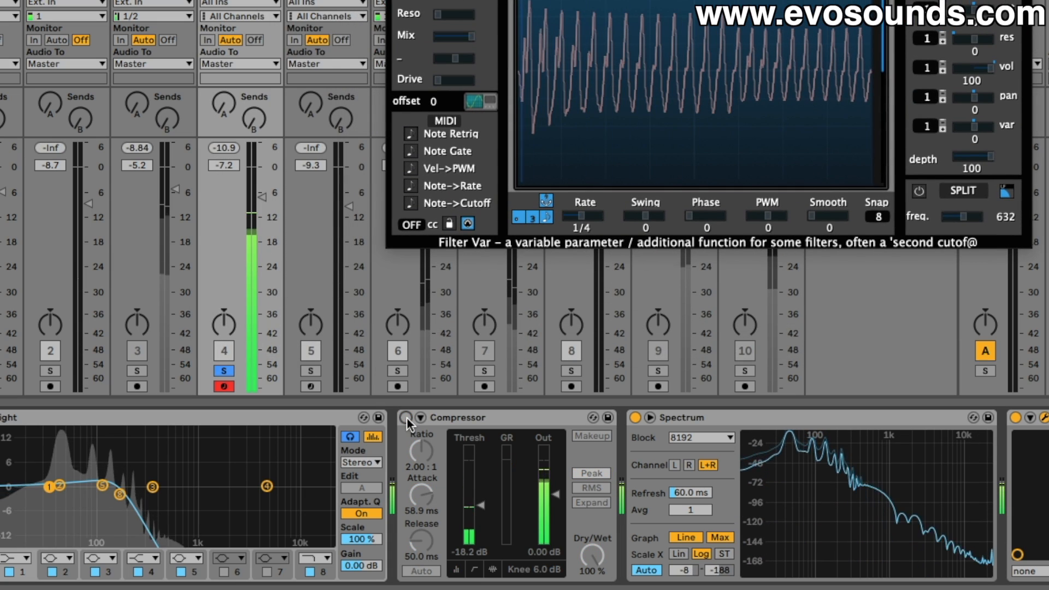
key(space)
drag(555, 494, 555, 492)
key(space)
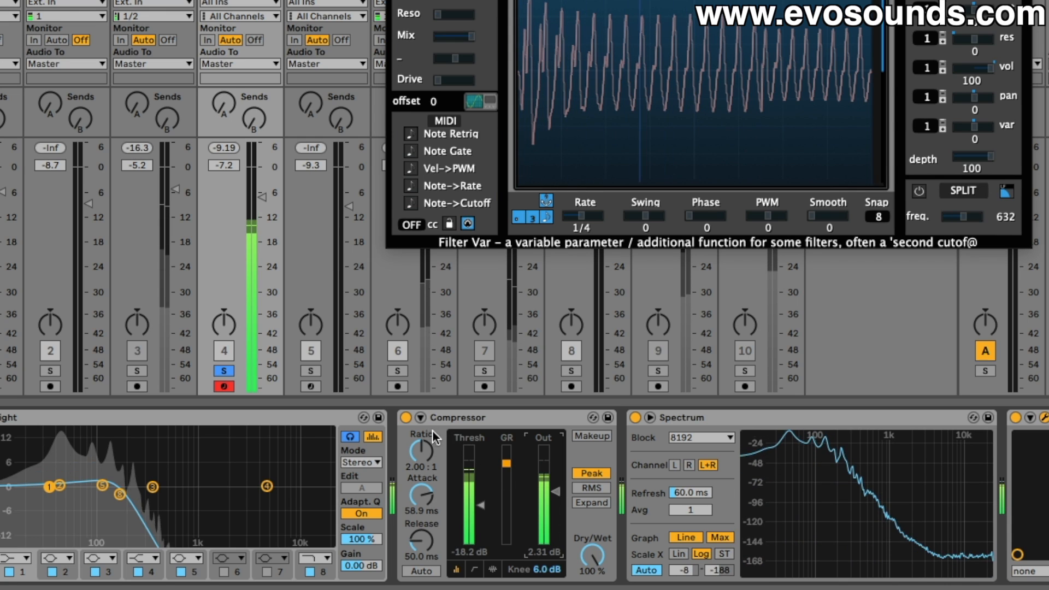
click(406, 418)
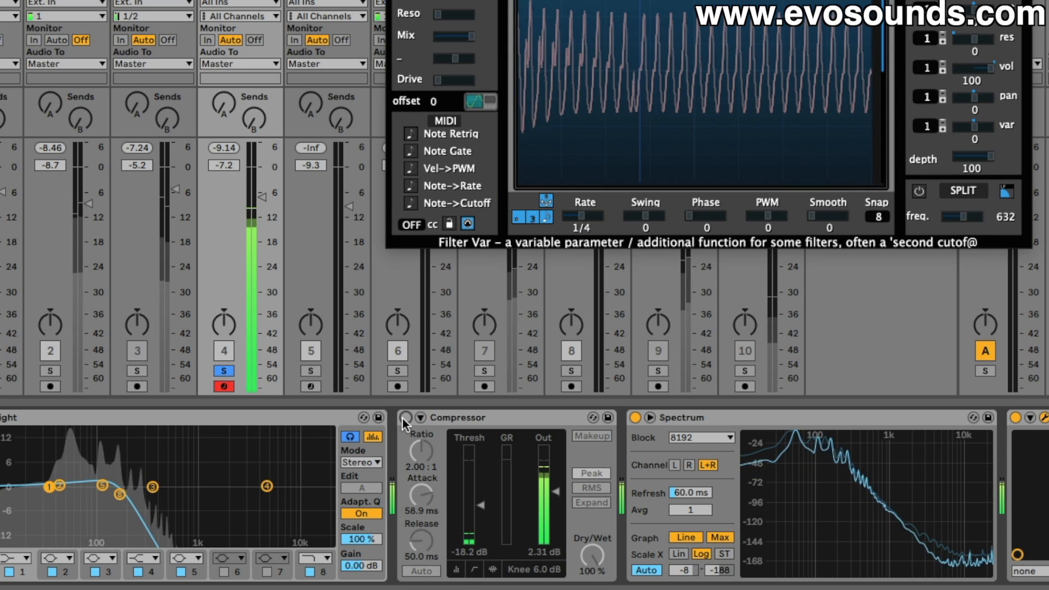
click(405, 418)
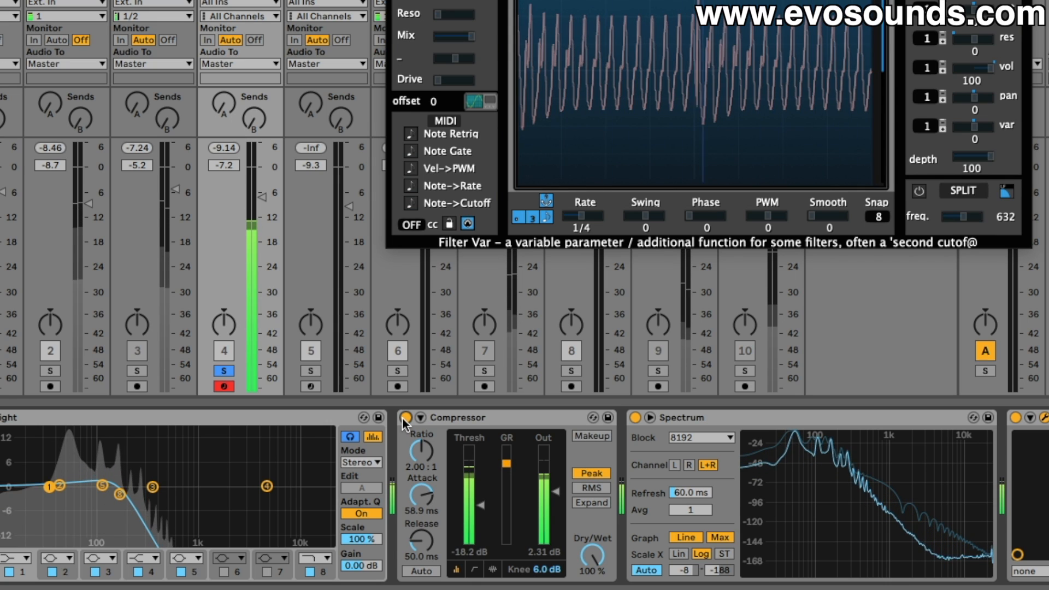
Try a 15.5 ms release on the Compressor and compare the bass with the effect bypassed and active.
mouse_move(429, 537)
mouse_down()
mouse_move(429, 552)
mouse_move(425, 534)
mouse_up()
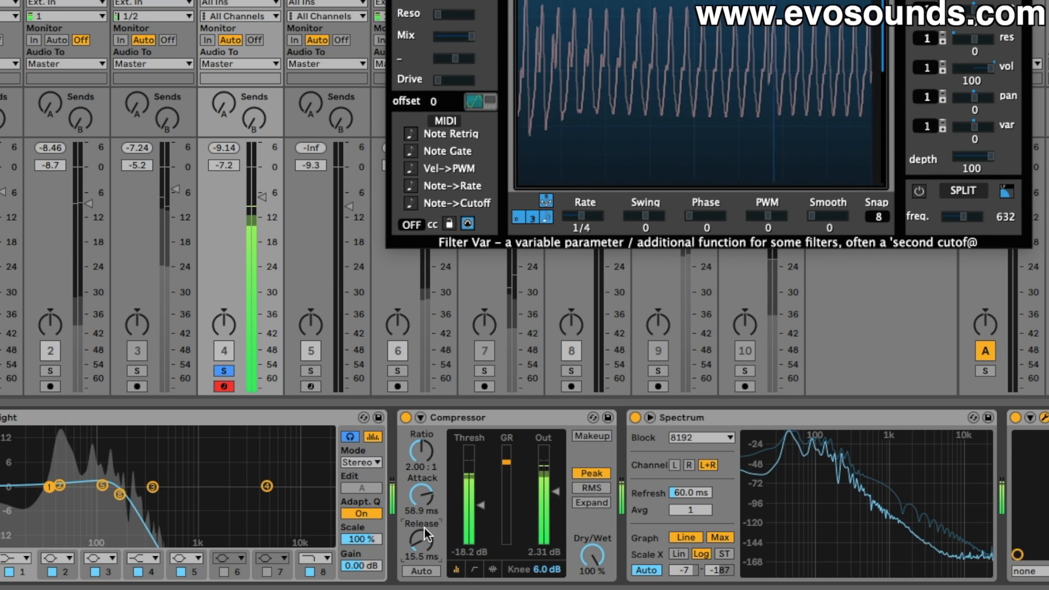
click(407, 419)
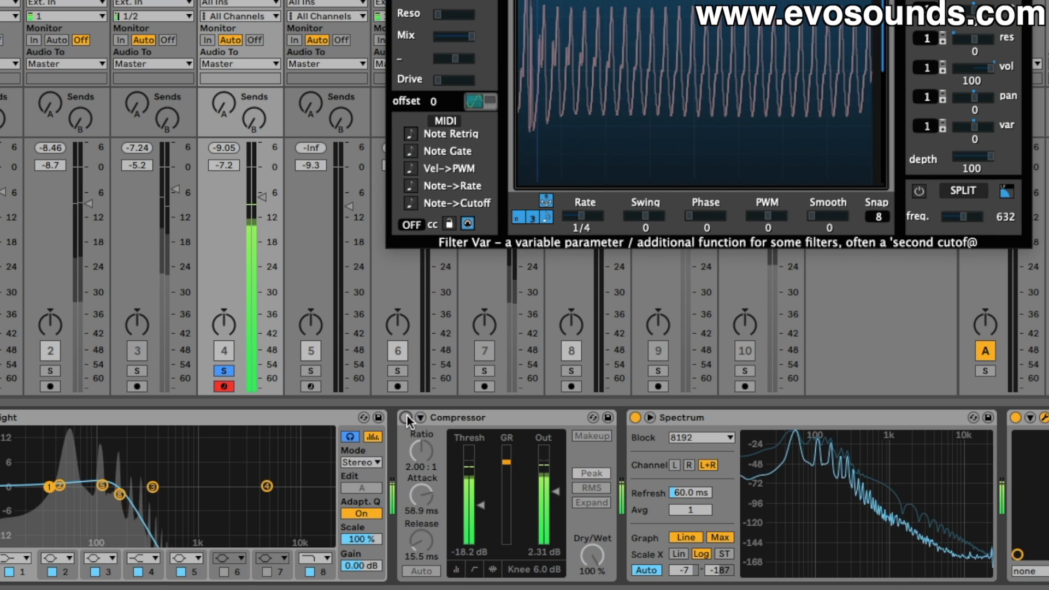
click(407, 418)
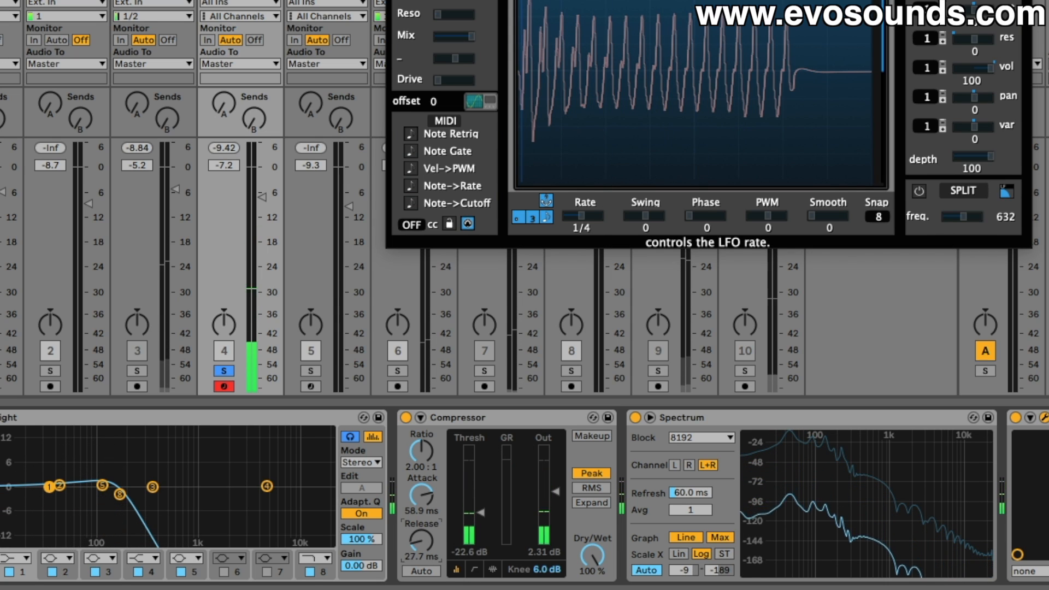
Set the Compressor's release to 113 ms, its ratio to 2.93:1 and its threshold to -13.8 dB.
drag(421, 542, 421, 513)
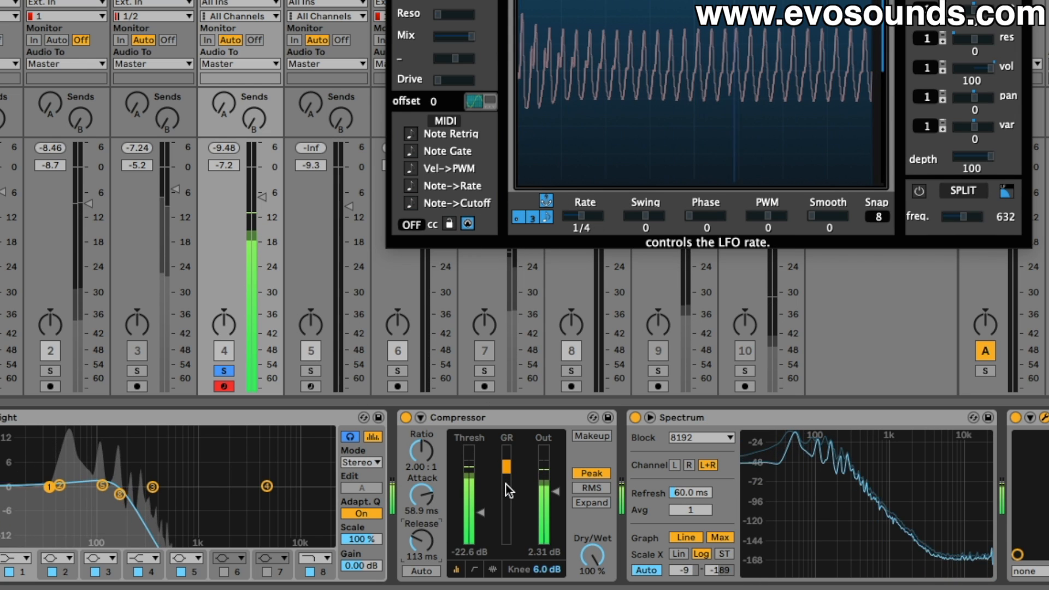
drag(424, 454, 424, 437)
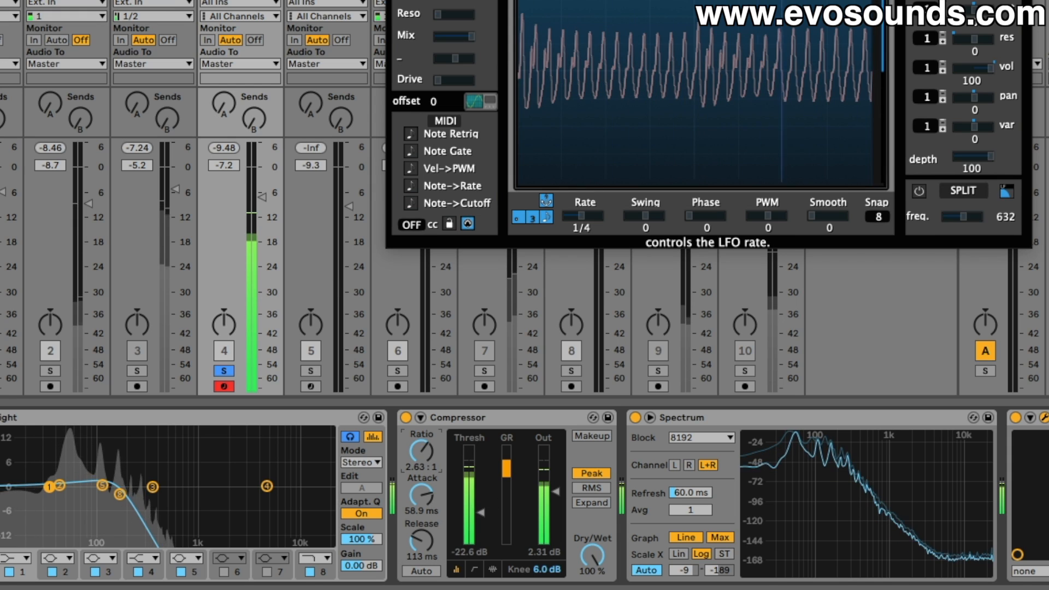
drag(483, 516, 481, 494)
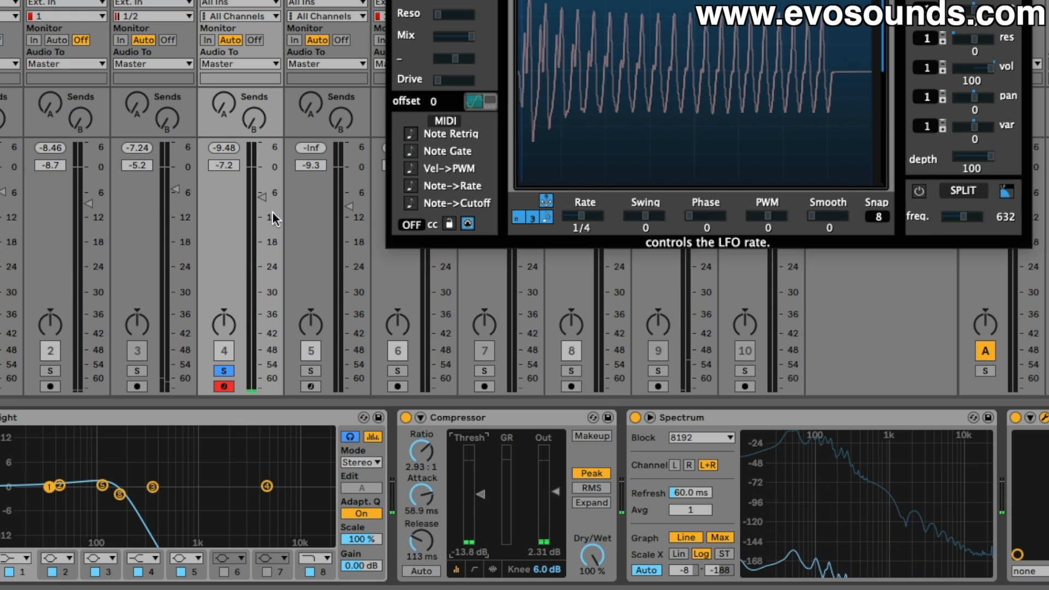
Try the Compressor's makeup gain, turn it off again and compare the bass with the Compressor bypassed and active.
click(592, 436)
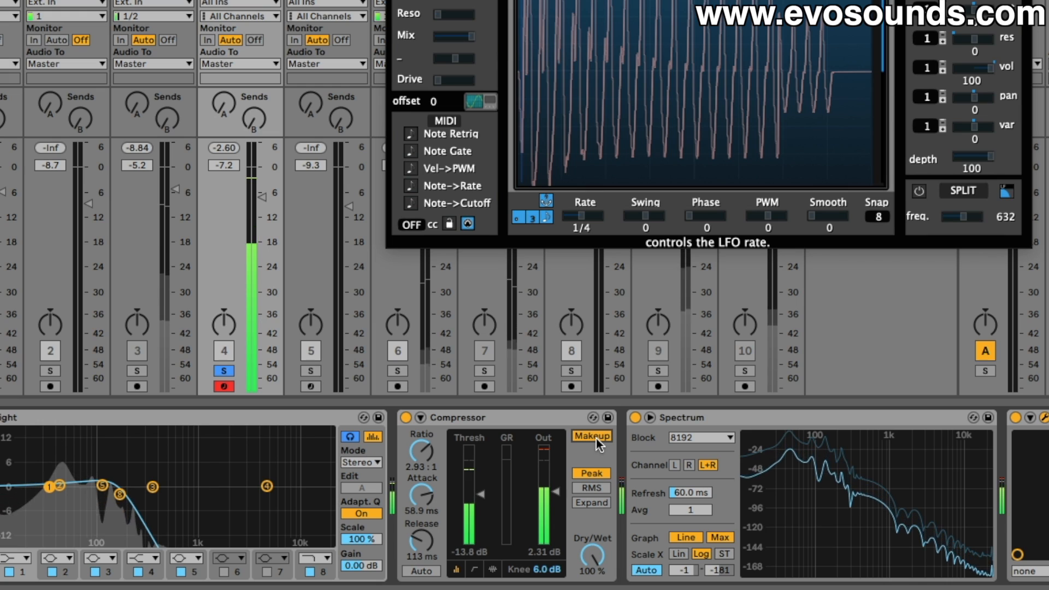
click(593, 437)
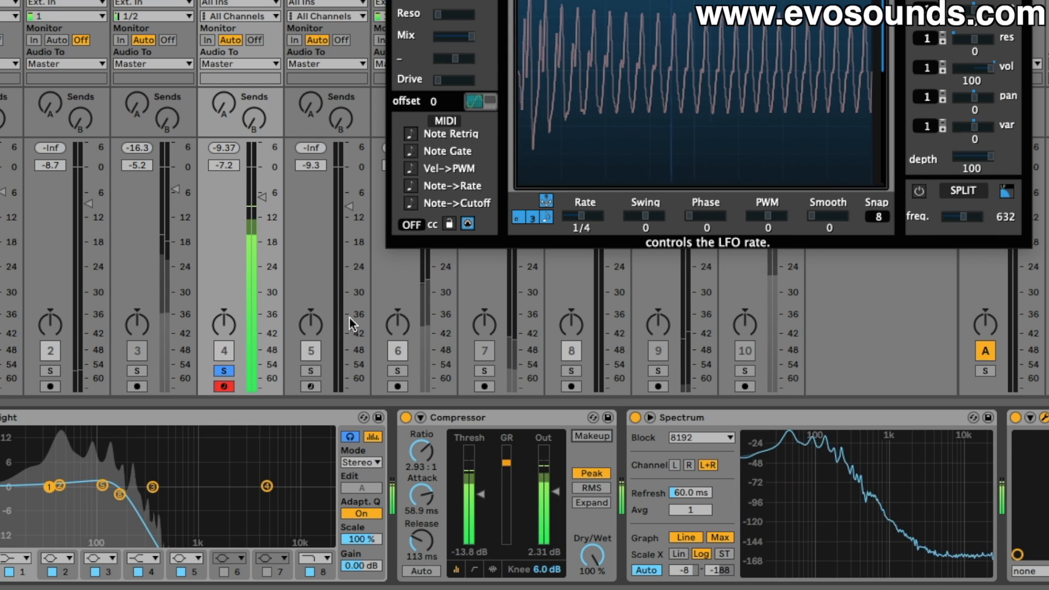
click(406, 419)
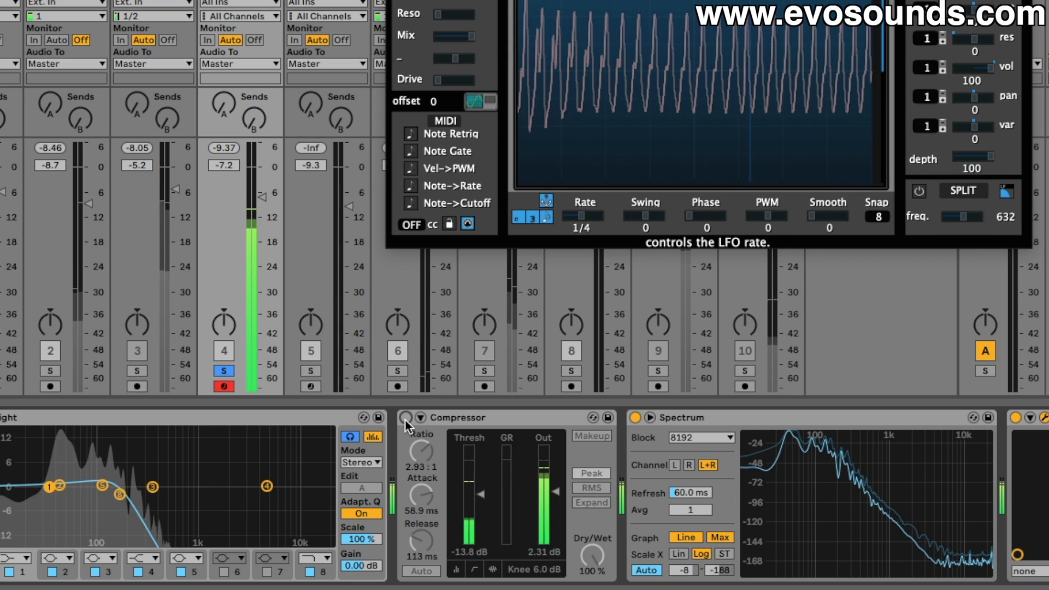
click(405, 418)
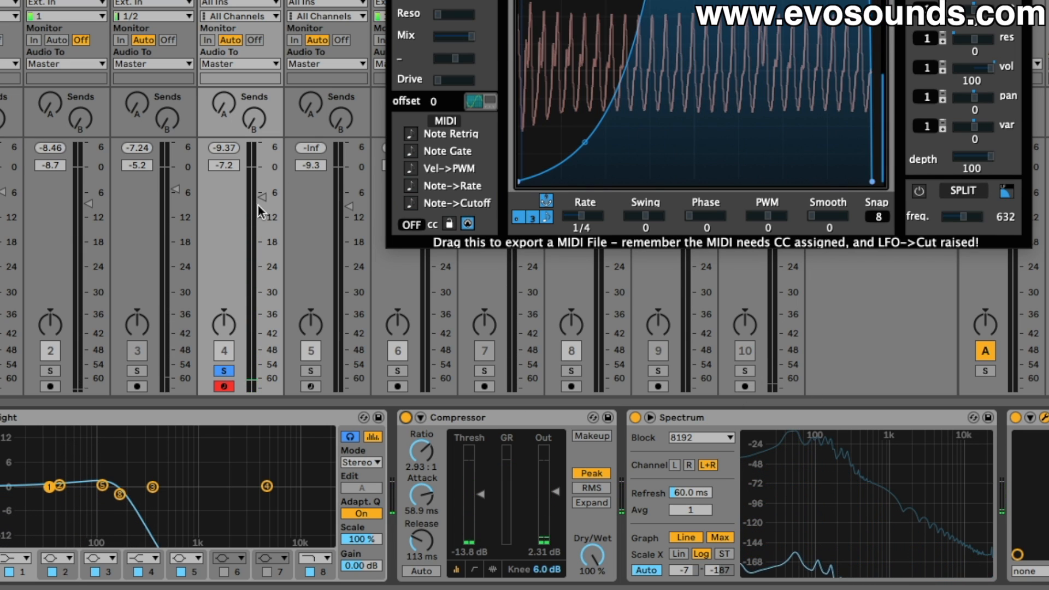
Unsolo the Bass track and play the full mix to hear the compressed bass in context.
click(224, 371)
key(space)
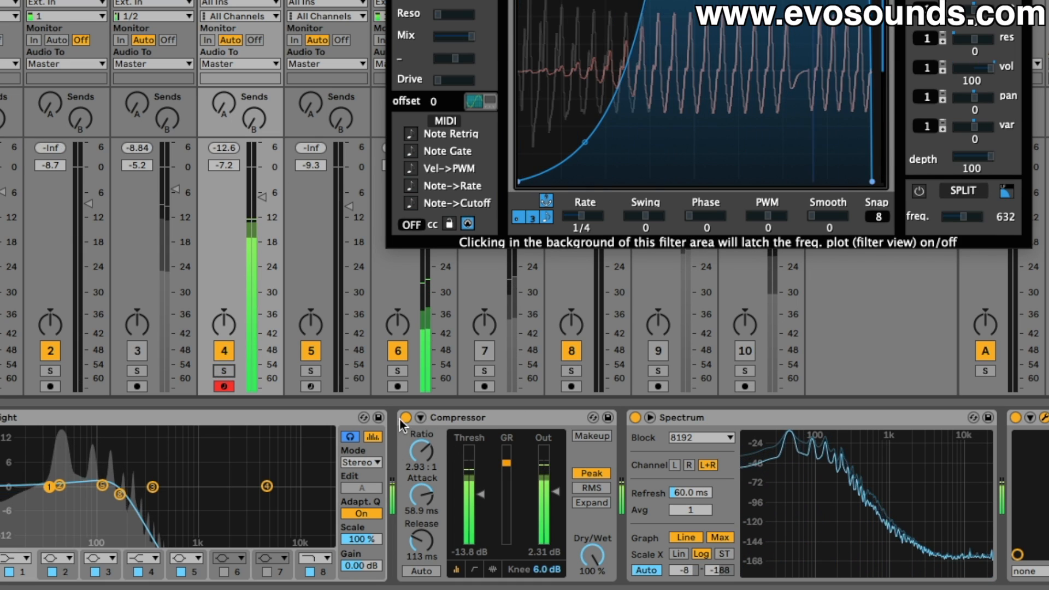
scroll(402, 420, right, 1)
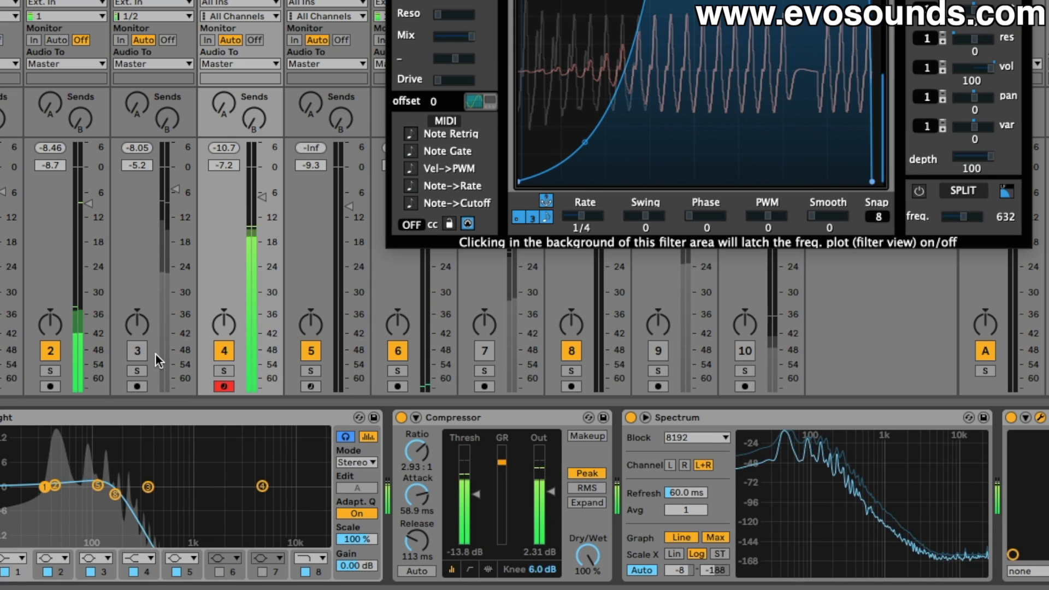
Unmute the TopEnd track and compare the full mix with the Bass track's Compressor bypassed and active.
click(135, 353)
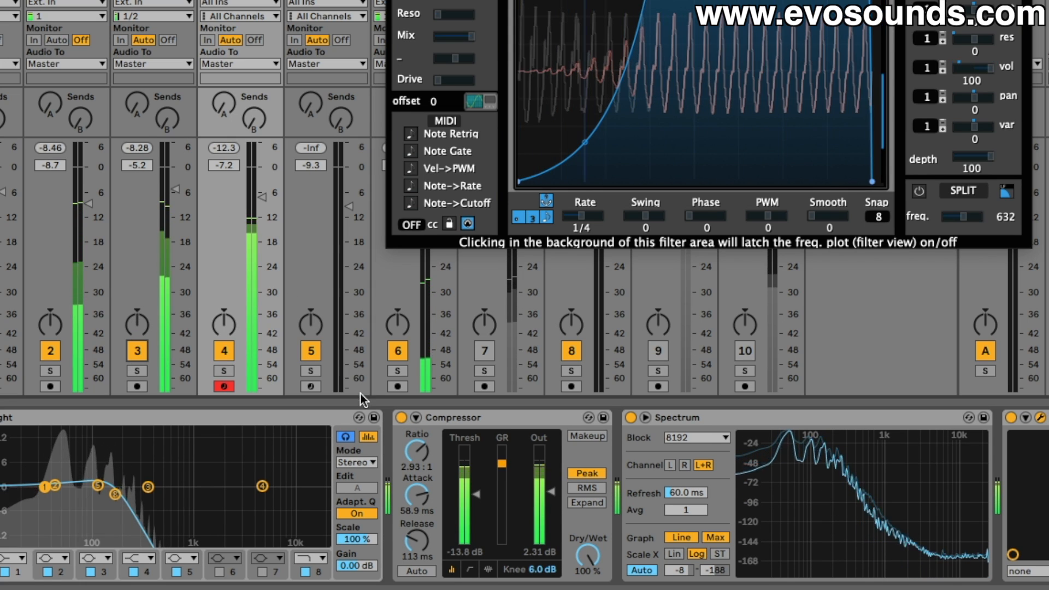
click(399, 420)
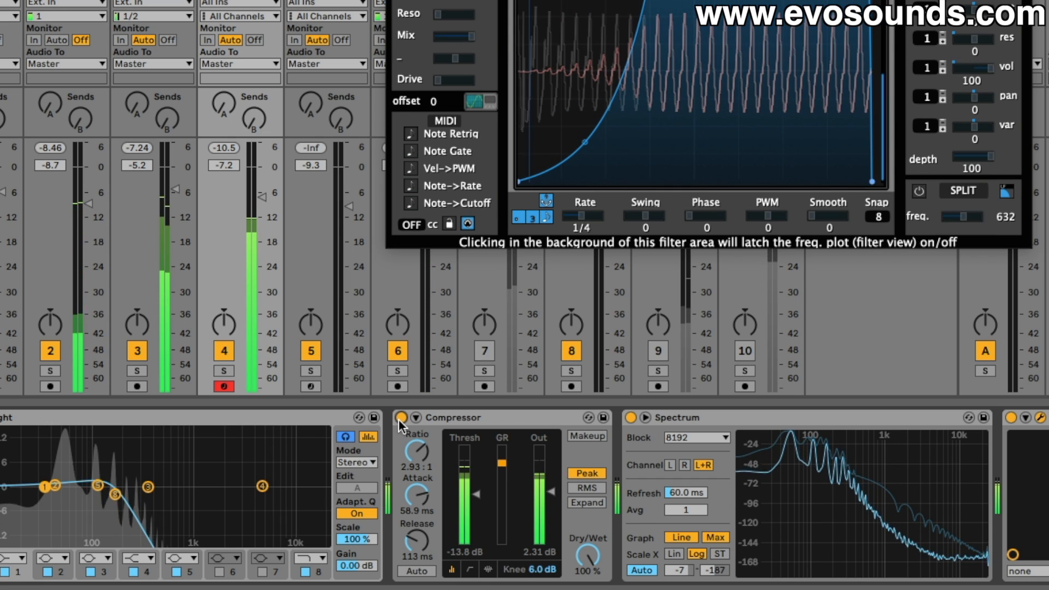
click(401, 419)
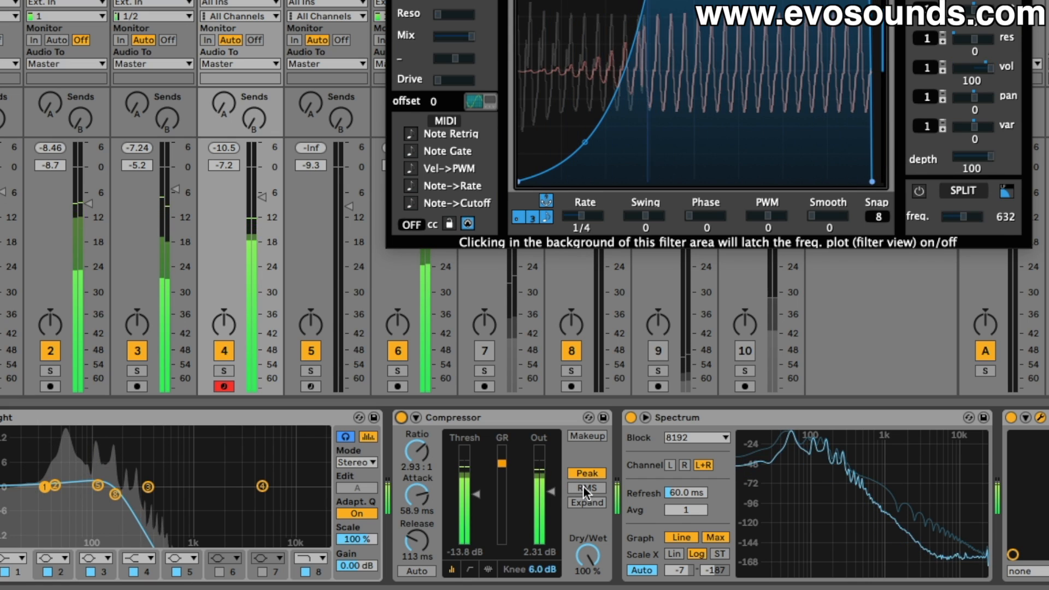
click(401, 419)
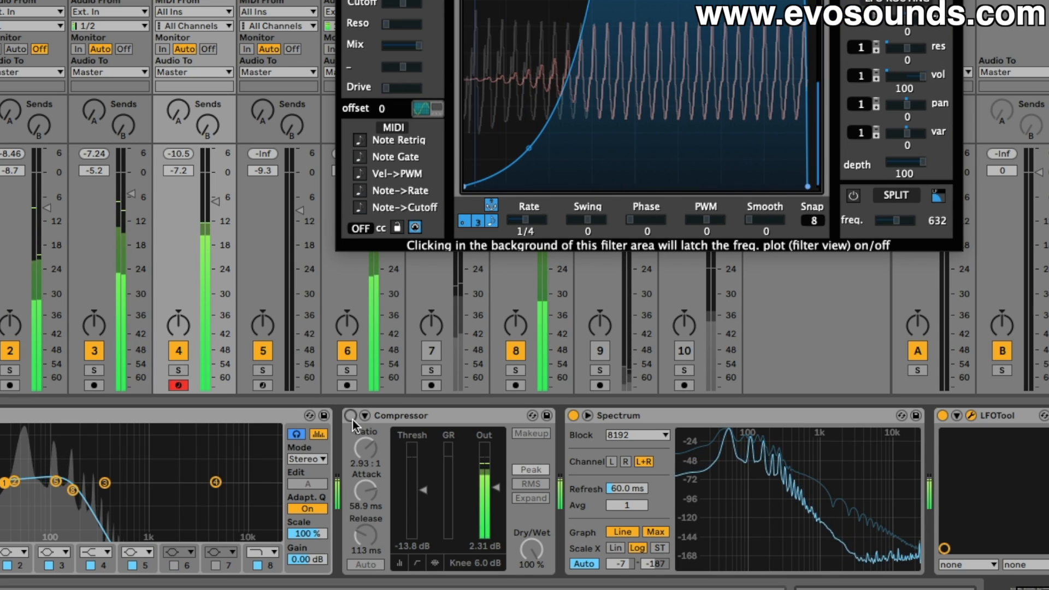
click(352, 418)
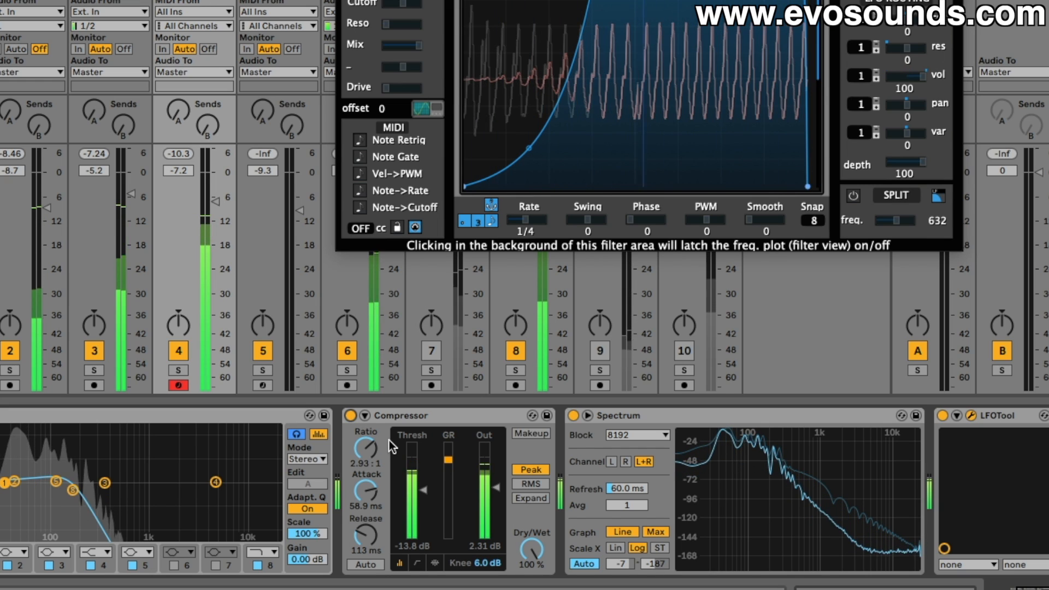
key(space)
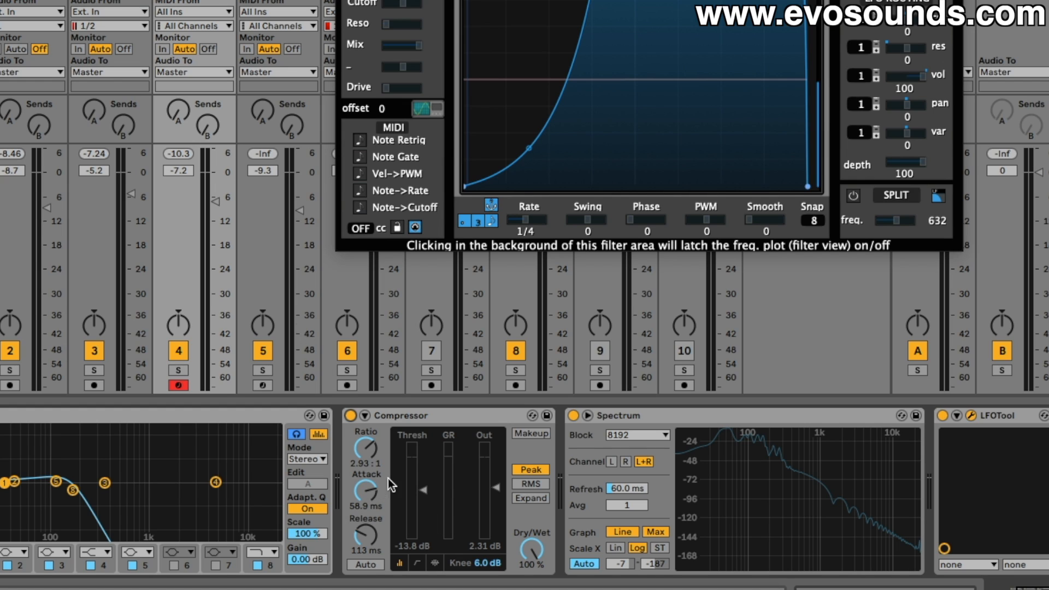
Solo the Bass track with LFOTool bypassed and set the Compressor's ratio to 3.07:1 and its attack to 0.02 ms.
click(180, 370)
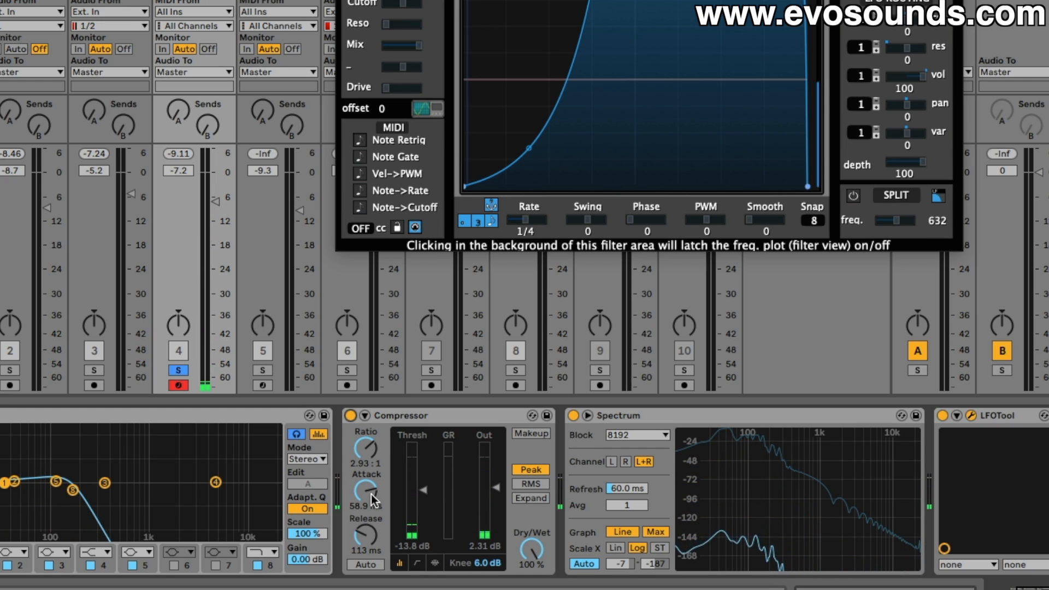
mouse_move(844, 451)
click(943, 416)
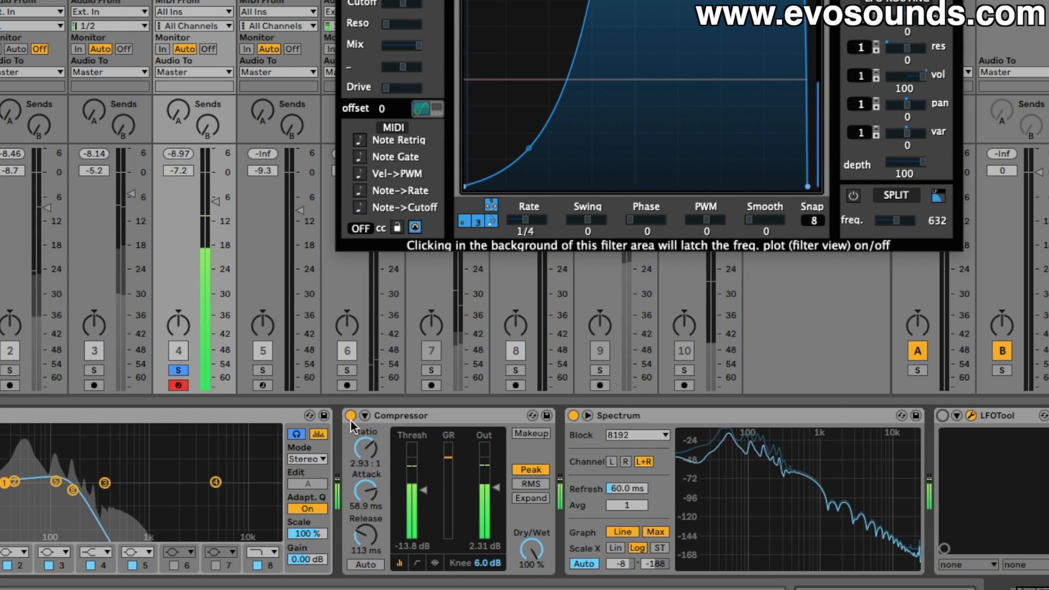
click(367, 454)
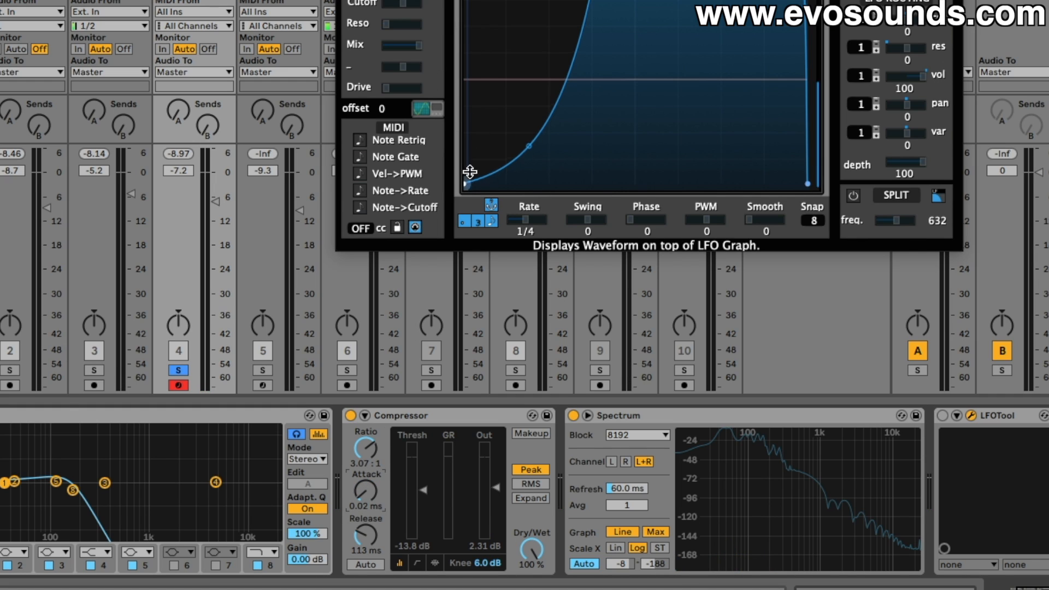
key(space)
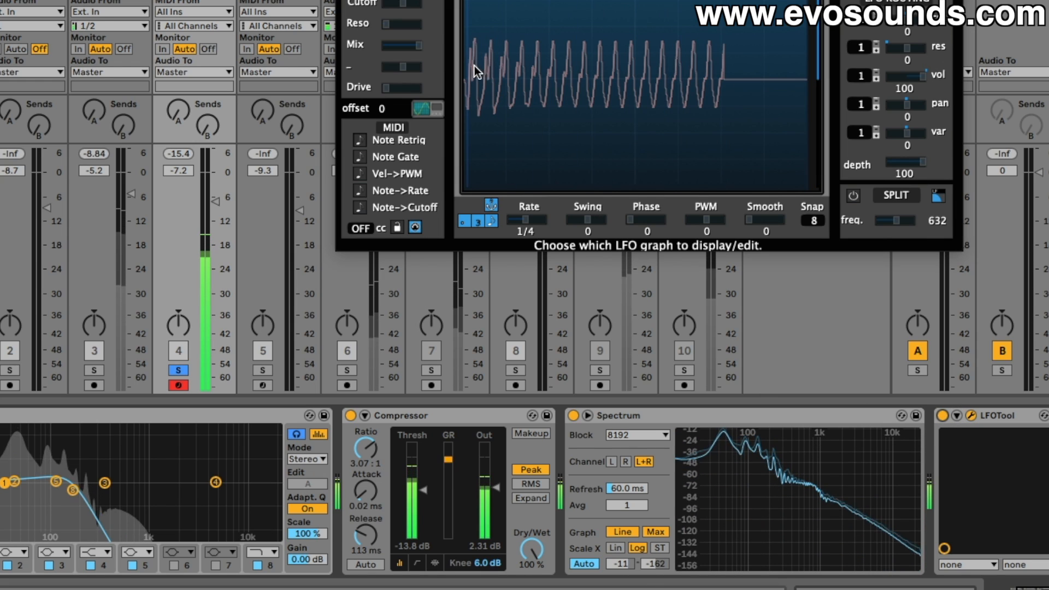
Raise the Compressor's output gain to 5.61 dB and compare the soloed bass with the Compressor bypassed and active.
click(351, 416)
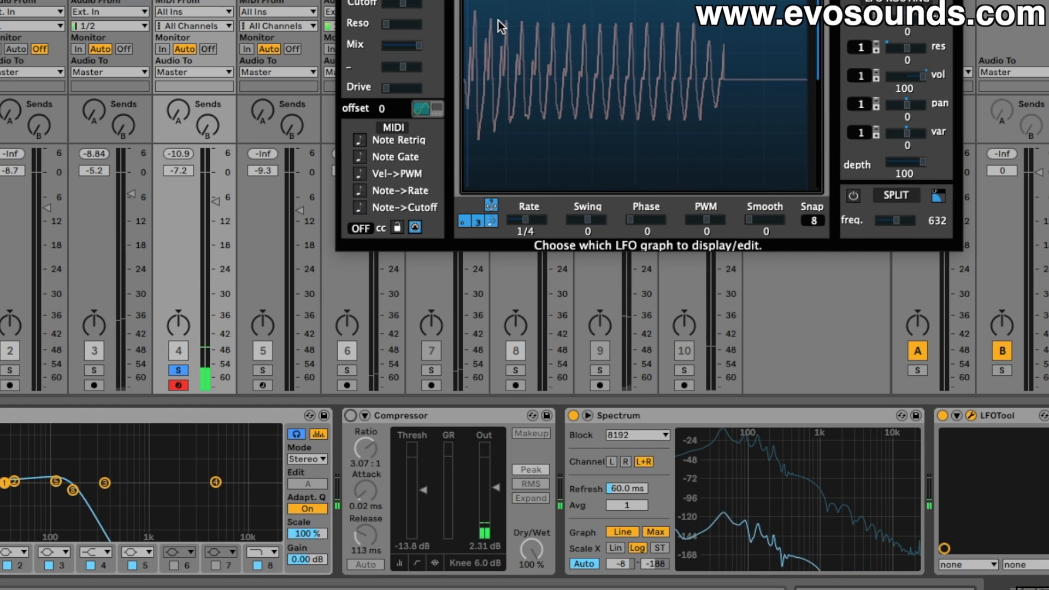
click(352, 415)
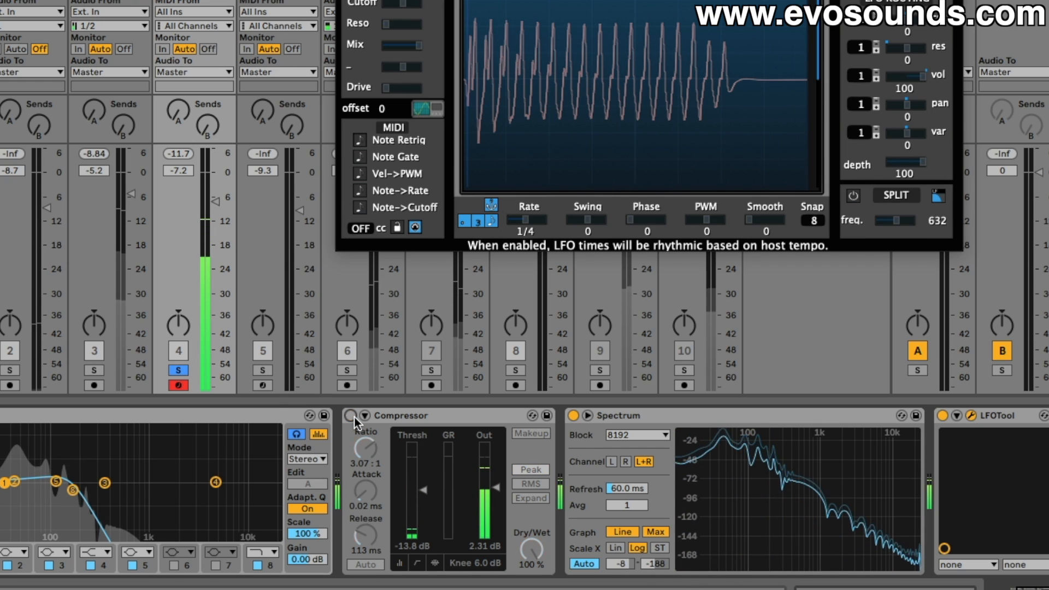
drag(497, 488, 496, 483)
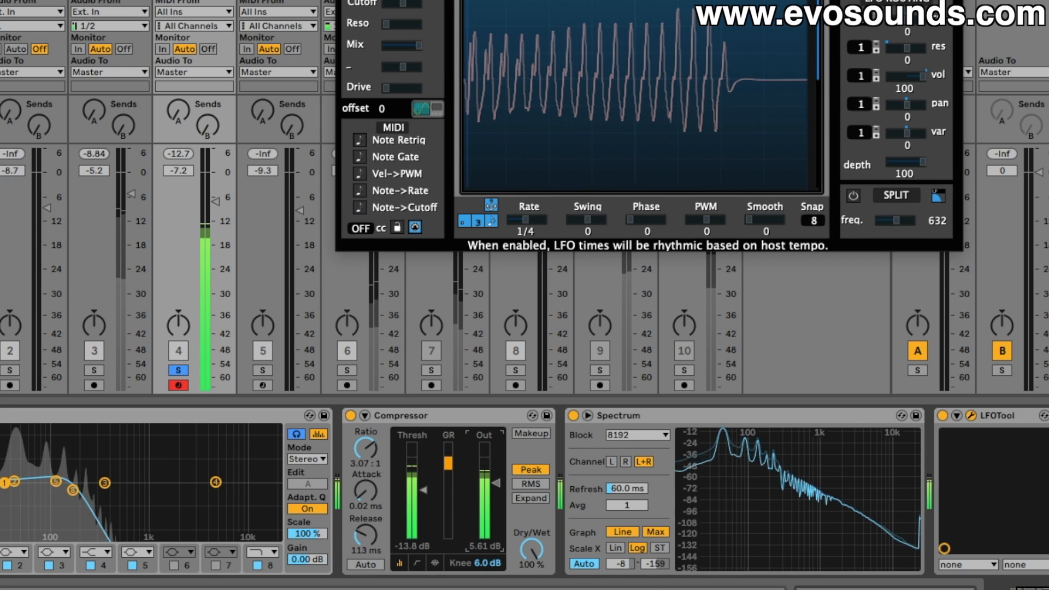
click(350, 416)
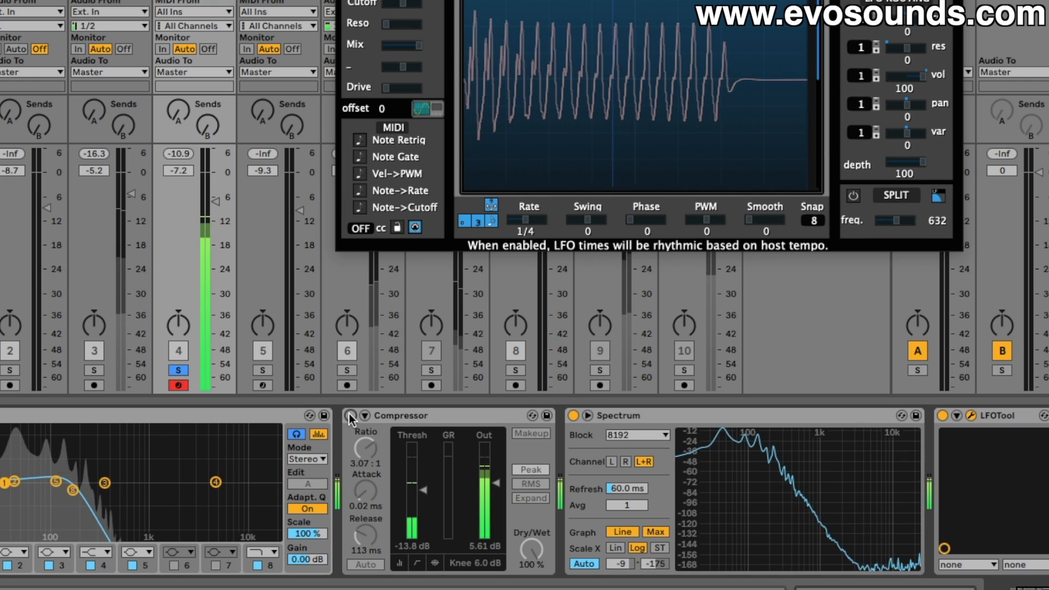
click(350, 415)
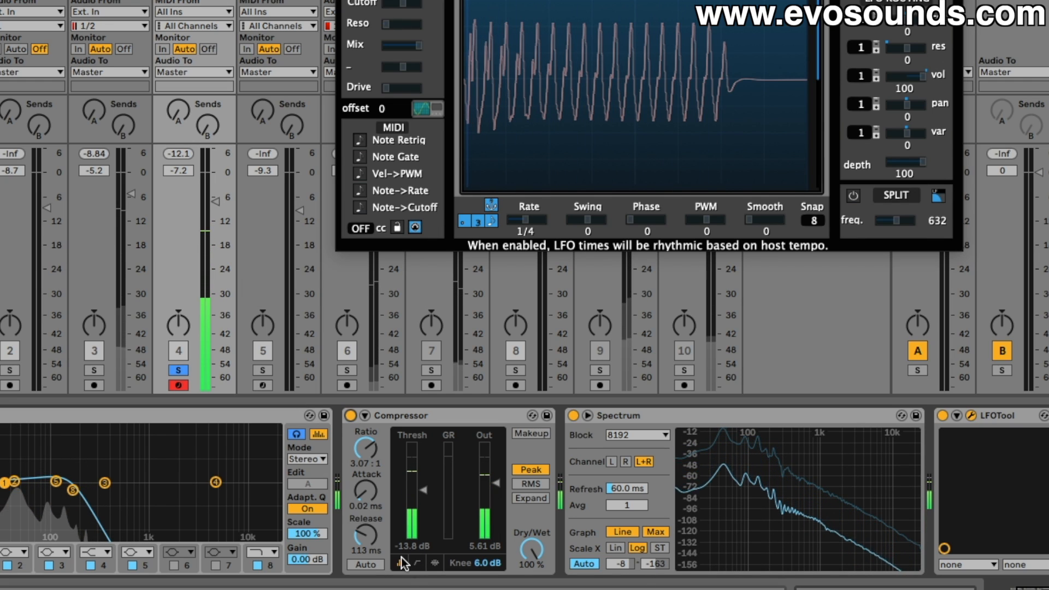
Set the Compressor's release to 121 ms and its attack to 0.24 ms, and compare the bass with and without compression.
drag(365, 531, 365, 529)
drag(365, 492, 365, 476)
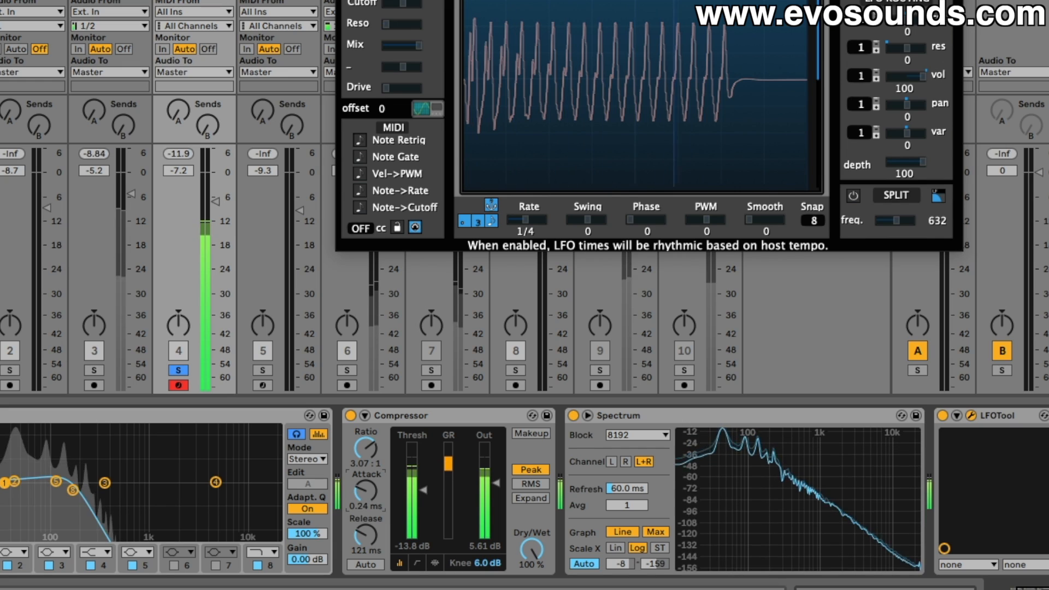
click(351, 416)
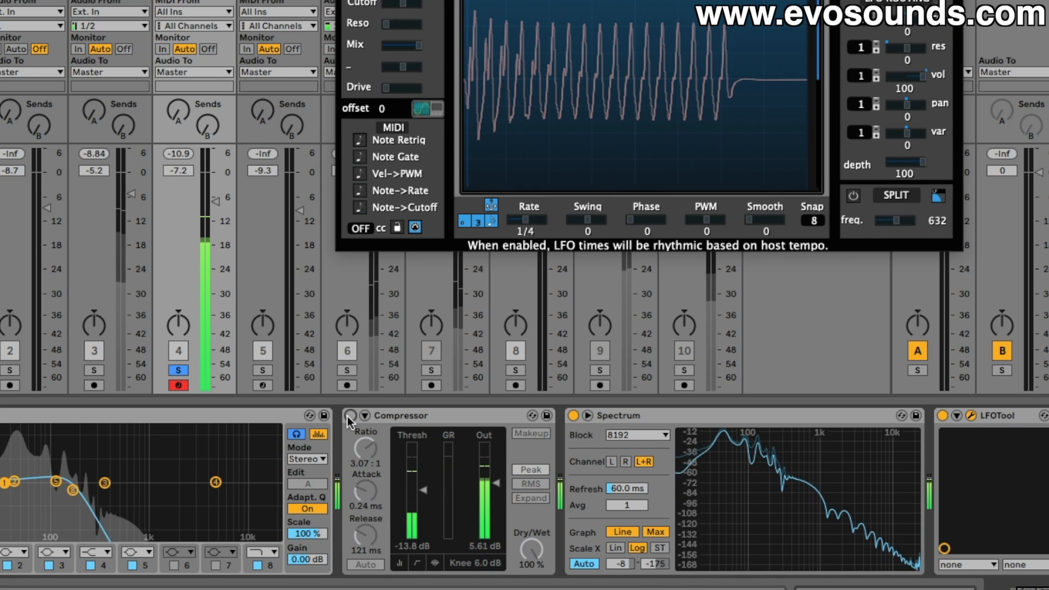
click(350, 416)
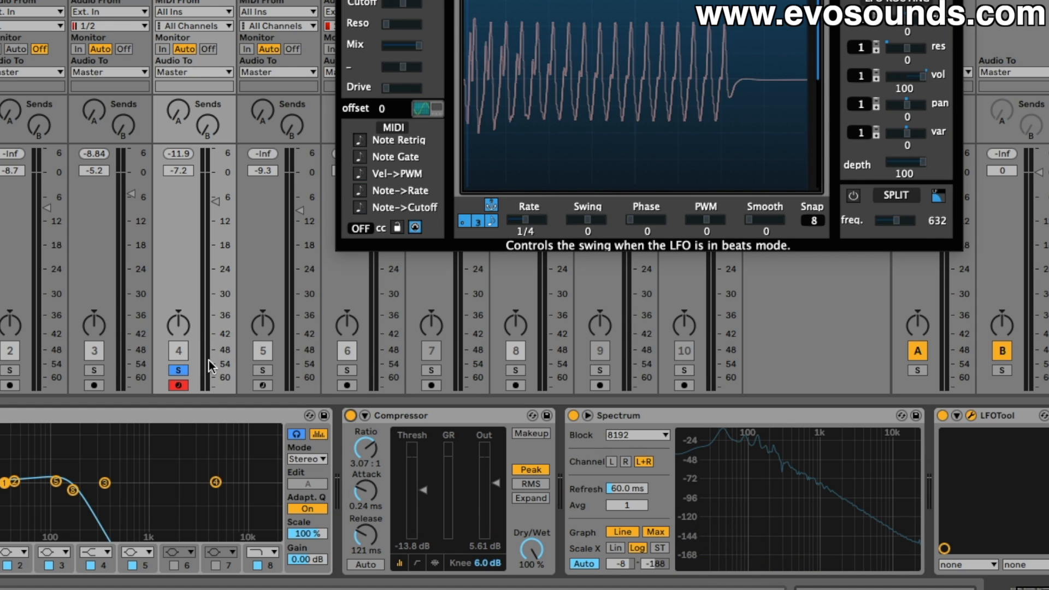
Unsolo the Bass track and listen to the Compressor bypassed and active within the full mix.
click(184, 370)
key(space)
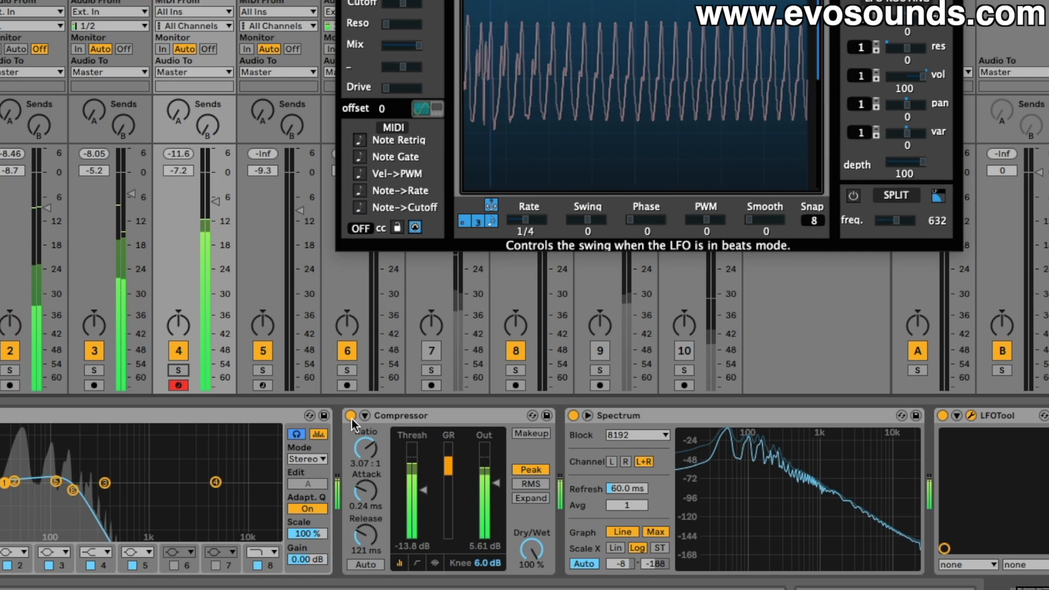
key(space)
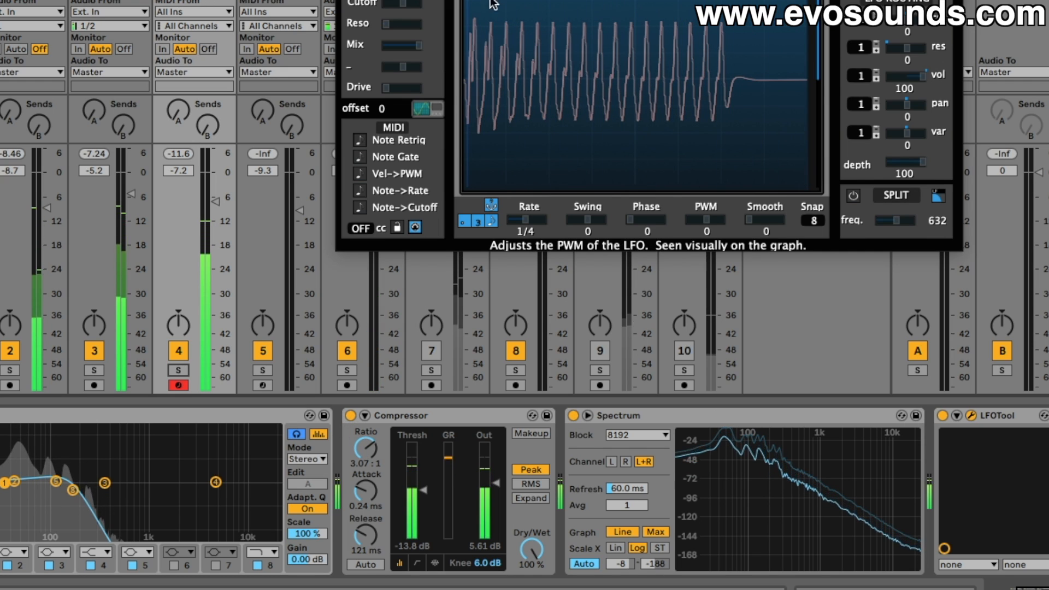
key(space)
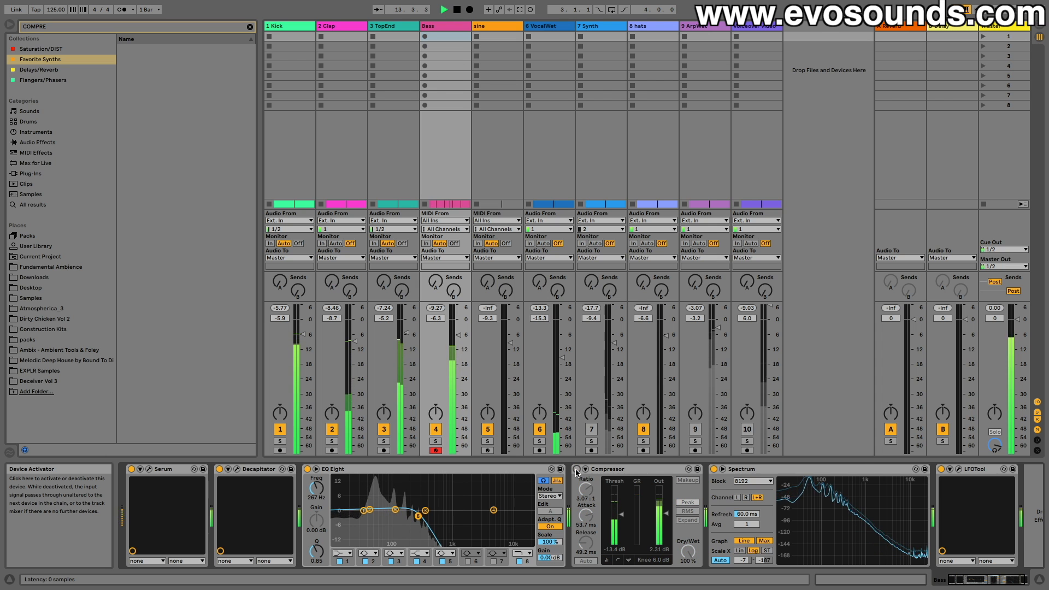
click(577, 469)
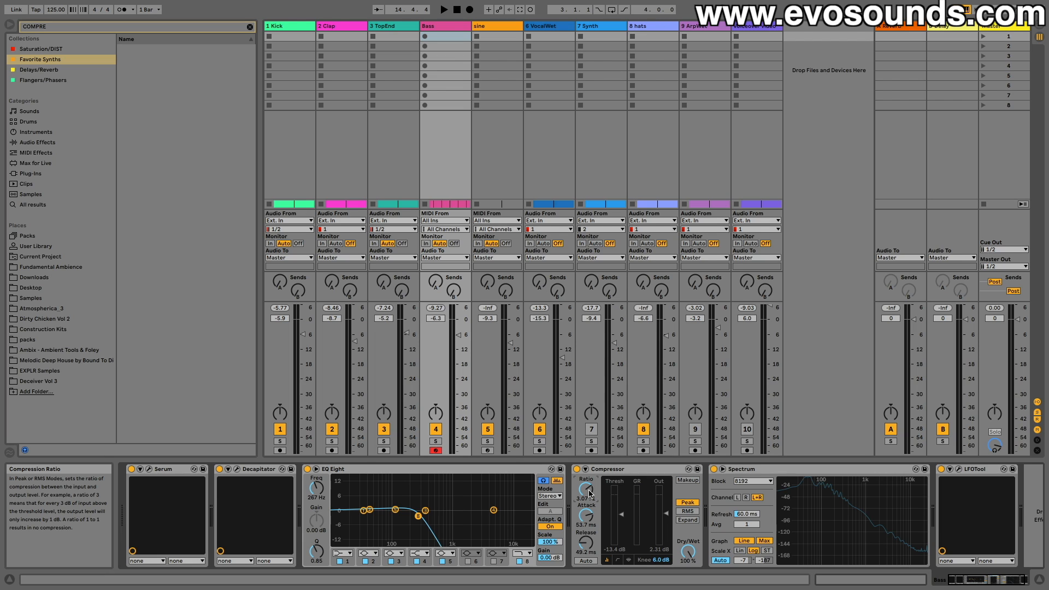
Solo the Bass track to compare it with the Compressor bypassed and active, and unsolo it again.
click(435, 441)
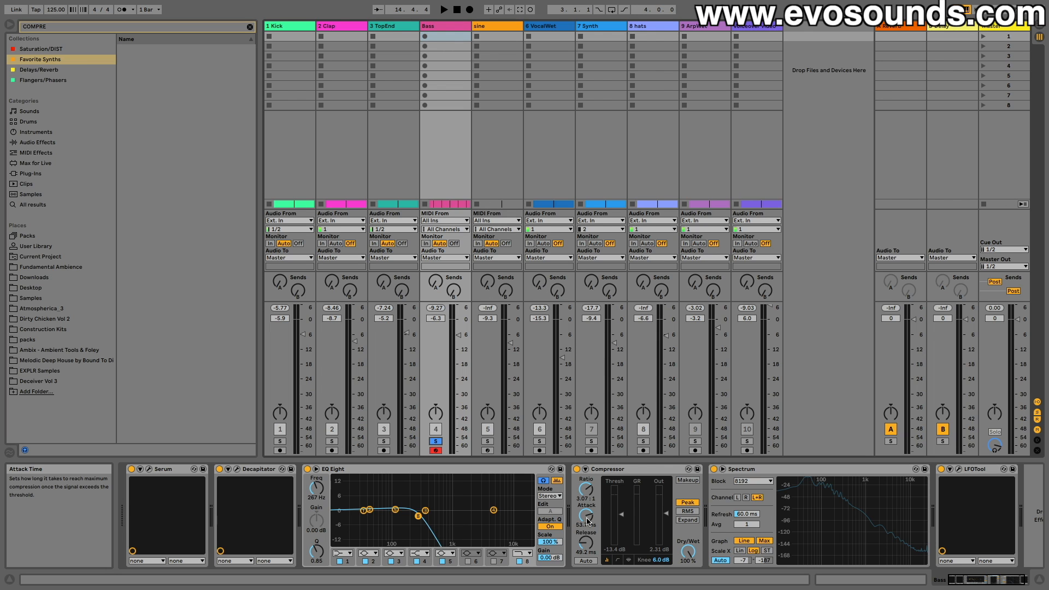
key(space)
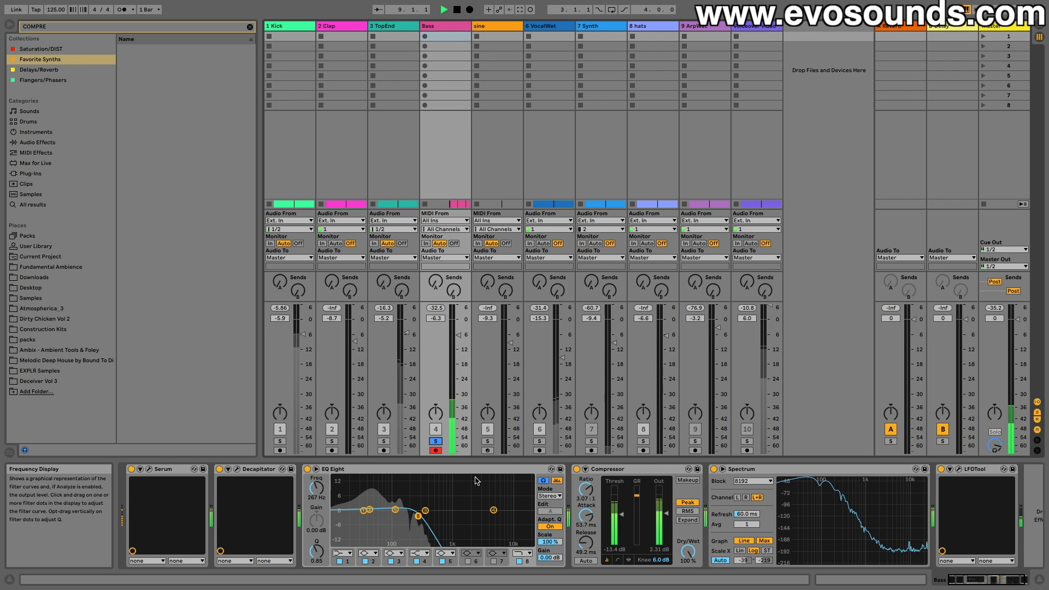
click(577, 470)
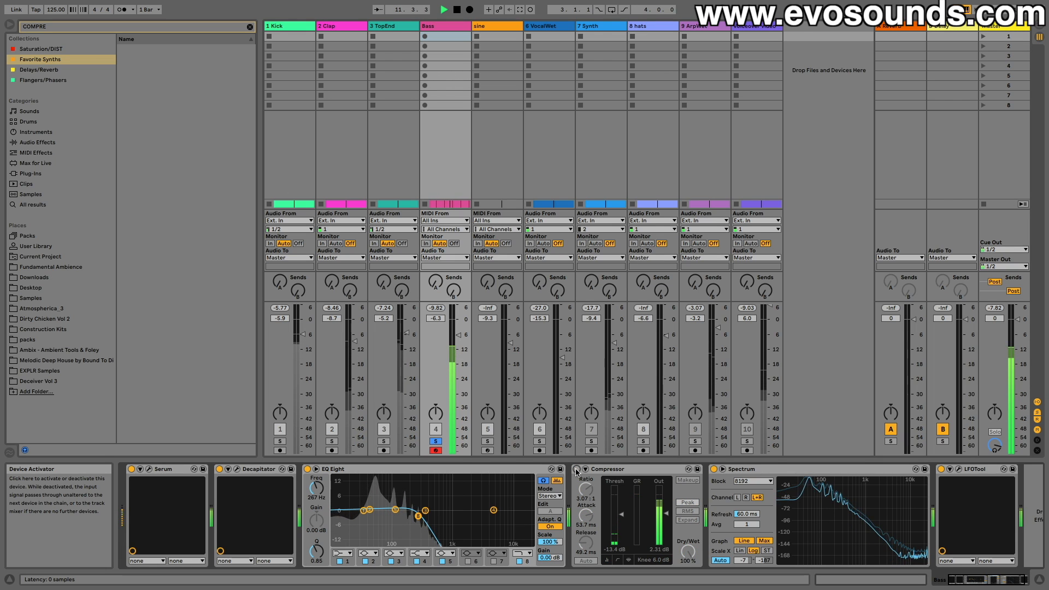
click(576, 469)
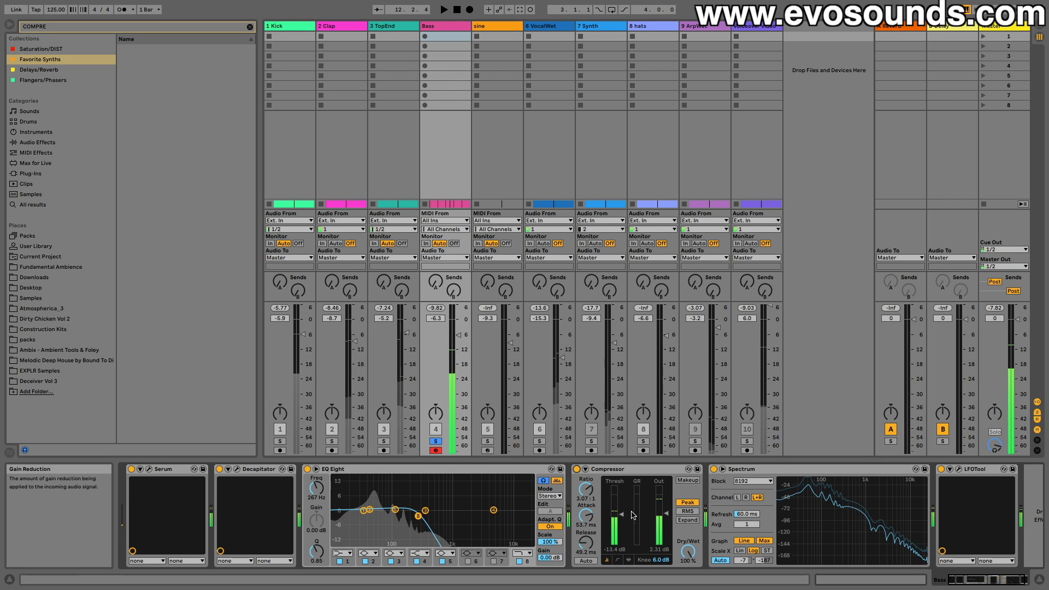
click(437, 441)
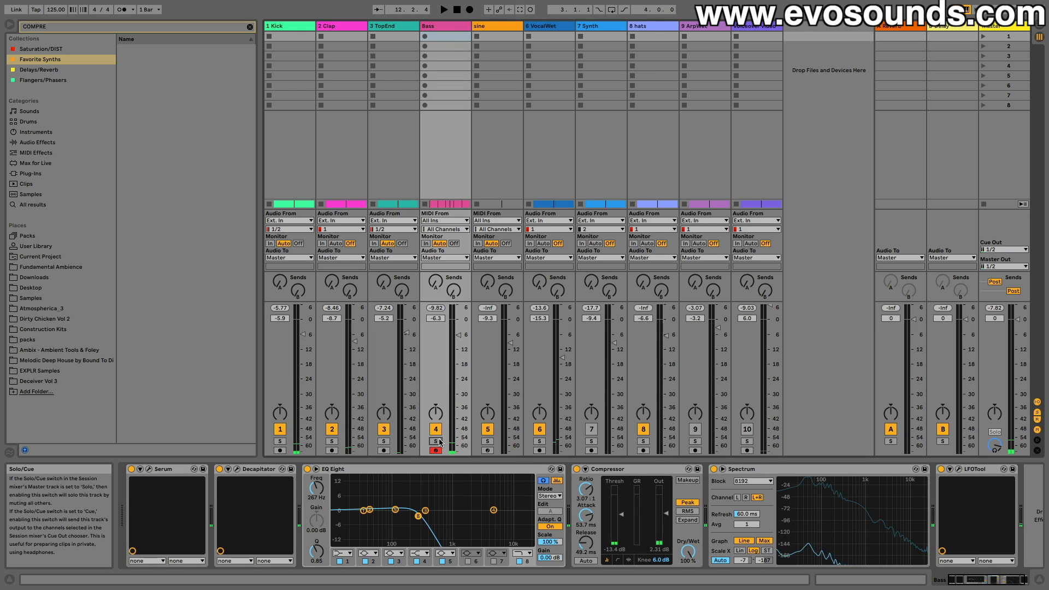
Play the full mix and lower the Bass track's volume to -7.6 dB.
click(960, 470)
click(538, 177)
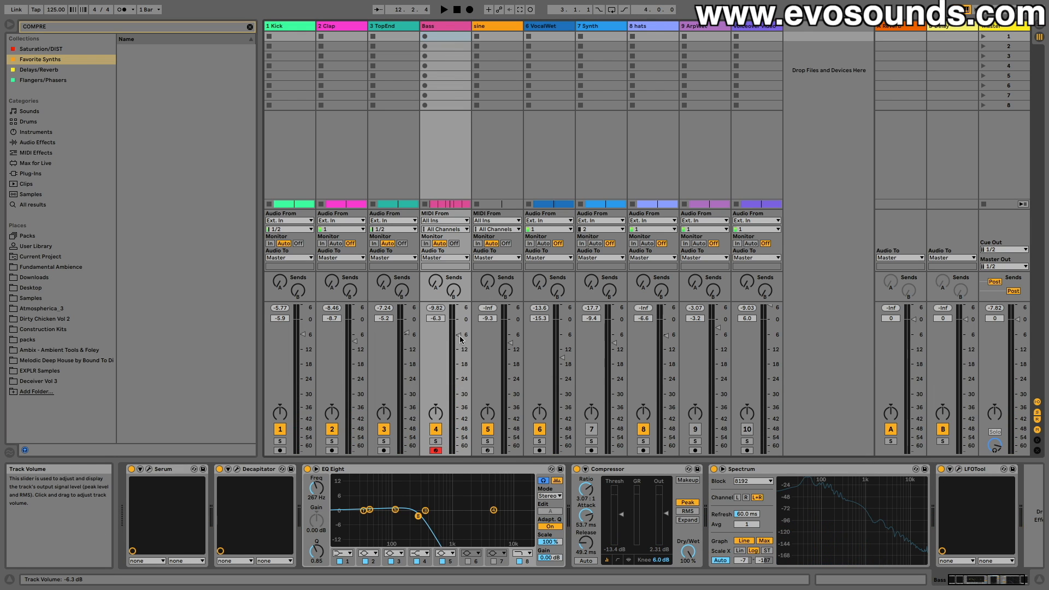
key(space)
drag(458, 334, 459, 338)
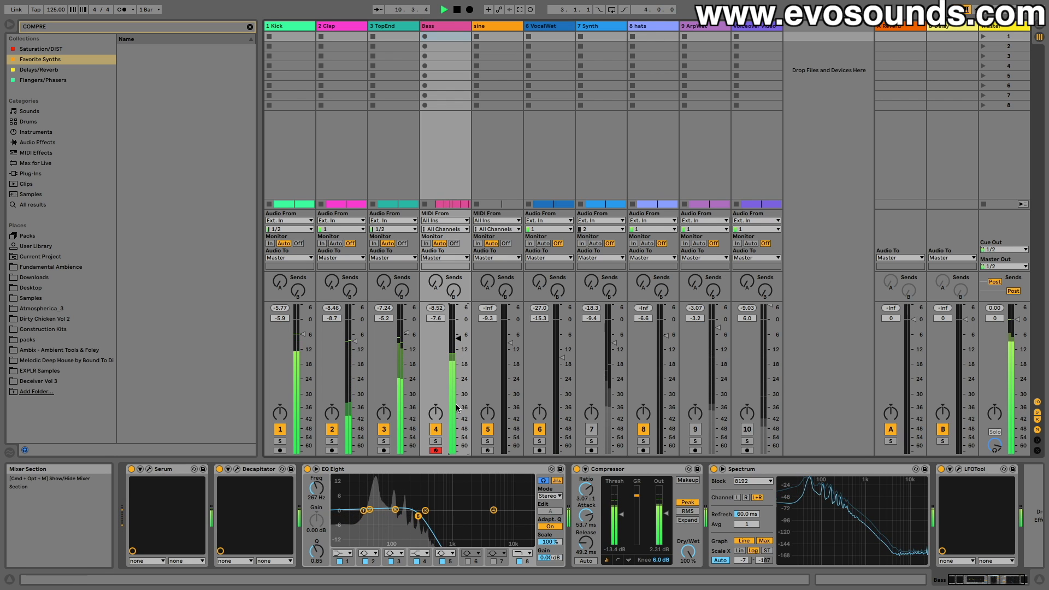
Bypass the Compressor and Decapitator and reorder the Bass chain so EQ Eight and LFOTool come before Decapitator.
click(577, 469)
key(space)
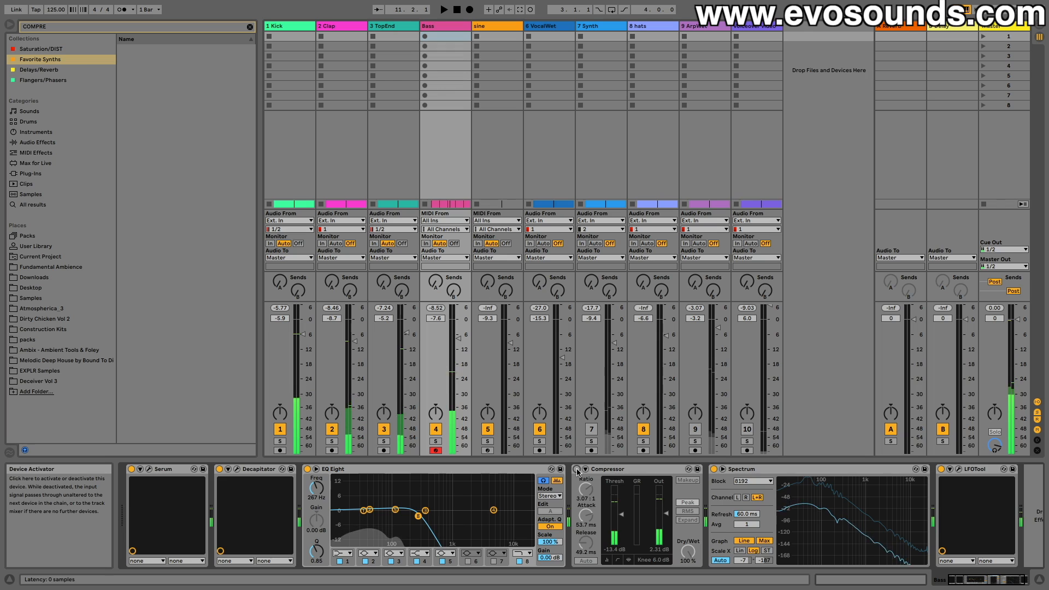
click(220, 469)
drag(341, 470, 241, 487)
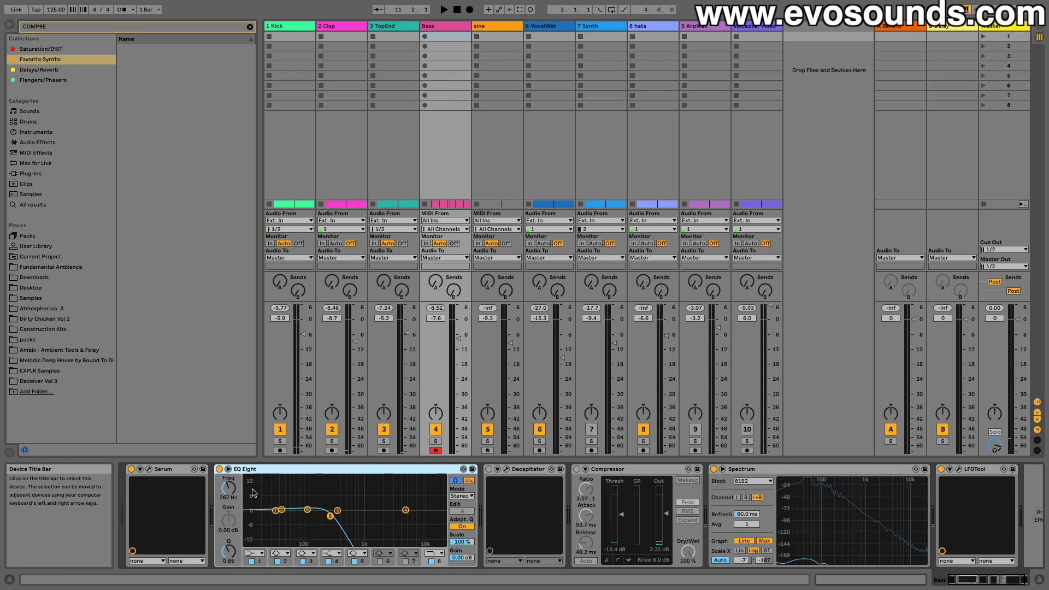
drag(976, 469, 488, 494)
Play the mix with the rearranged Bass chain and set the Bass track's volume to -6.0 dB.
key(space)
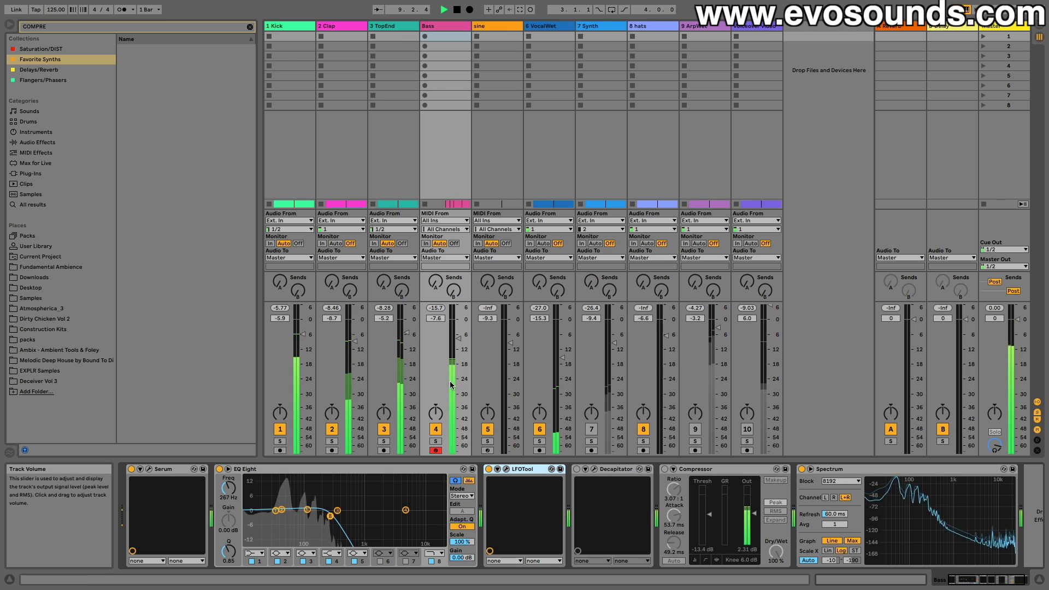
drag(459, 338, 459, 334)
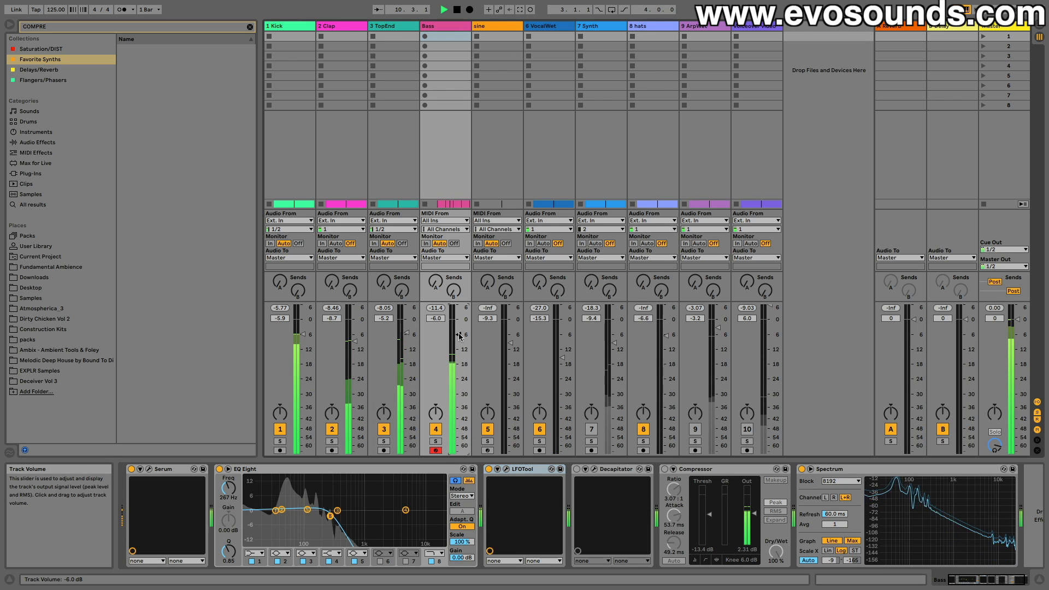
Reactivate Decapitator and the Compressor, moving Decapitator back before EQ Eight and the Compressor back before LFOTool.
click(576, 470)
key(space)
drag(613, 470, 225, 506)
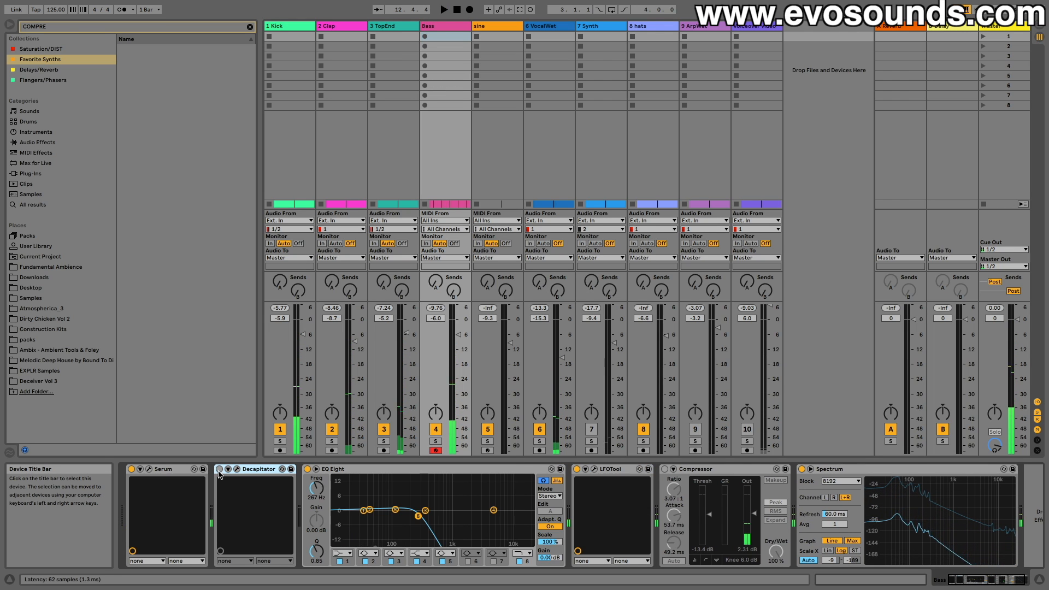
drag(704, 469, 582, 477)
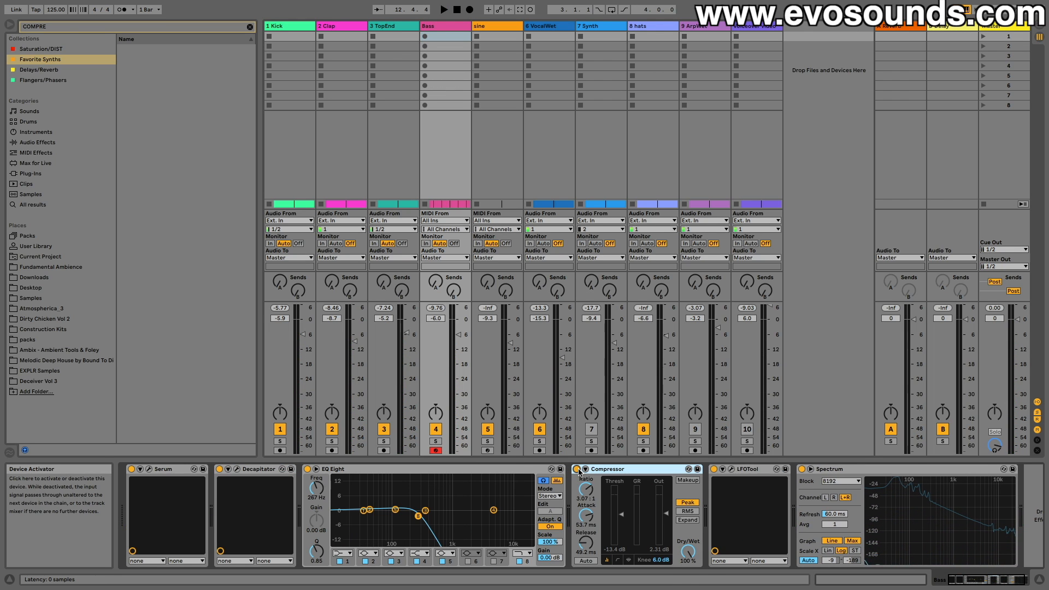
Play the mix, set the Bass track's volume to -6.3 dB, and compare the sound with Decapitator and the Compressor bypassed and reactivated.
key(space)
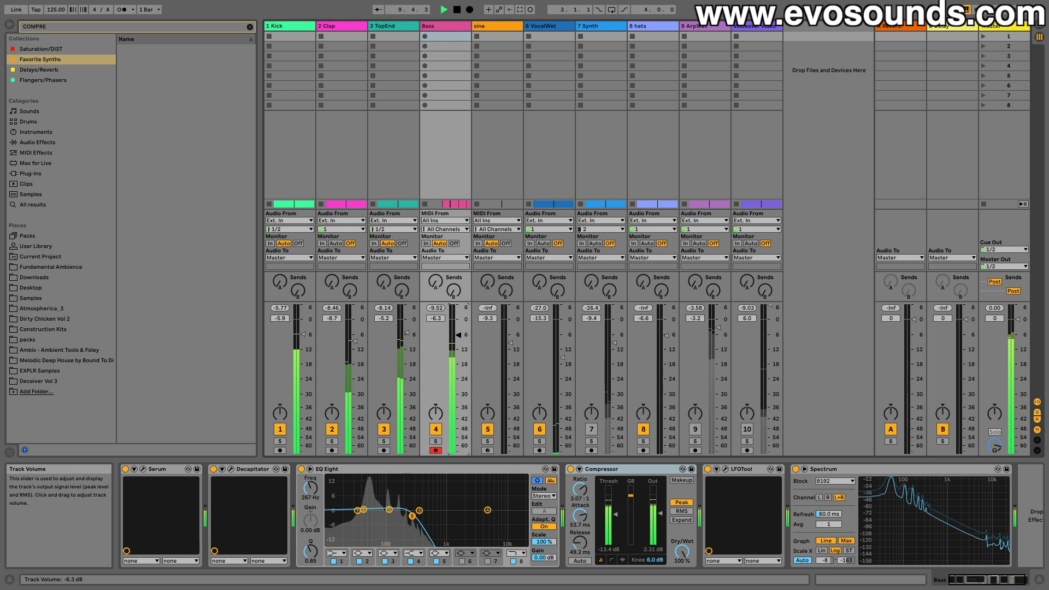
click(214, 469)
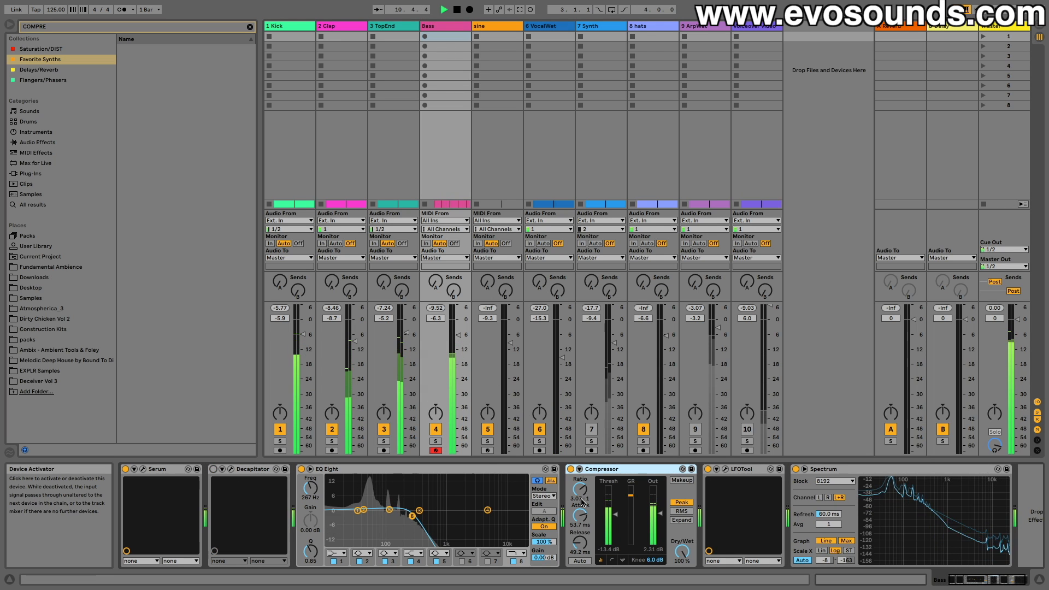
click(569, 470)
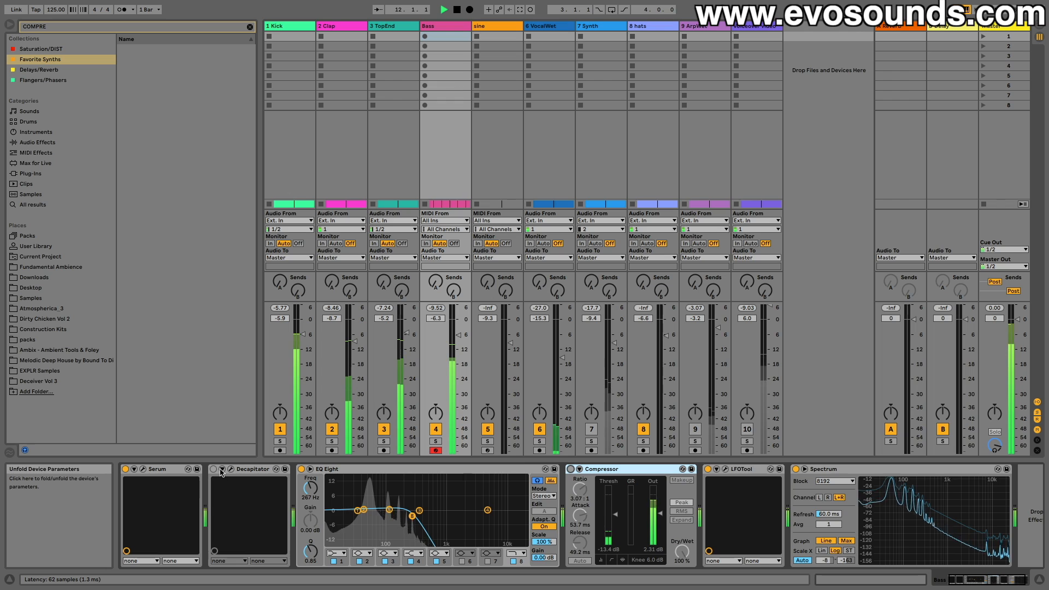
click(571, 469)
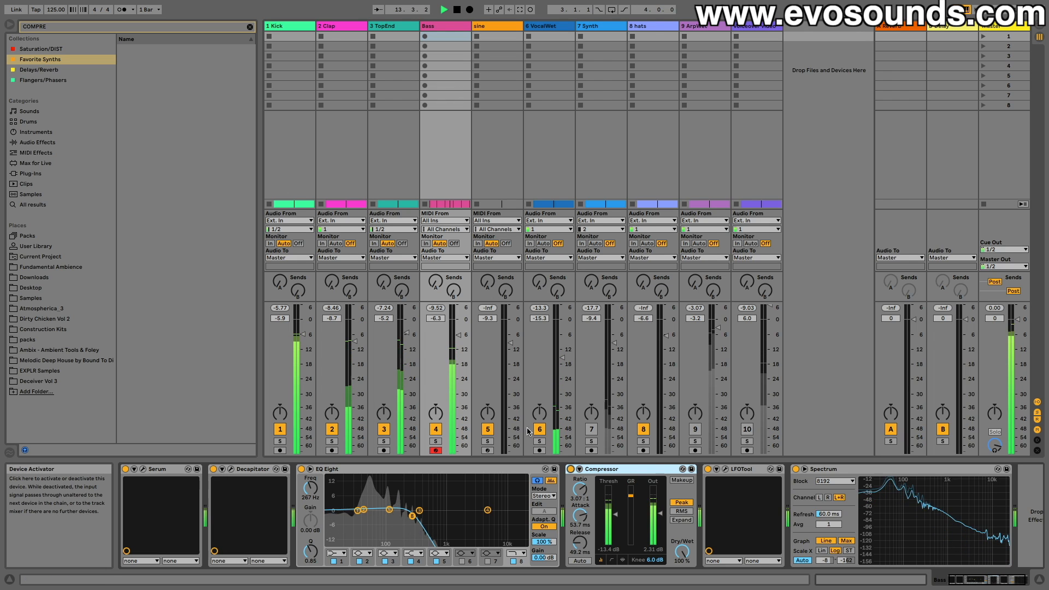
Boost the Bass EQ Eight band to 2.11 dB at 163 Hz and set volumes to -5.4 dB for Bass, -6.7 dB for TopEnd and -11.6 dB for hats.
click(462, 336)
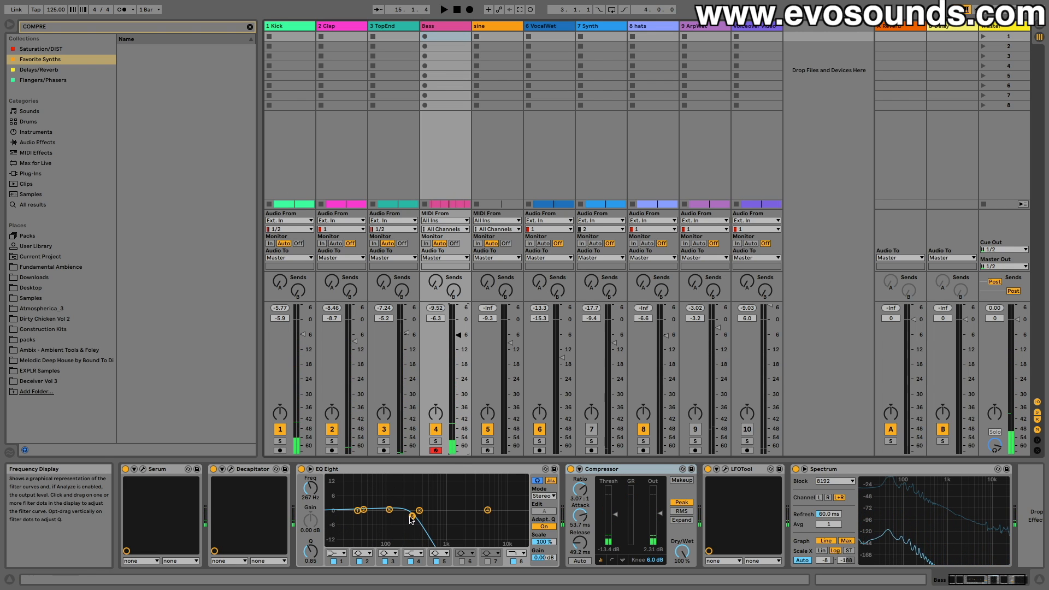
key(space)
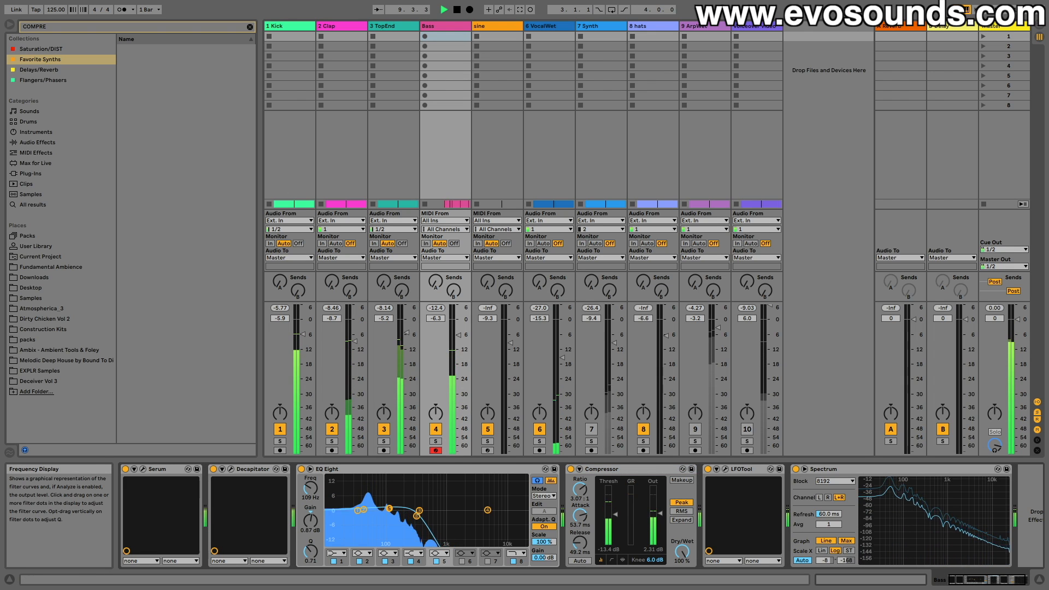
key(Tab)
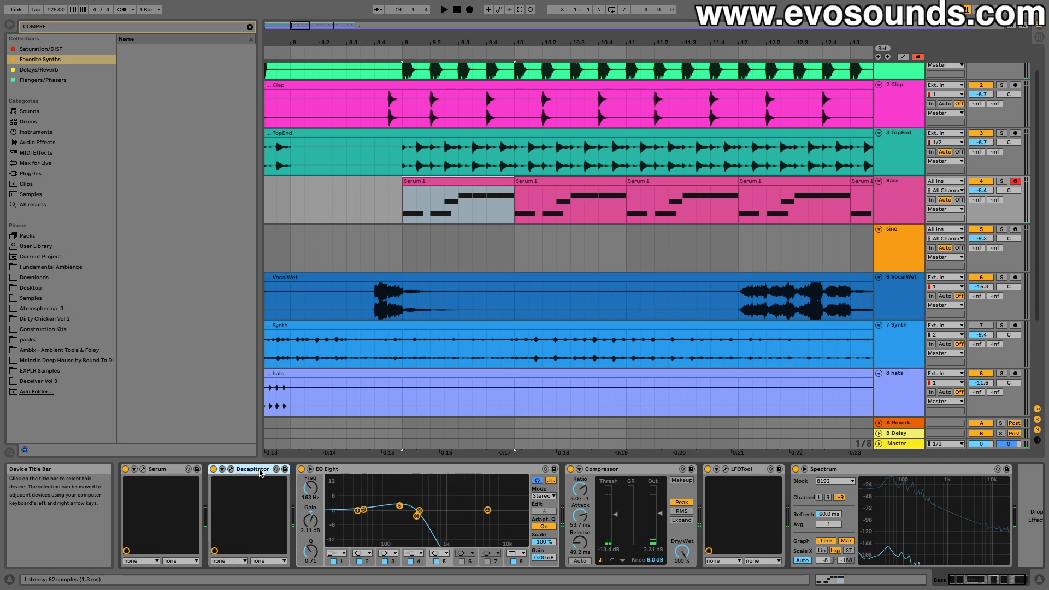
Review the order of EQ Eight, the Compressor and Decapitator in the Bass chain.
click(383, 469)
click(622, 470)
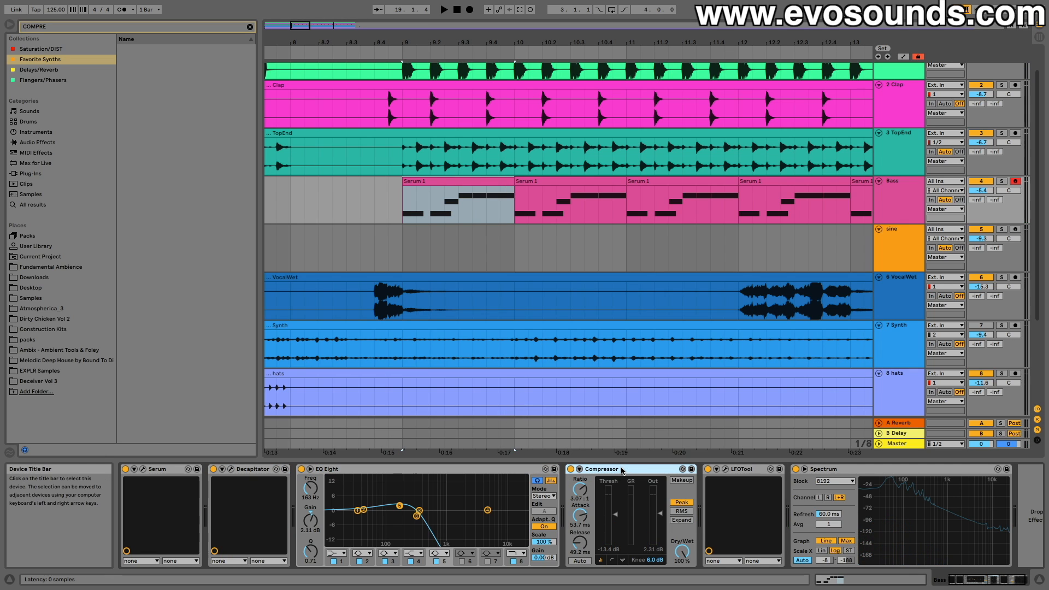
click(240, 470)
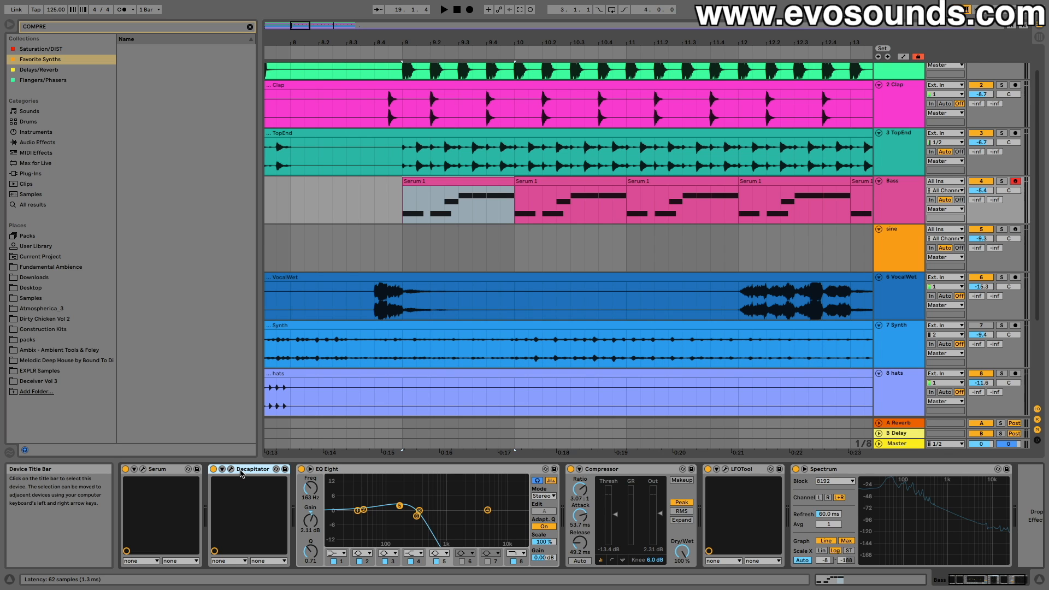
key(Tab)
key(Tab)
Play the arrangement from position 9.3.3 within the first Bass clip and clear the browser search.
click(473, 209)
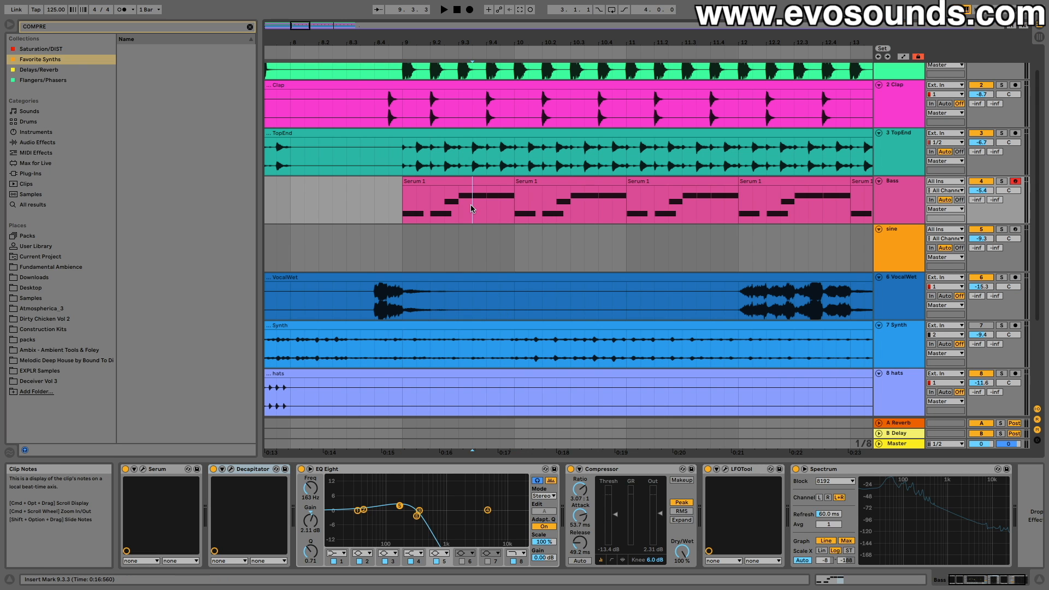
key(space)
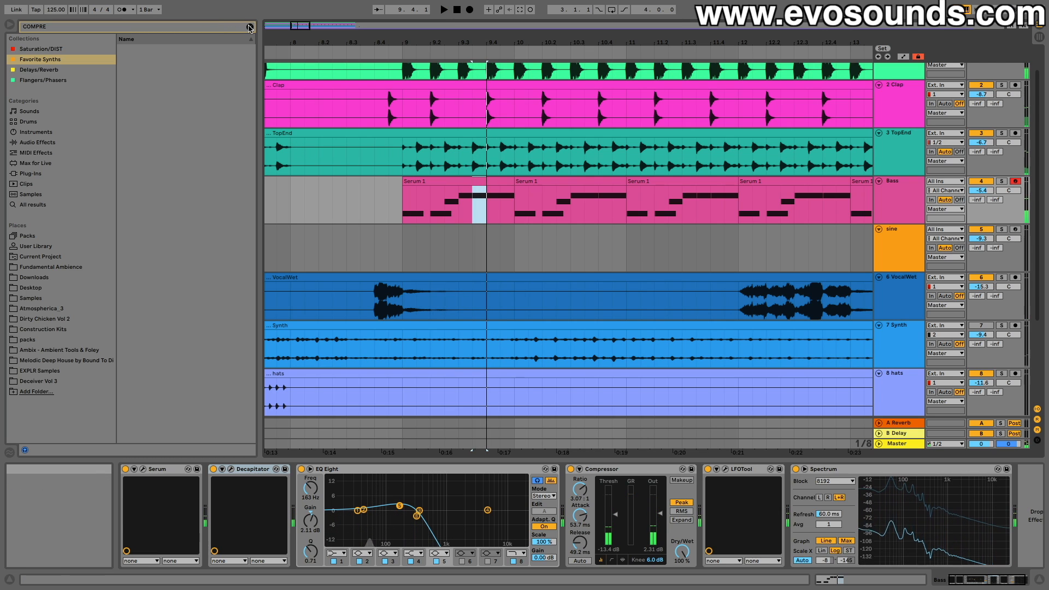
key(super+f)
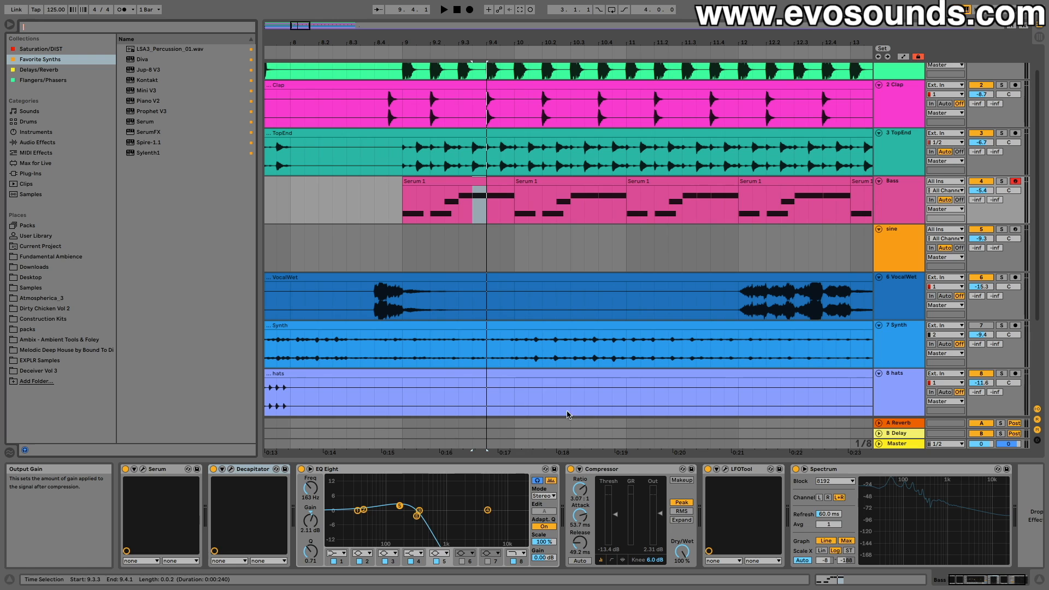
Open the first Bass clip's notes and mark the A3 note just before beat 1.4.1, then return to the Bass device chain.
double_click(493, 182)
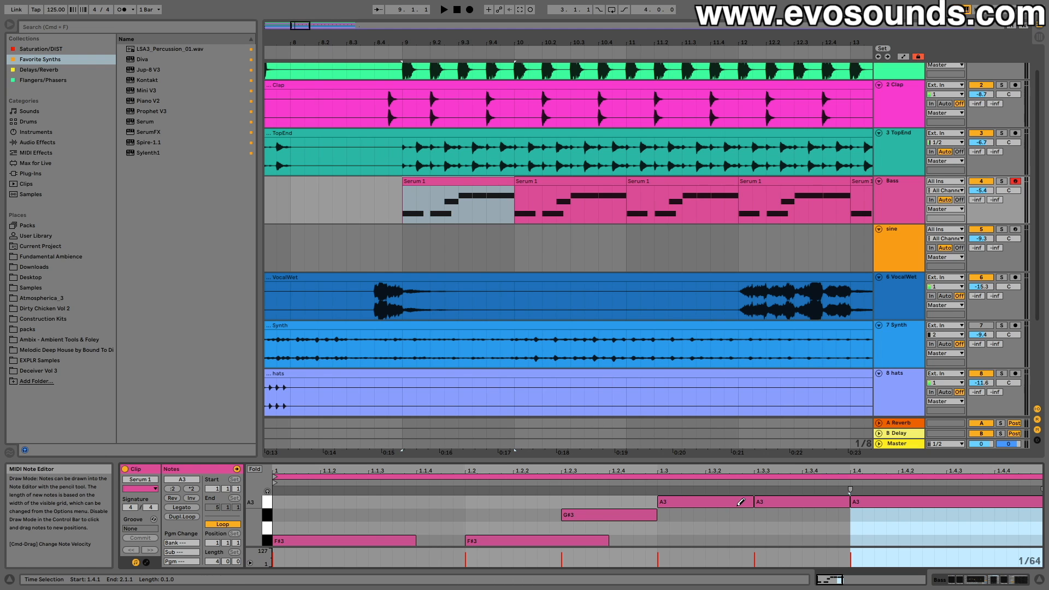
drag(752, 505, 849, 508)
click(891, 237)
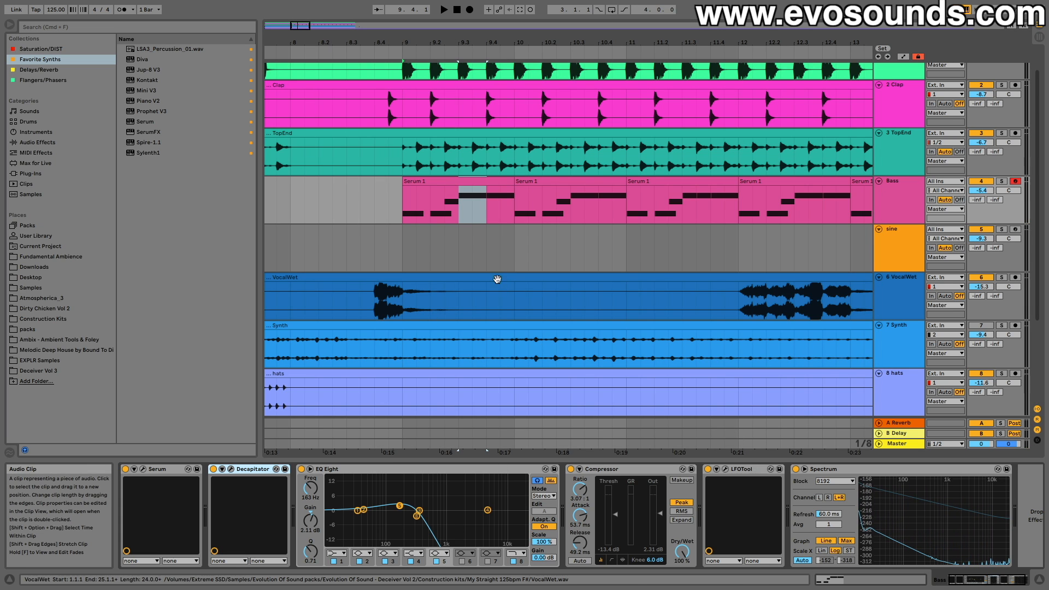
Lower the Env 1 sustain of the Bass track's Serum to -∞ dB and close the synth window.
click(143, 469)
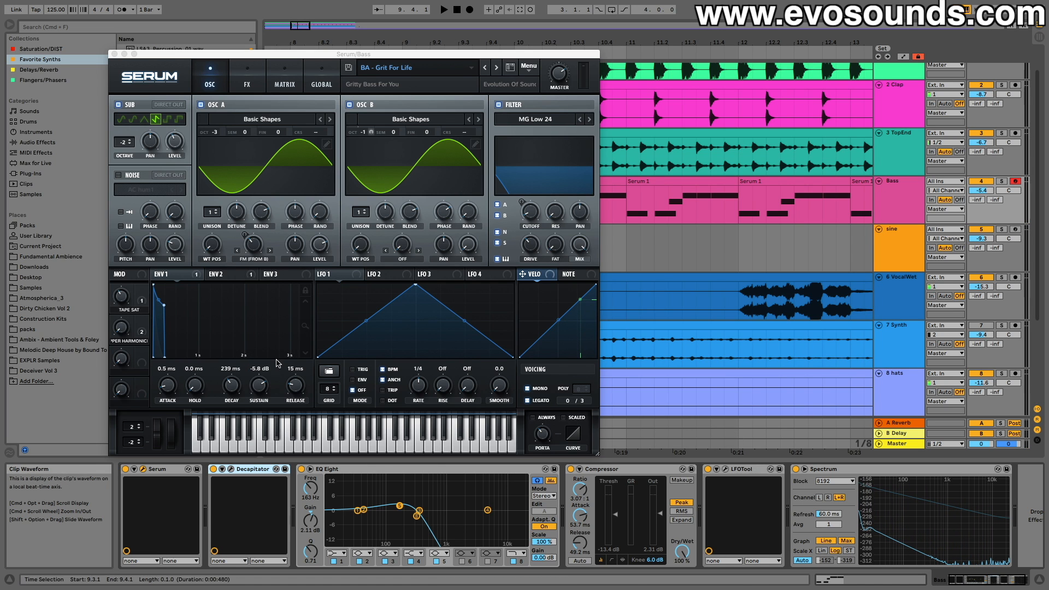
drag(251, 377, 211, 549)
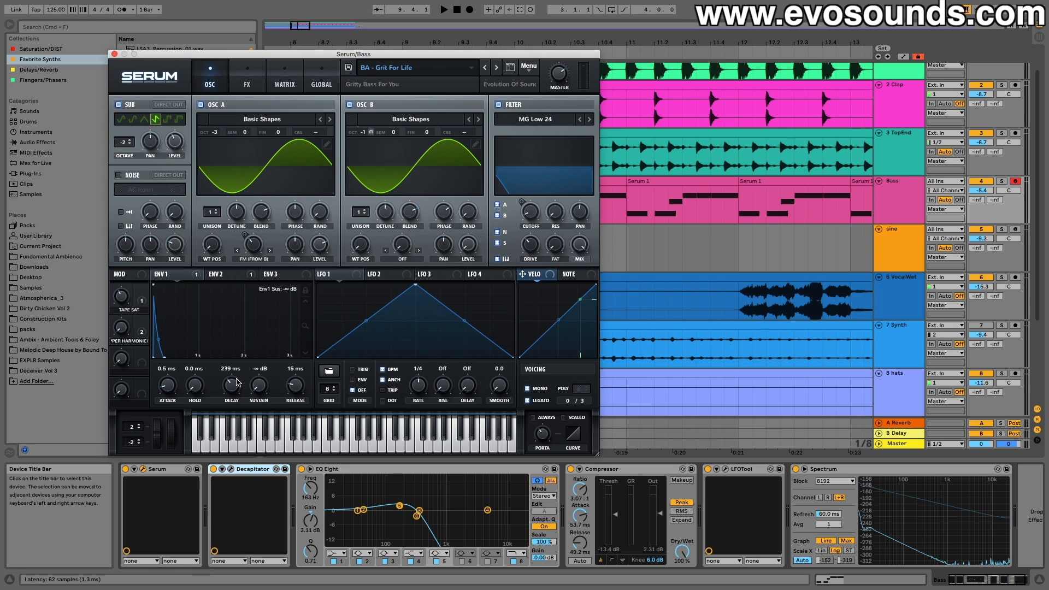
click(115, 53)
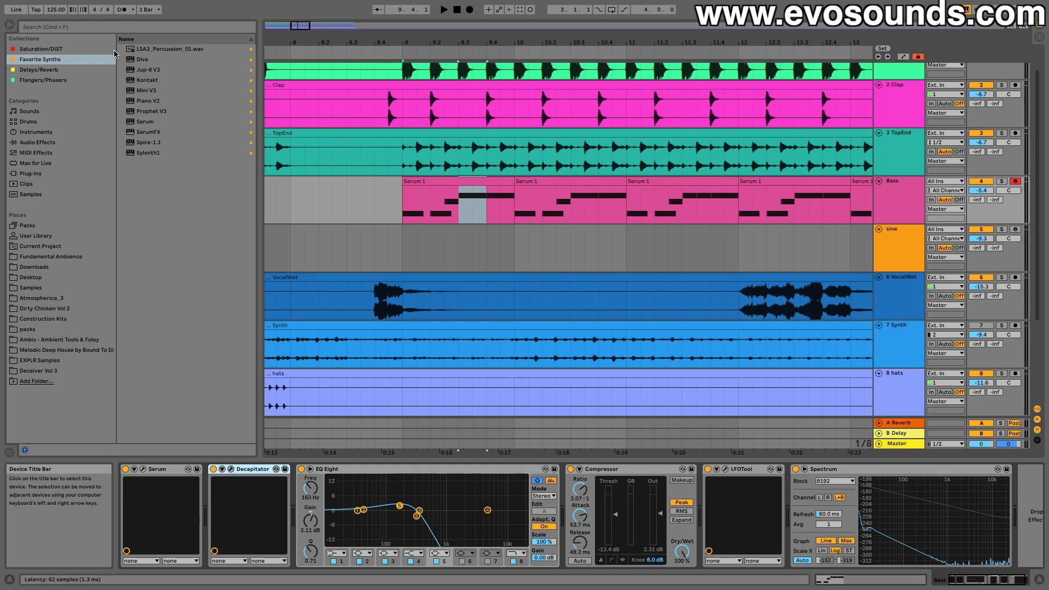
Review the Compressor and EQ Eight on the Bass, and inspect Decapitator's settings in its plug-in window.
click(612, 472)
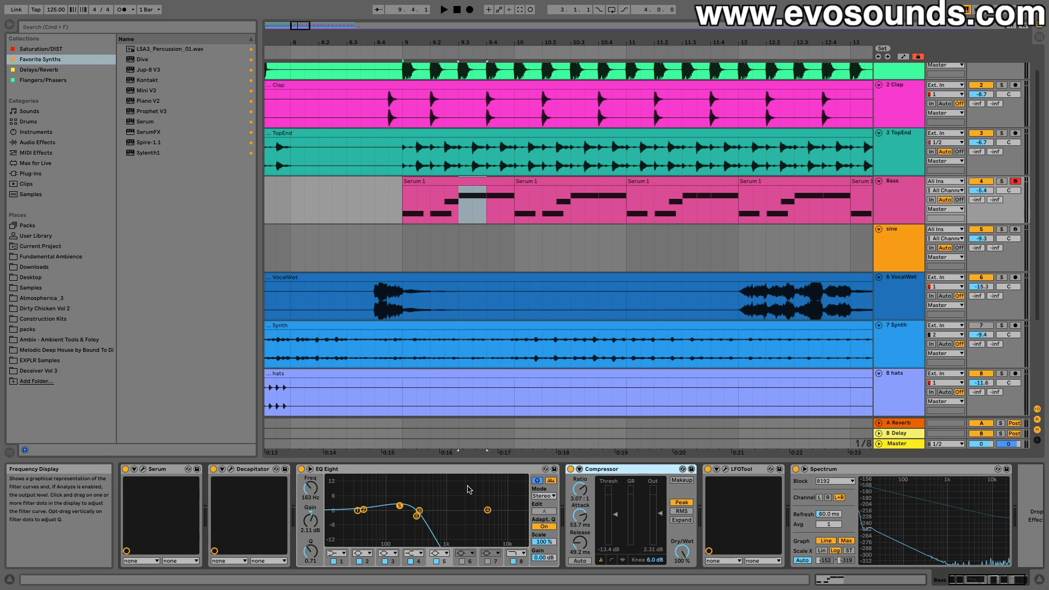
click(451, 470)
click(247, 470)
click(230, 469)
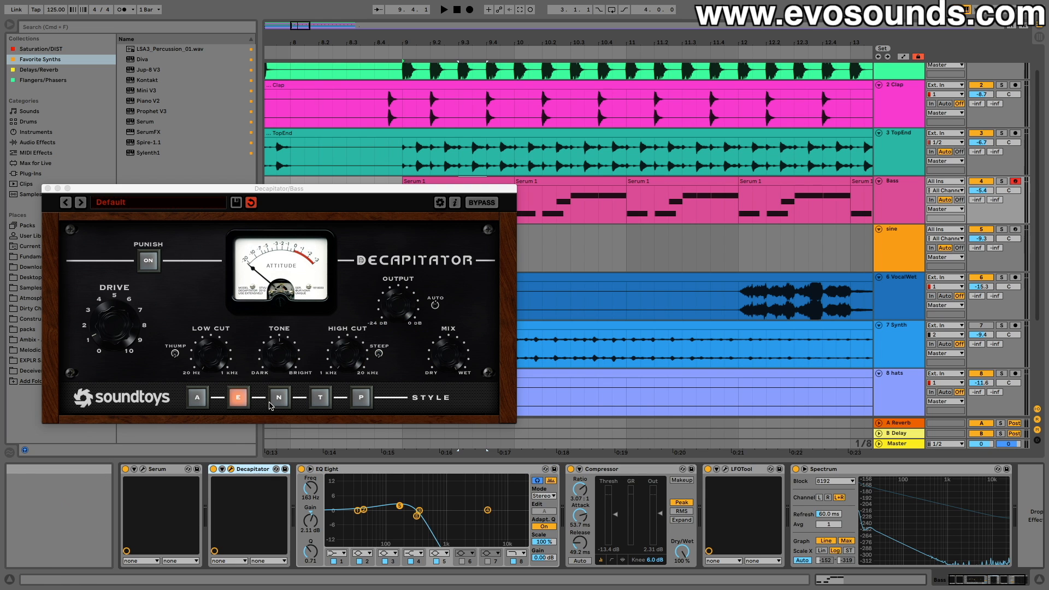
drag(271, 186, 434, 152)
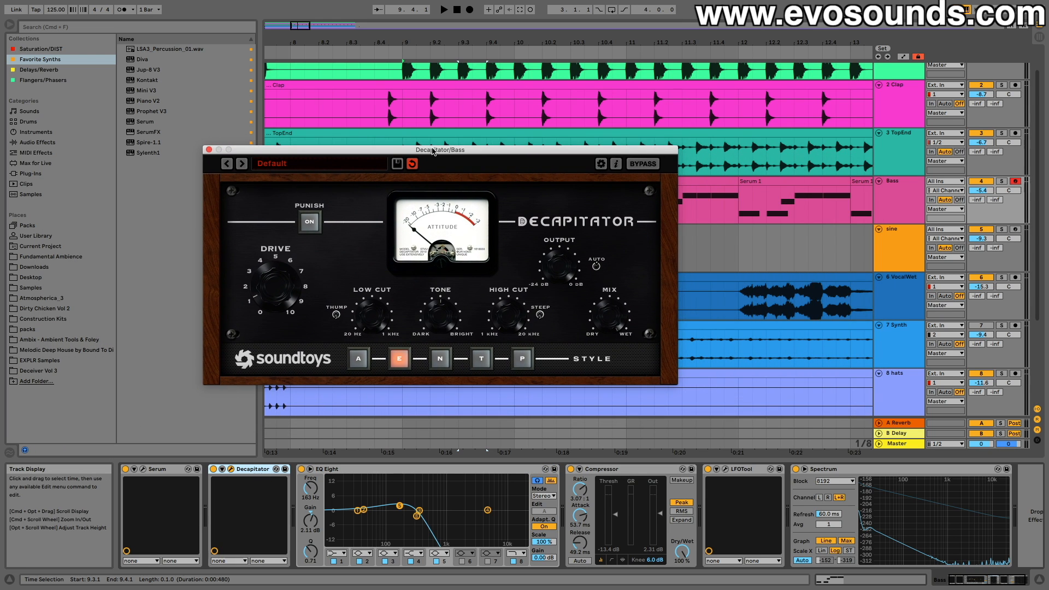
click(208, 149)
Review EQ Eight and the Compressor again, and inspect the LFOTool volume curve in its plug-in window.
click(382, 468)
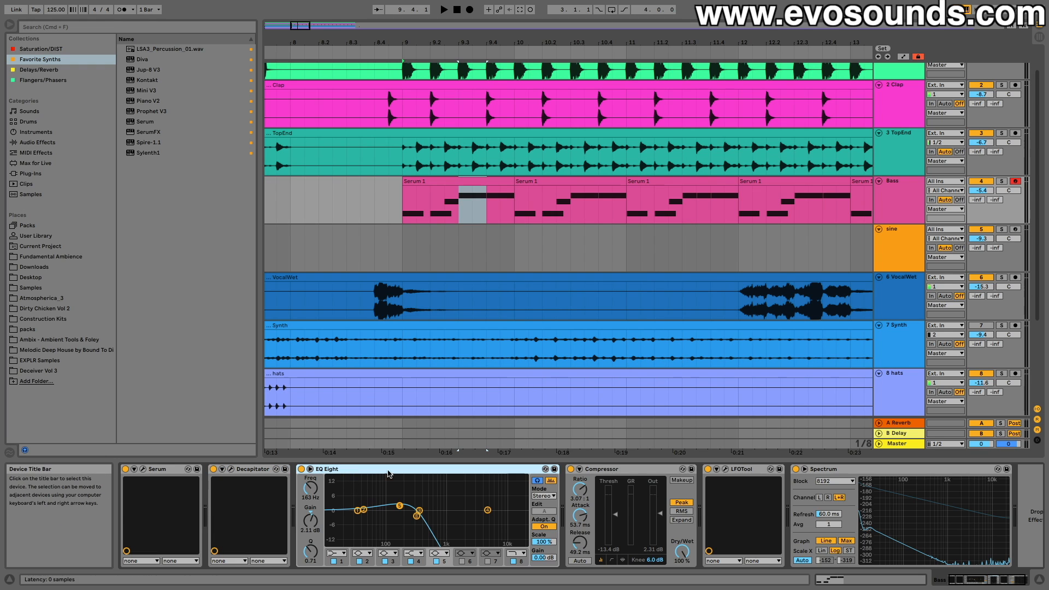
click(615, 470)
double_click(614, 470)
click(604, 469)
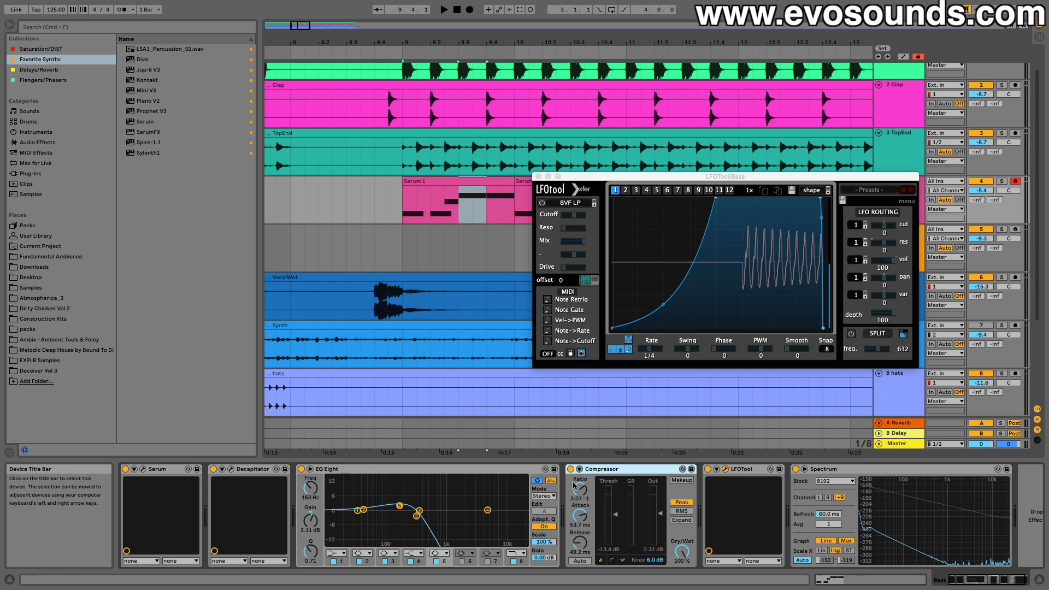
click(570, 488)
click(538, 176)
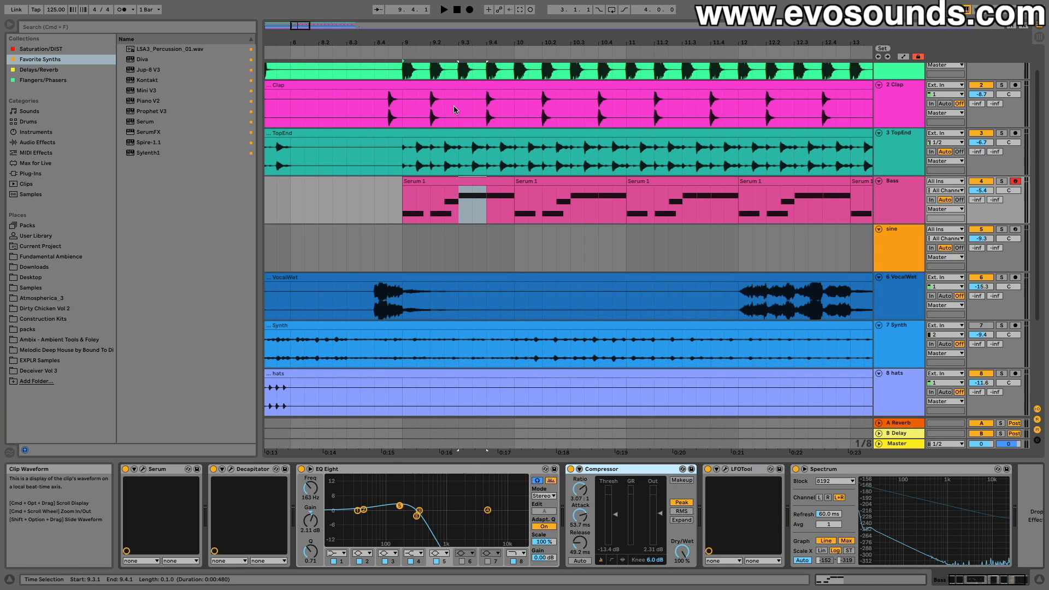
Show the whole arrangement with the tracks from Kick to hats.
drag(332, 75, 338, 66)
key(space)
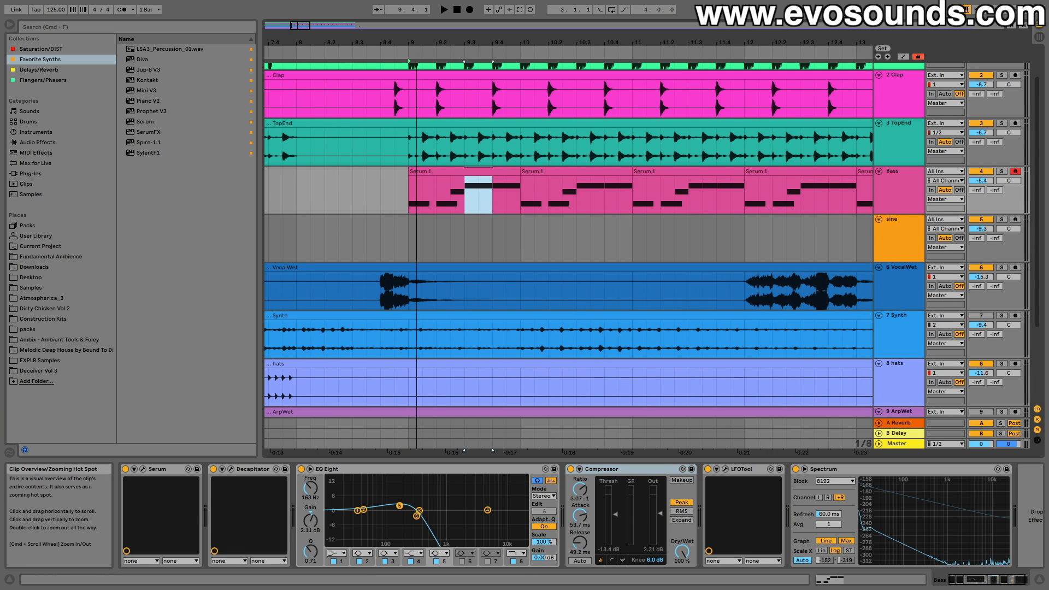
drag(416, 42, 321, 12)
drag(344, 235, 344, 304)
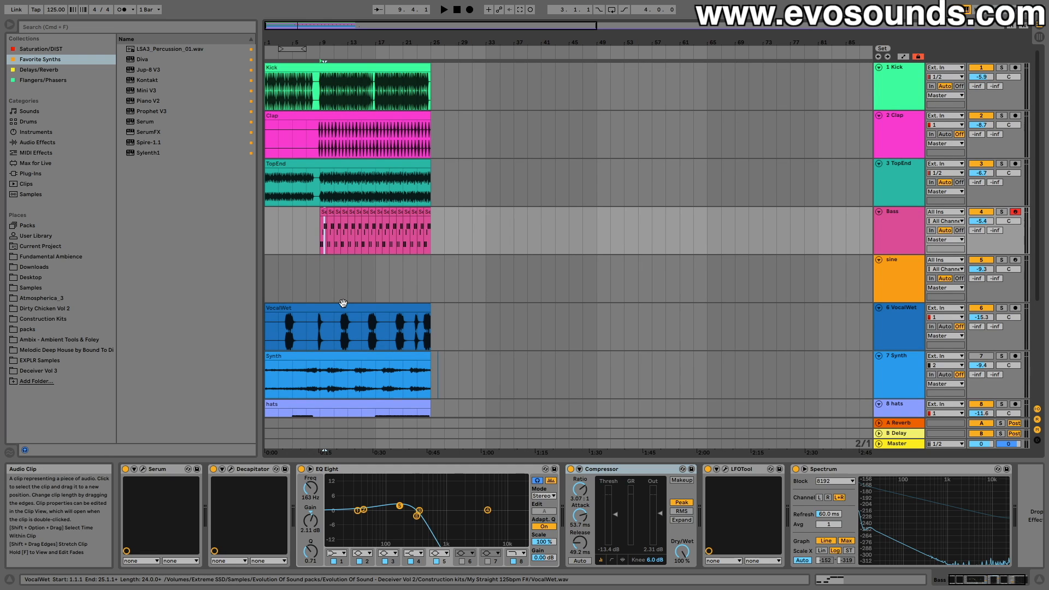